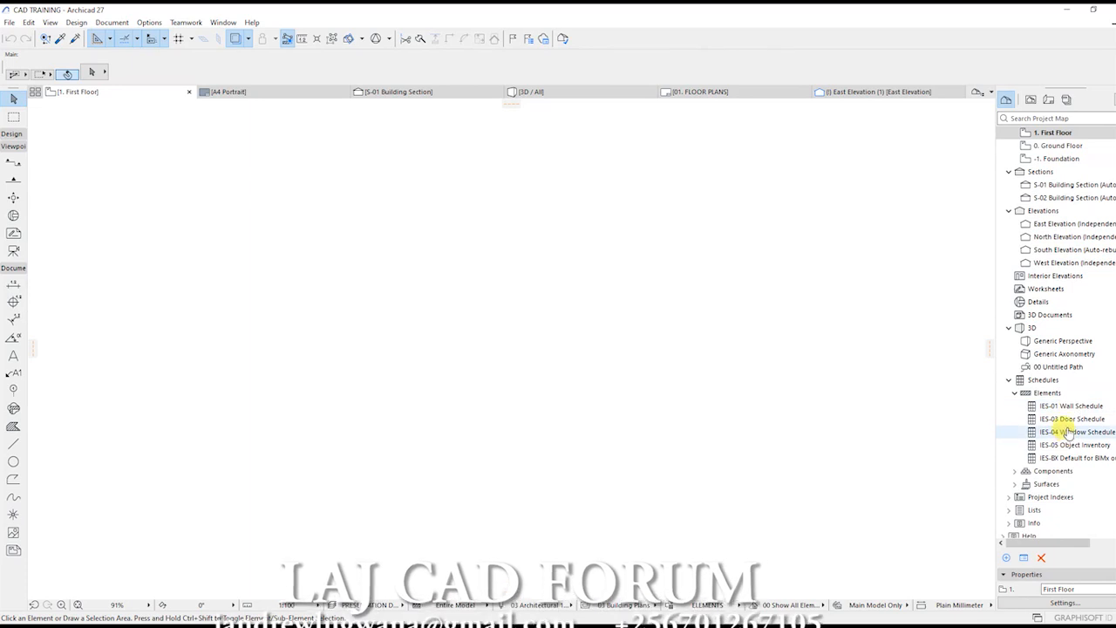
Create a new element schedule with the default name "new scheme" under the project's Elements schedules
right_click(1069, 420)
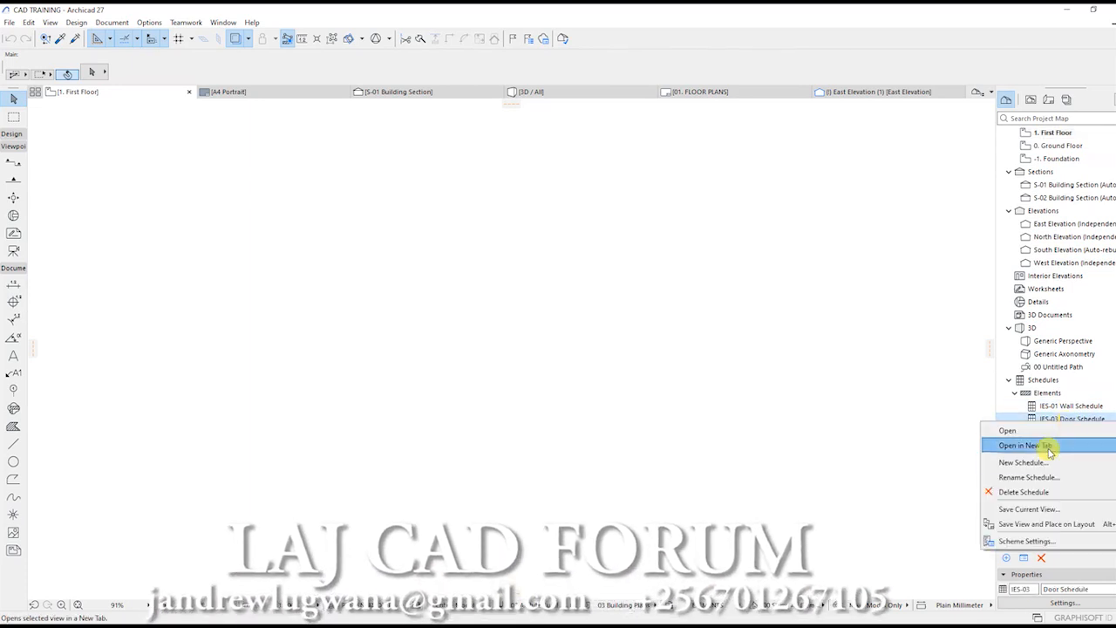
click(1027, 462)
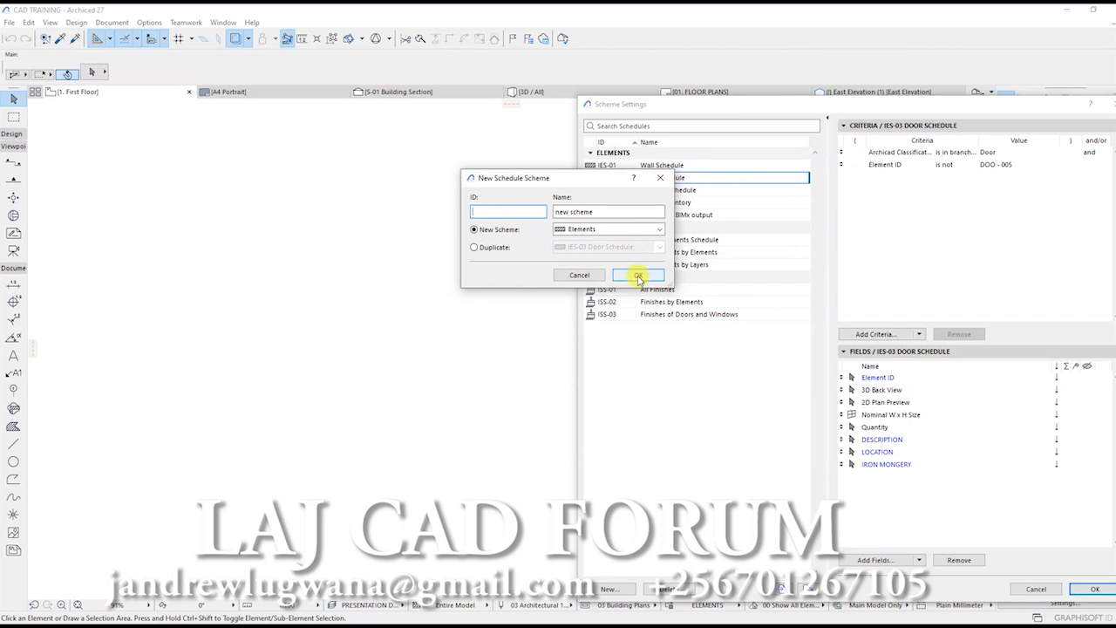
click(659, 230)
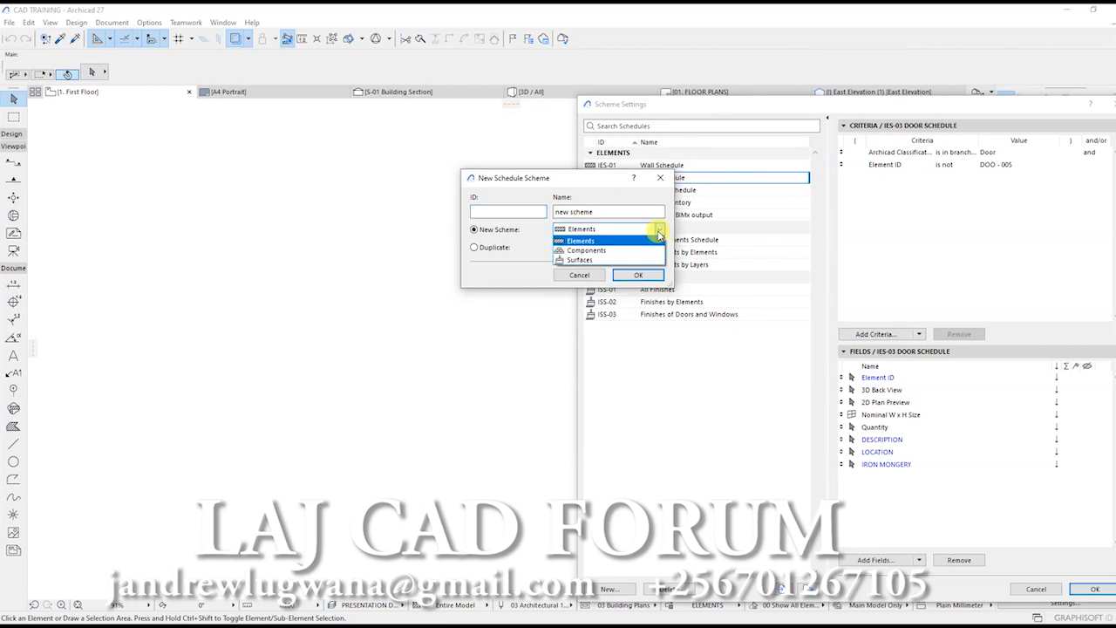
click(634, 277)
click(638, 275)
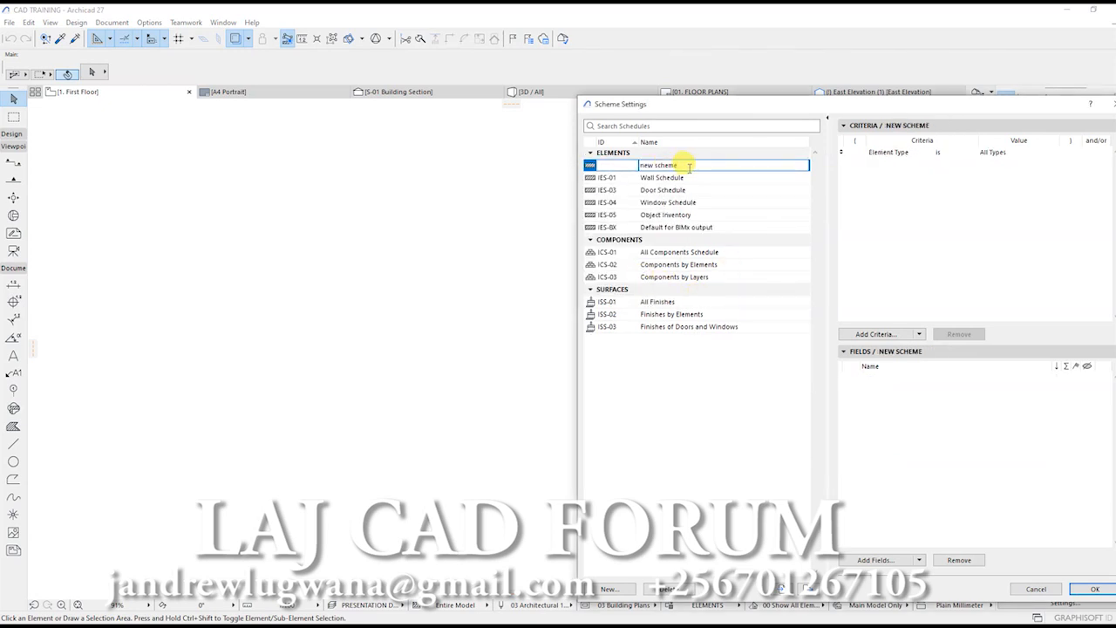
Set the new scheme's Element Type criterion to Door
click(1025, 152)
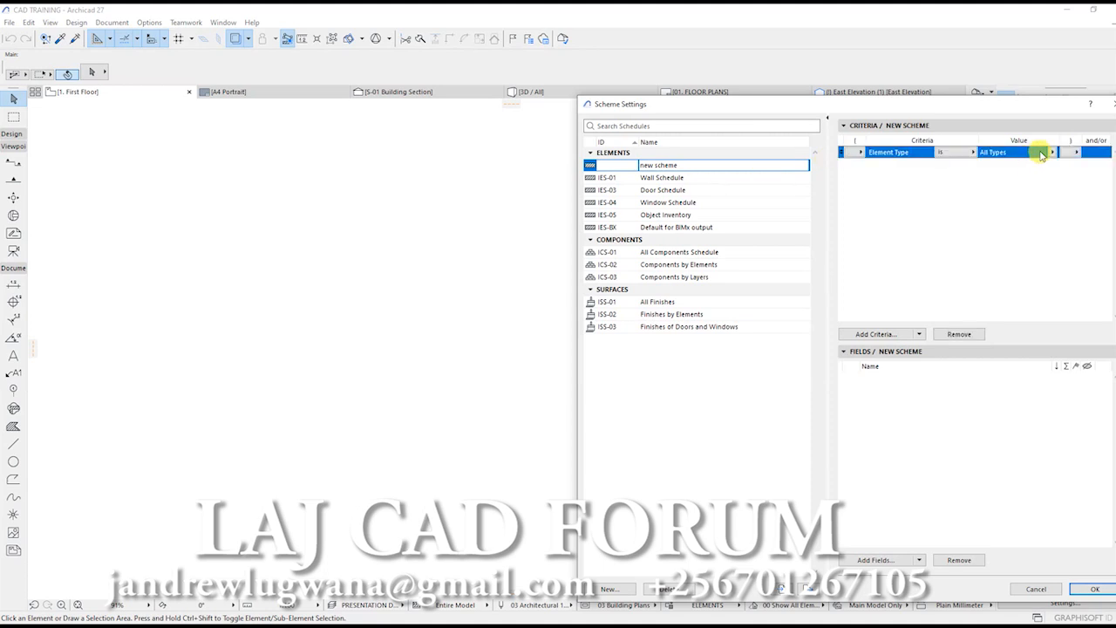
click(1054, 154)
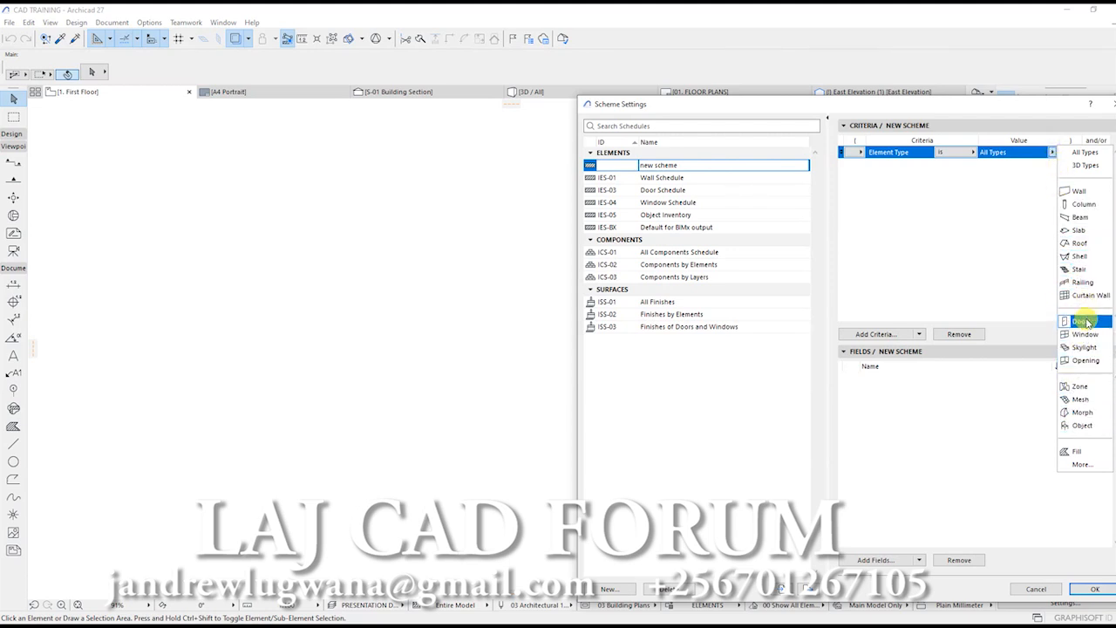
click(1082, 321)
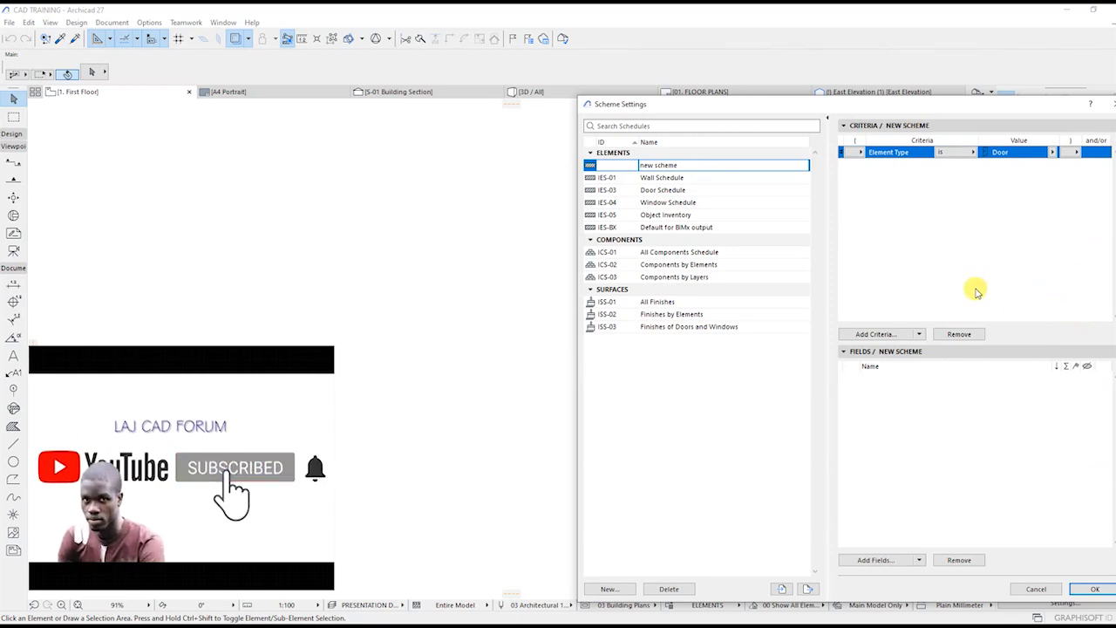
Add the Element ID field from the General Parameters to the new scheme
click(874, 560)
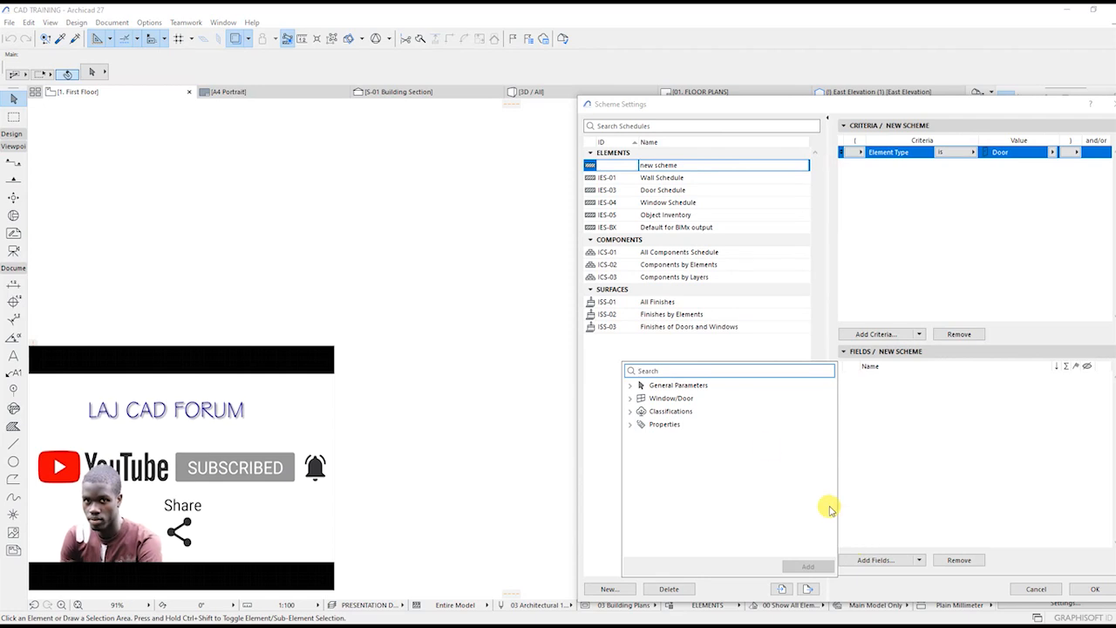
click(629, 397)
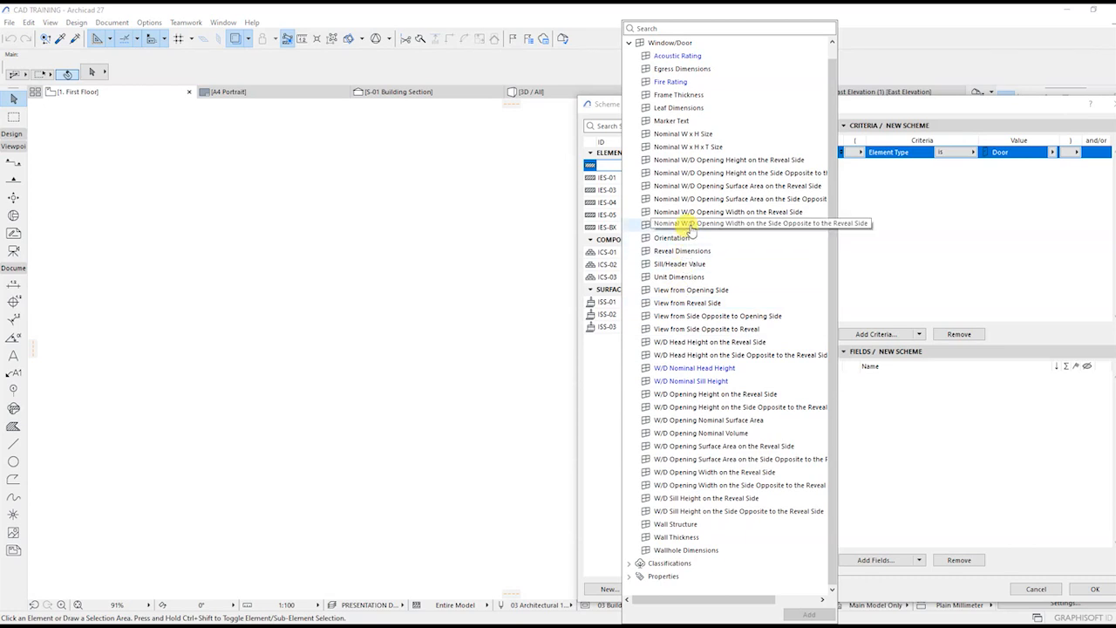
scroll(679, 448, up, 1)
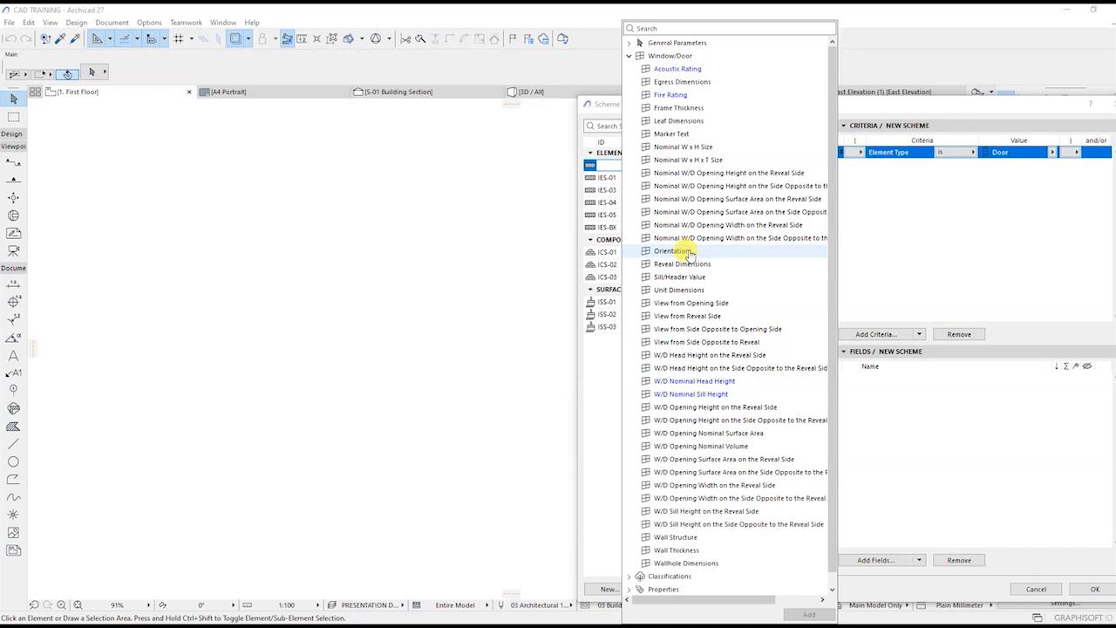
scroll(687, 255, down, 1)
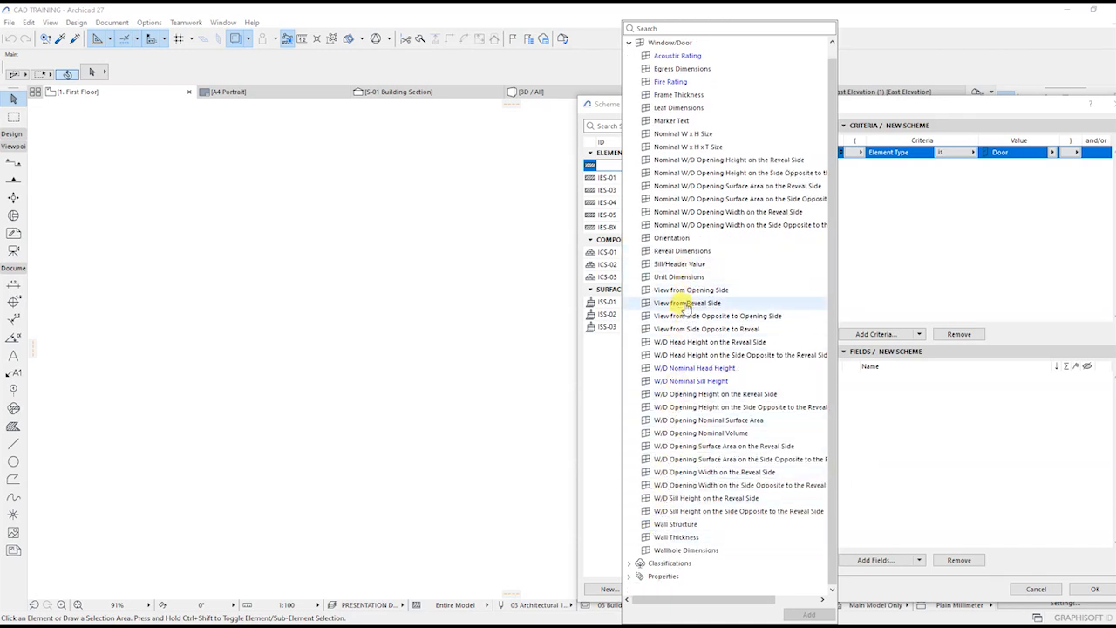
scroll(687, 300, up, 1)
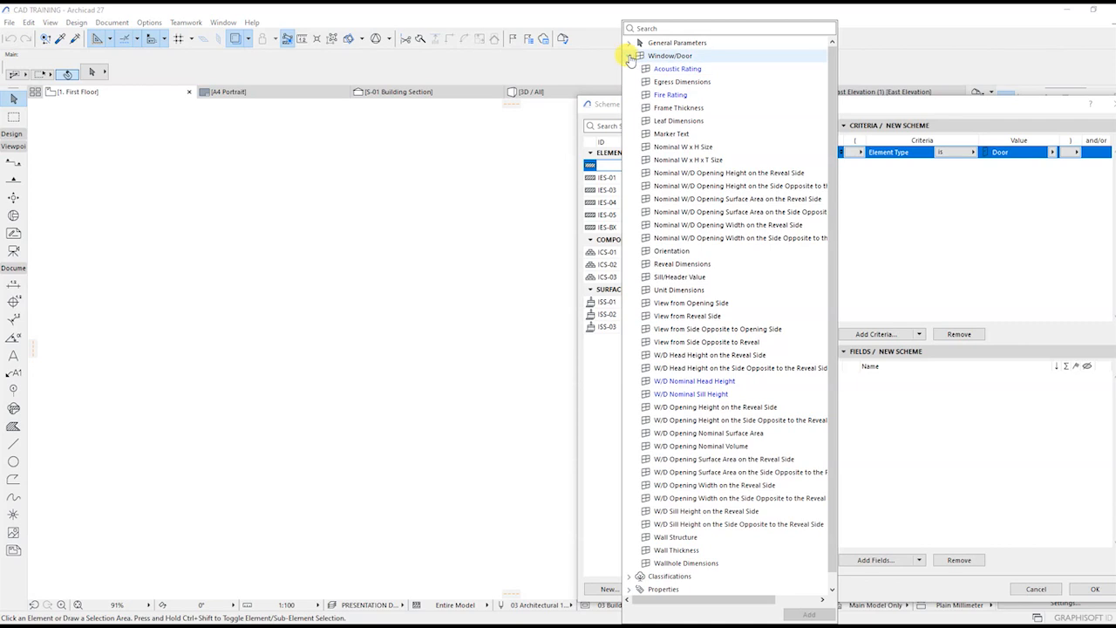
click(629, 56)
click(630, 47)
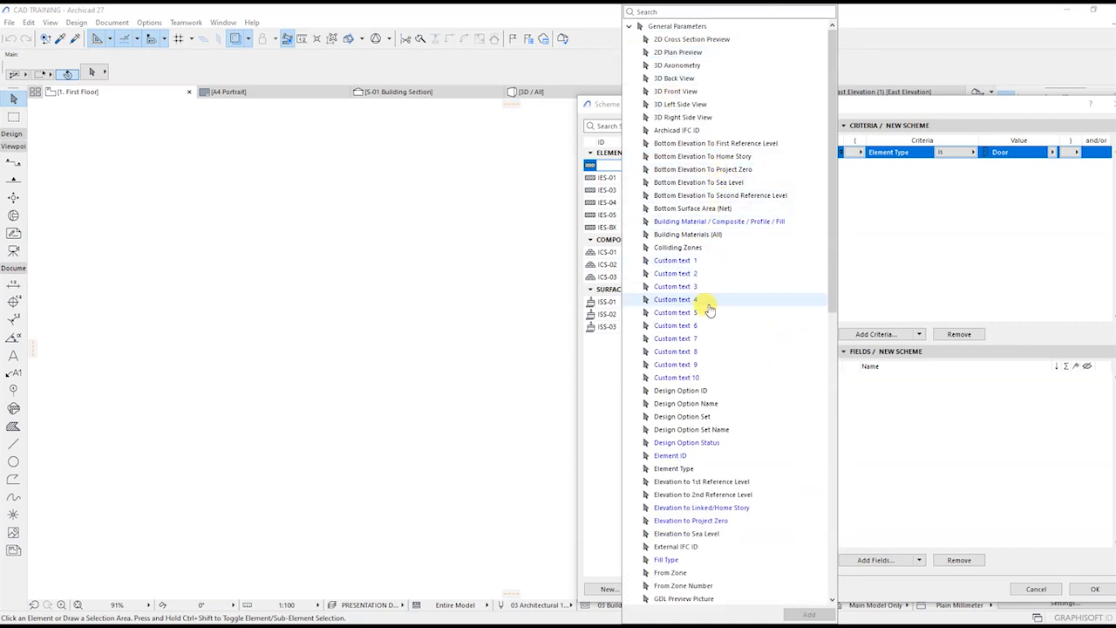
click(681, 455)
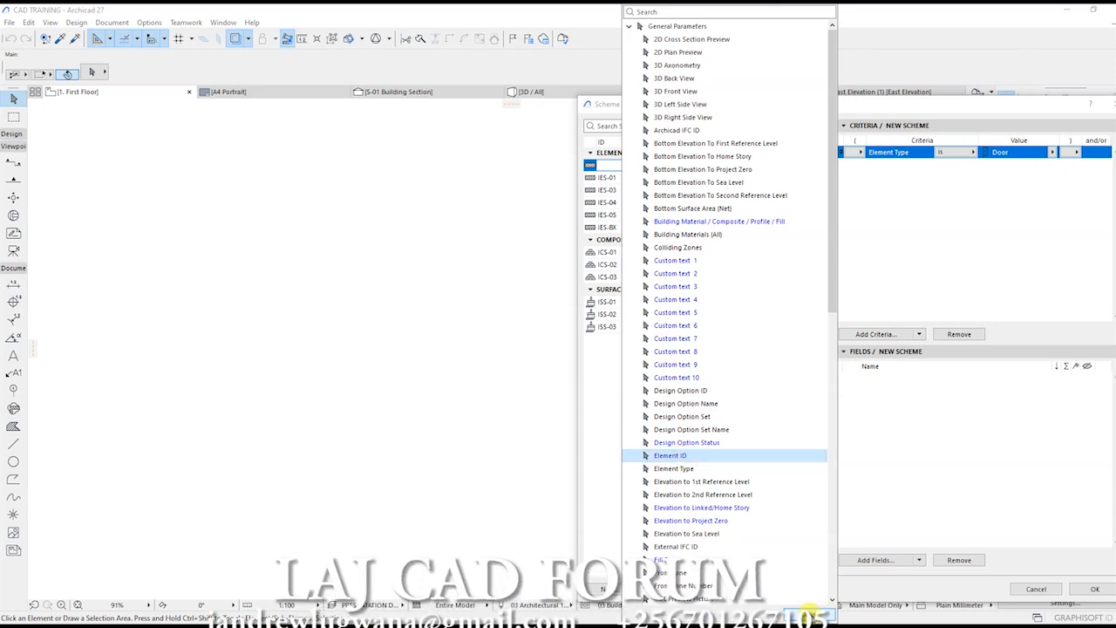
click(809, 614)
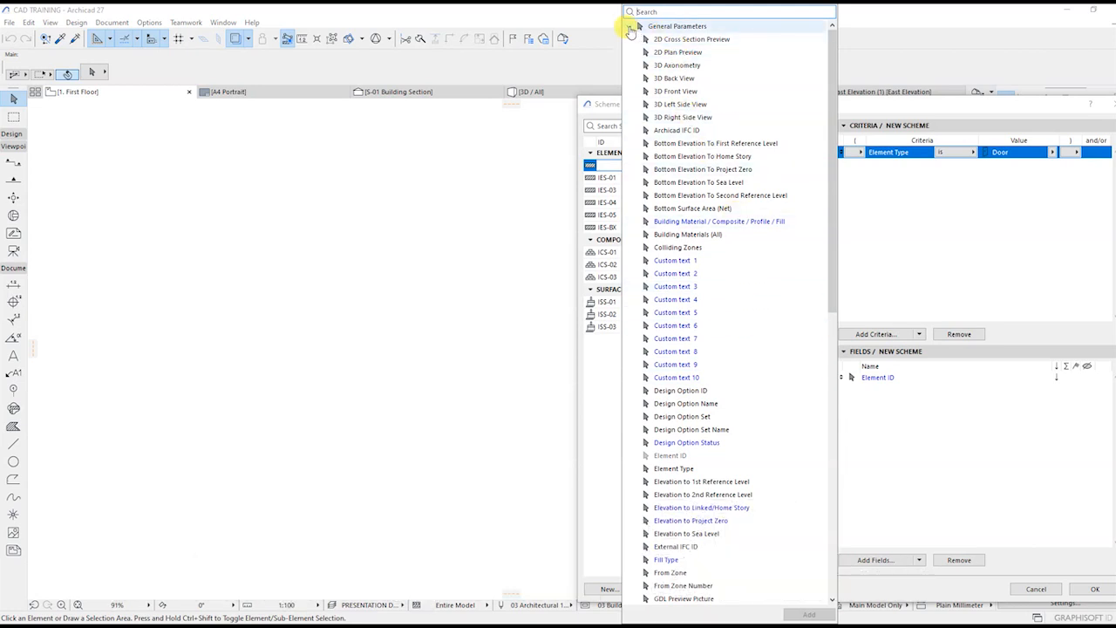
Add the Nominal W x H Size field from the Window/Door parameters to the scheme
click(629, 27)
click(629, 40)
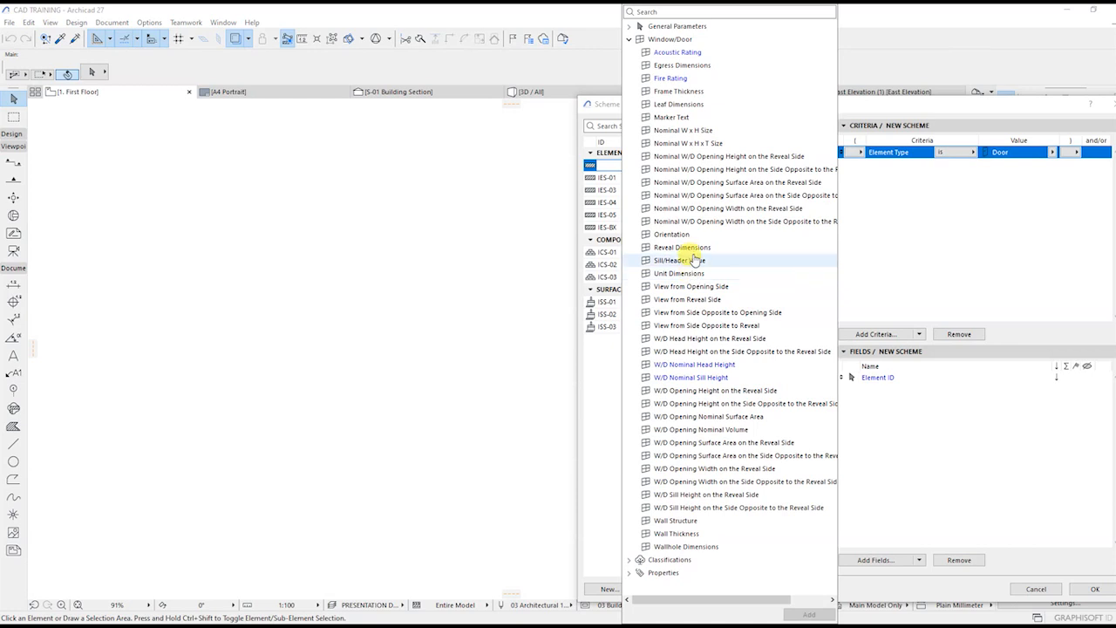
click(698, 133)
click(808, 614)
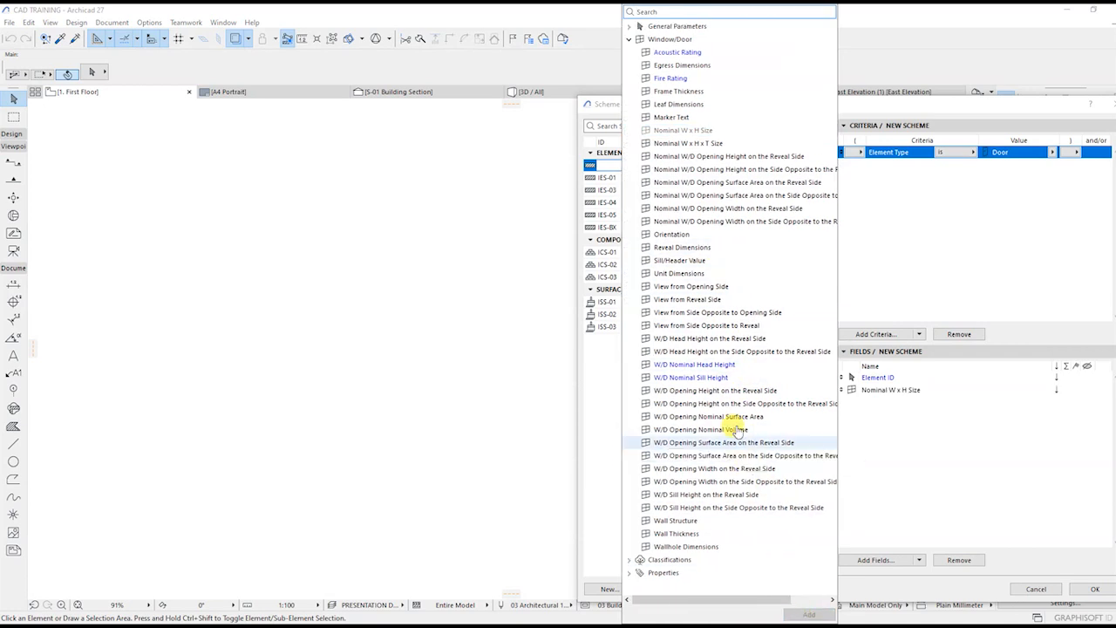
Add the 3D Front View and 2D Plan Preview fields from the General Parameters
click(629, 39)
click(629, 26)
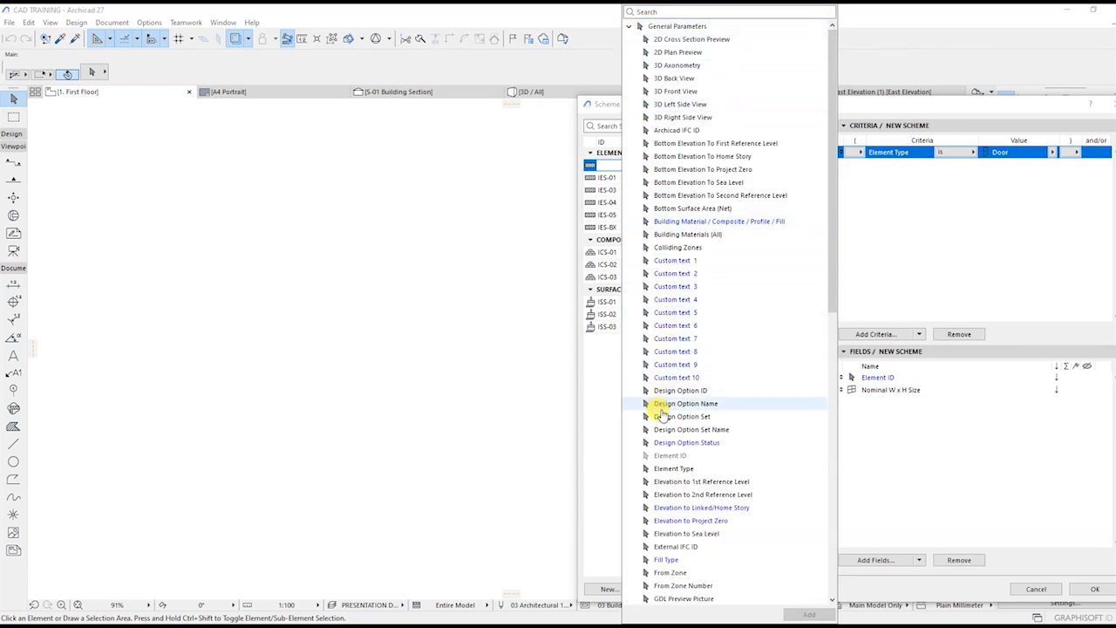
click(680, 93)
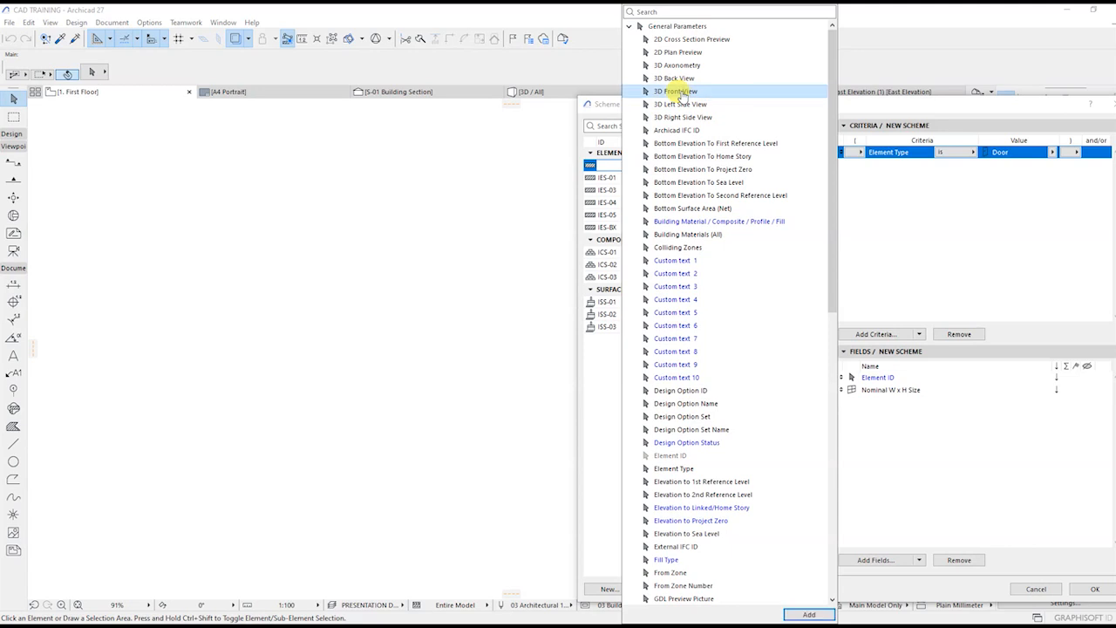
click(808, 615)
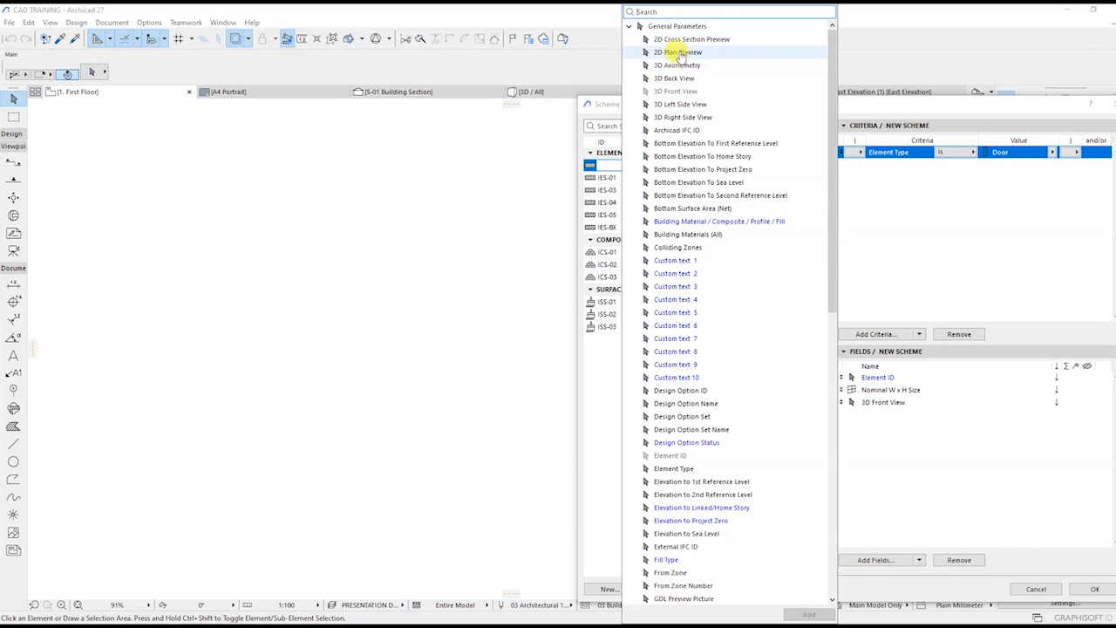
click(679, 53)
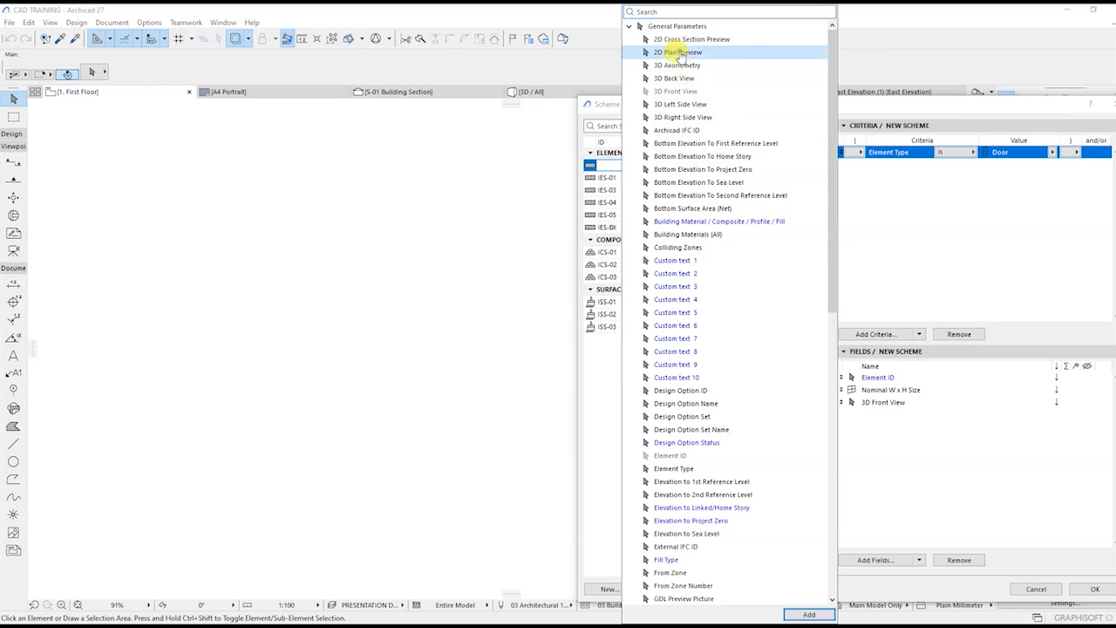
click(808, 615)
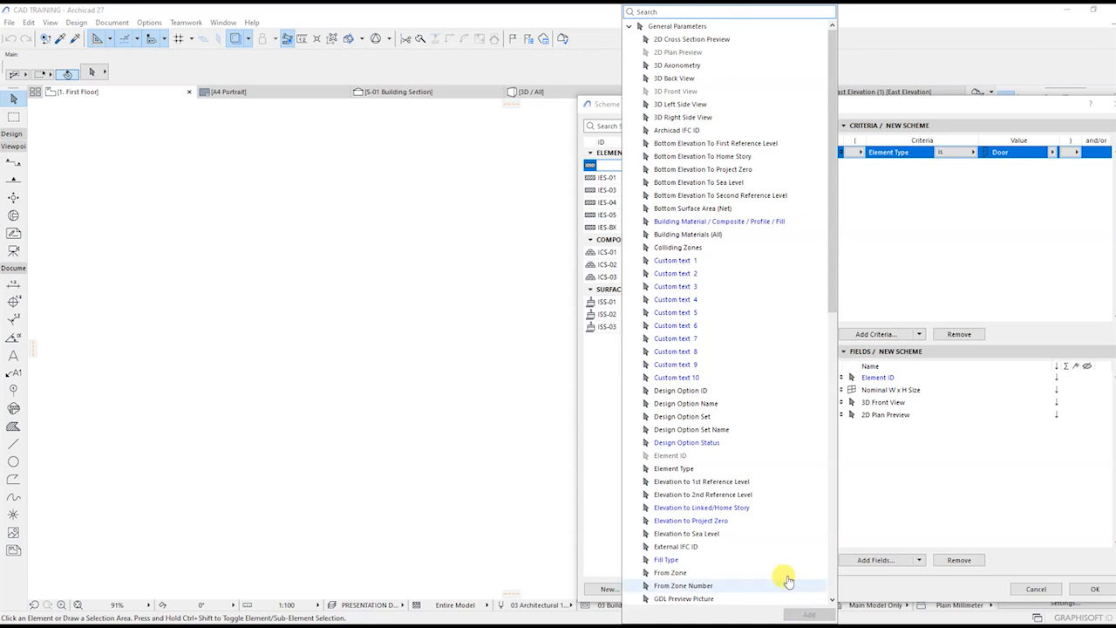
Add the Quantity field from the General Parameters to the scheme
scroll(729, 550, down, 3)
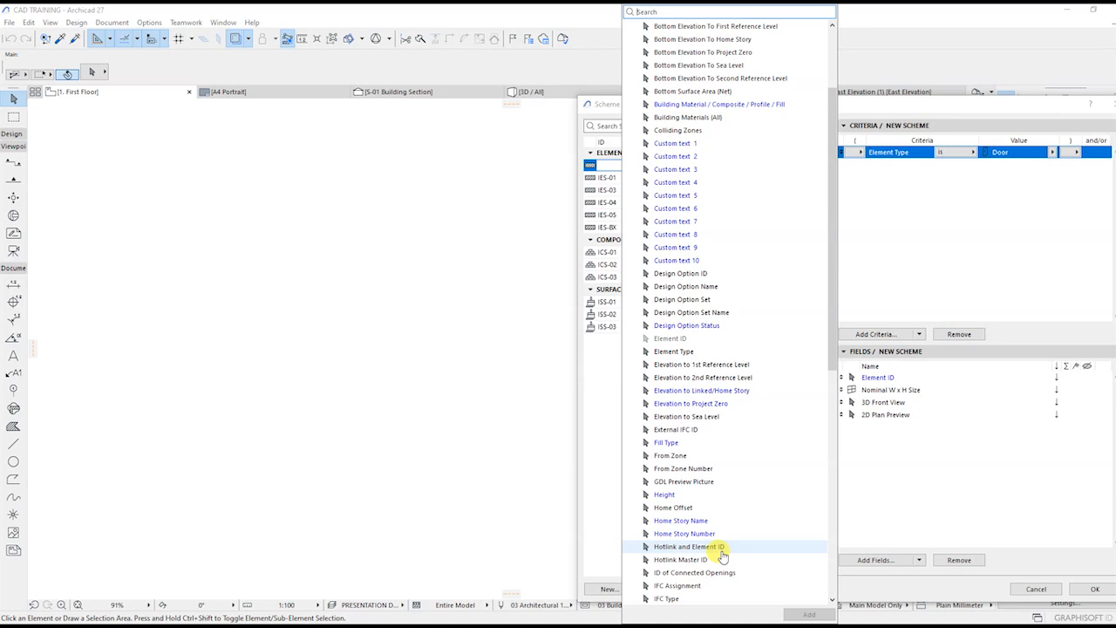
scroll(721, 556, down, 1)
scroll(722, 556, down, 3)
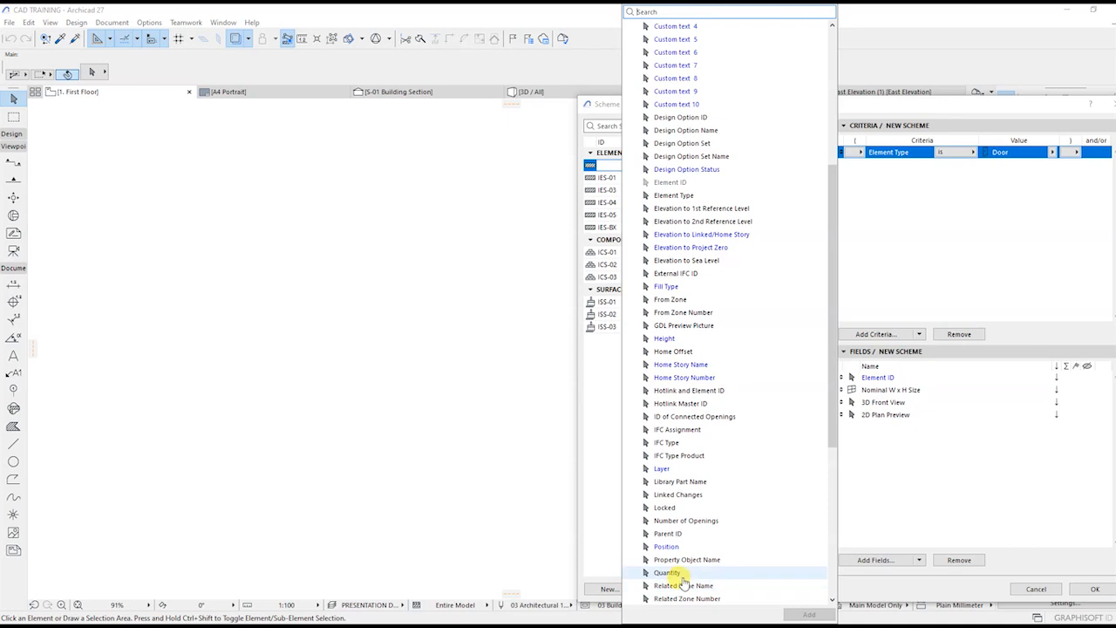
click(680, 573)
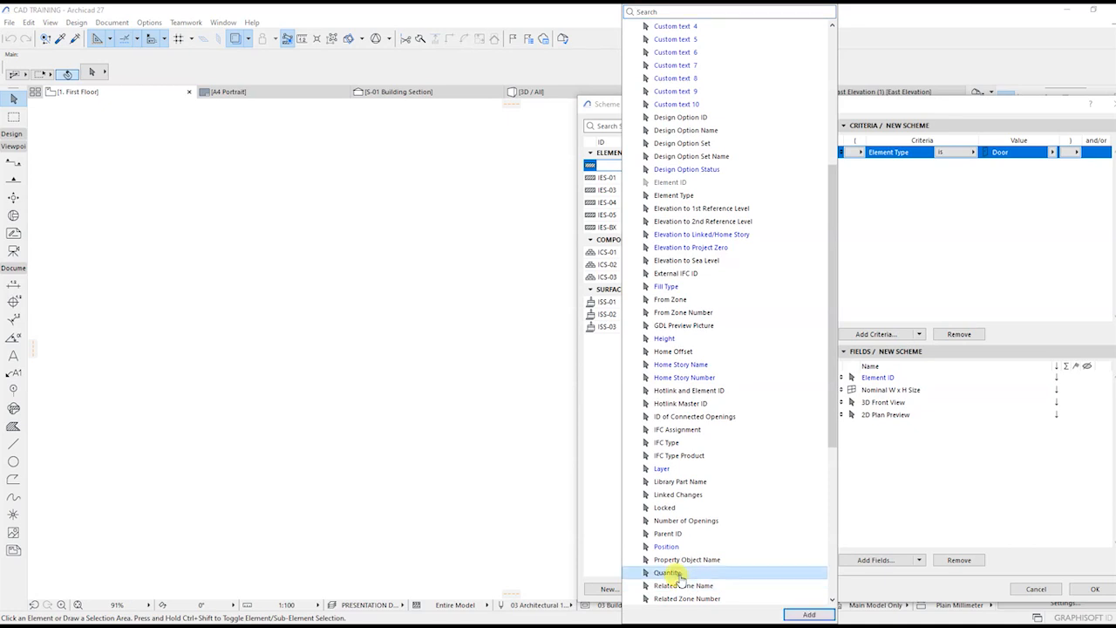
click(795, 615)
Add the Custom text 1, Custom text 2 and Custom text 3 fields and close the field list
scroll(767, 337, up, 7)
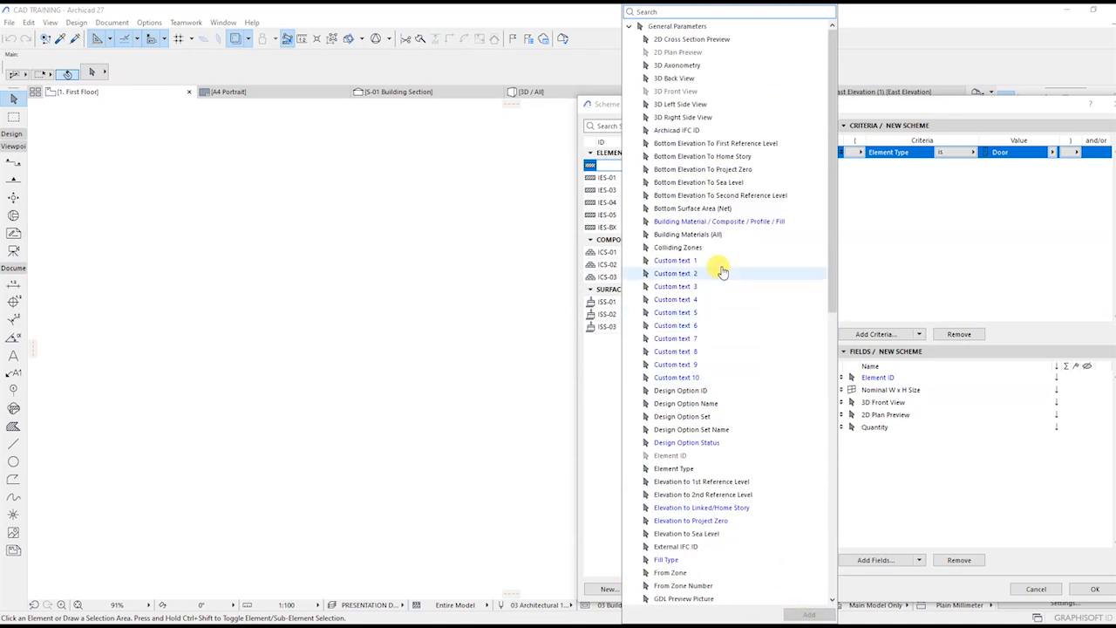
click(678, 261)
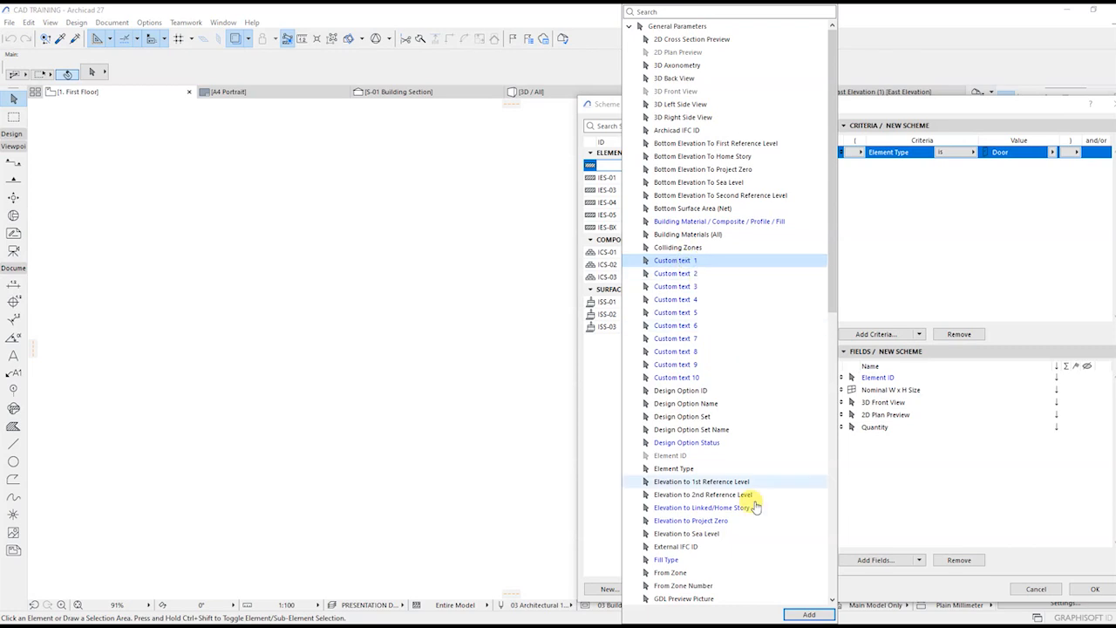
click(806, 615)
click(685, 273)
click(809, 613)
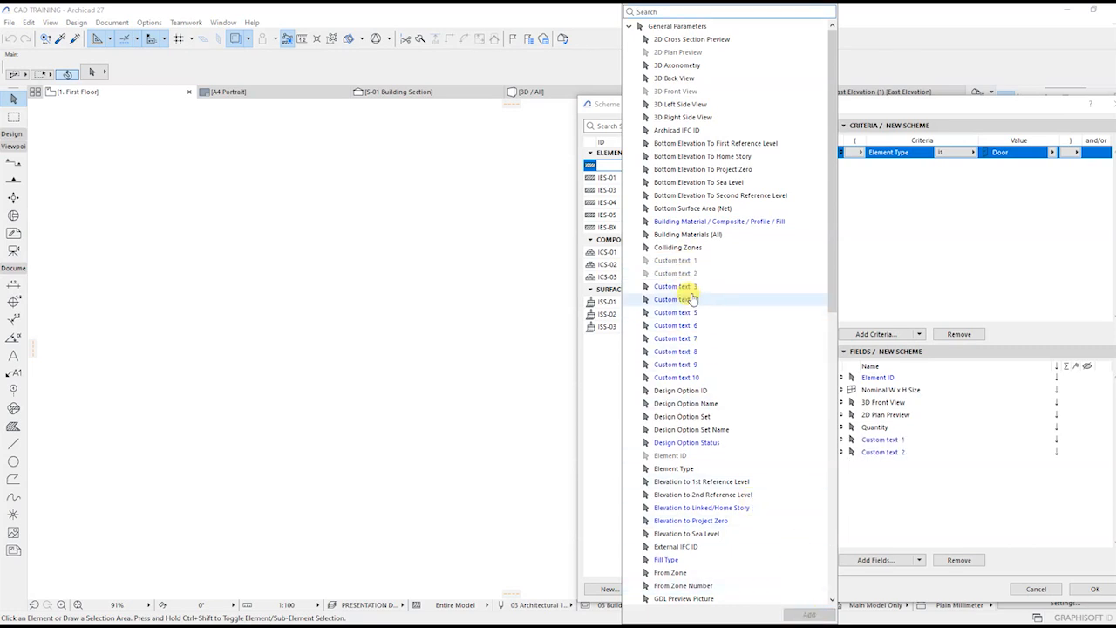
click(683, 287)
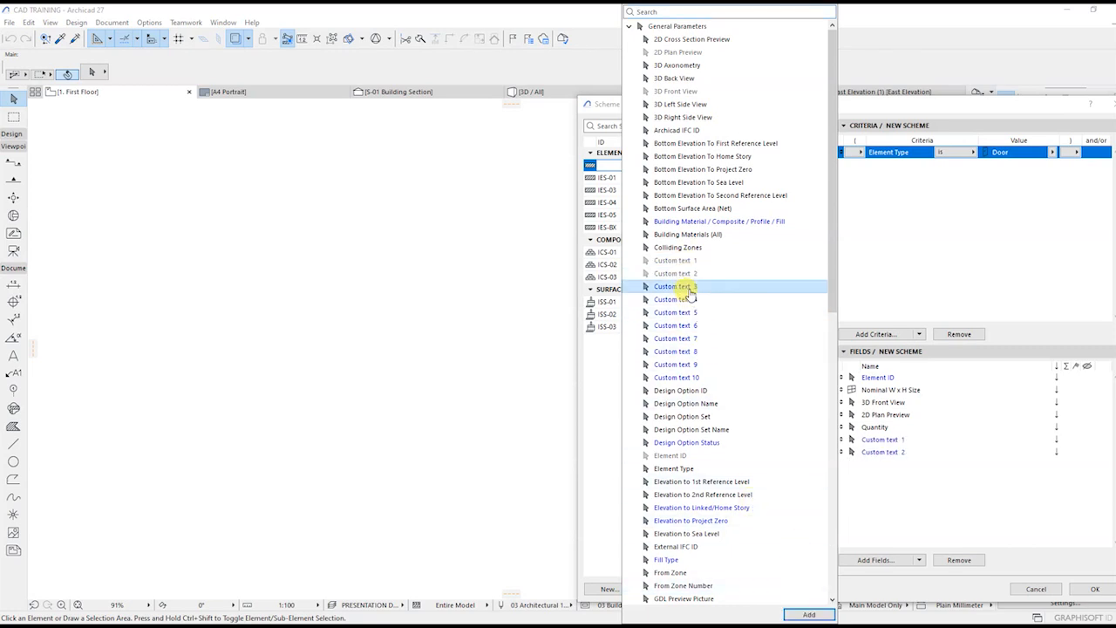
click(796, 614)
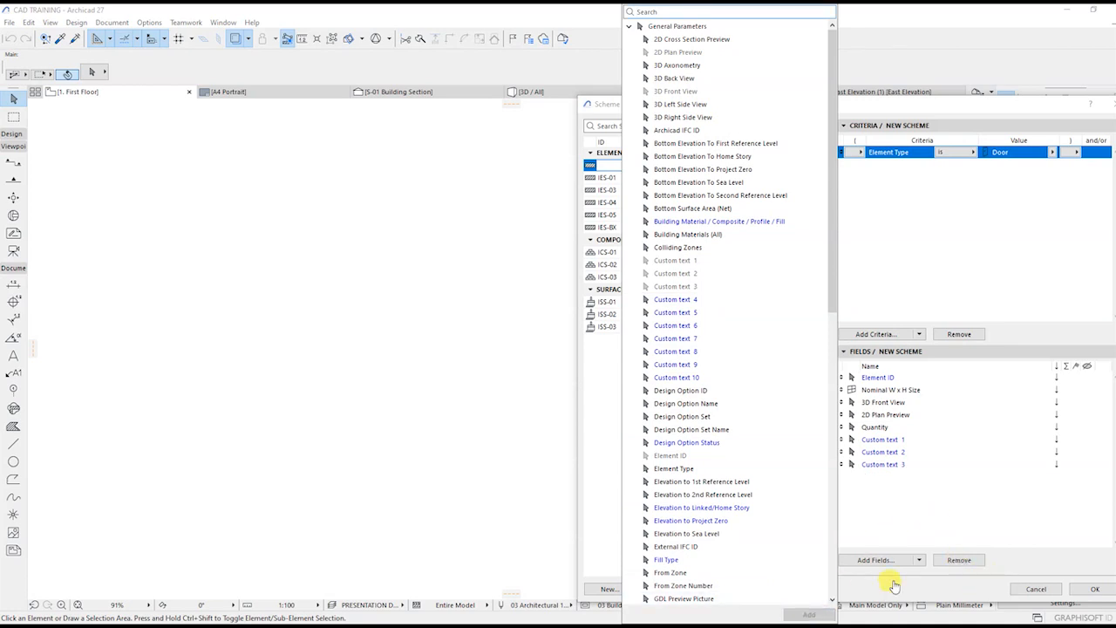
click(1081, 593)
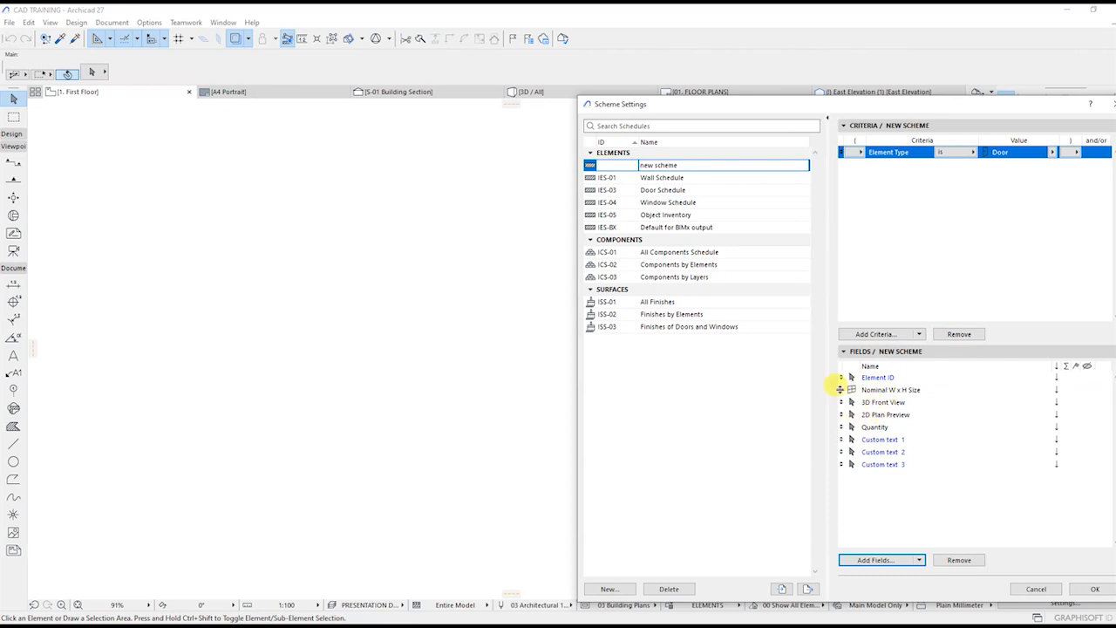
Move the Nominal W x H Size field directly below 2D Plan Preview and accept the scheme settings
drag(841, 390, 841, 414)
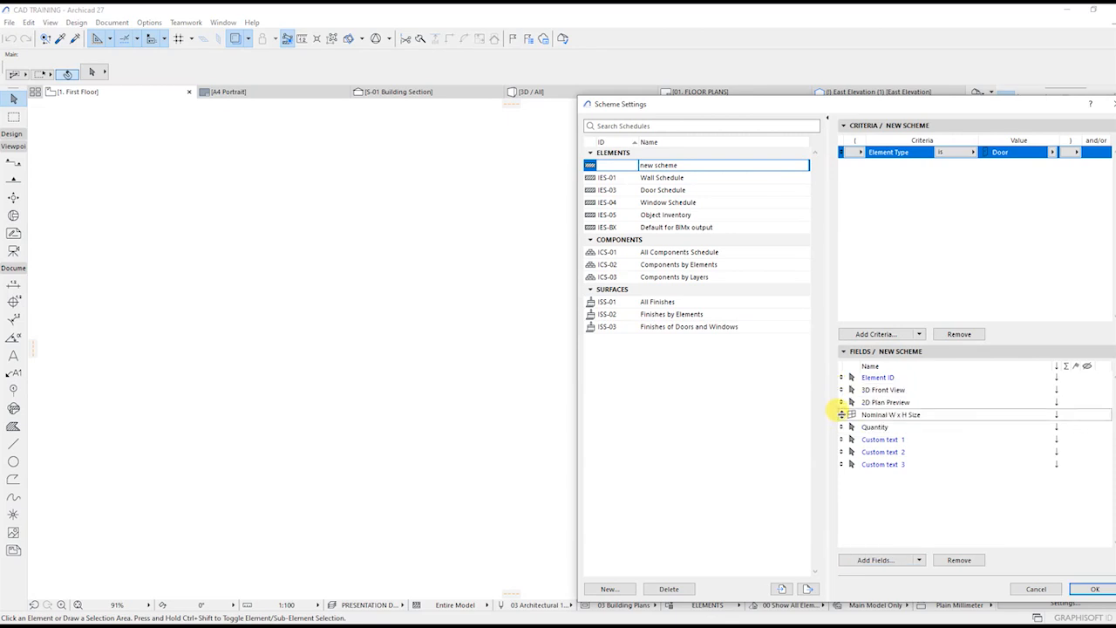
click(841, 414)
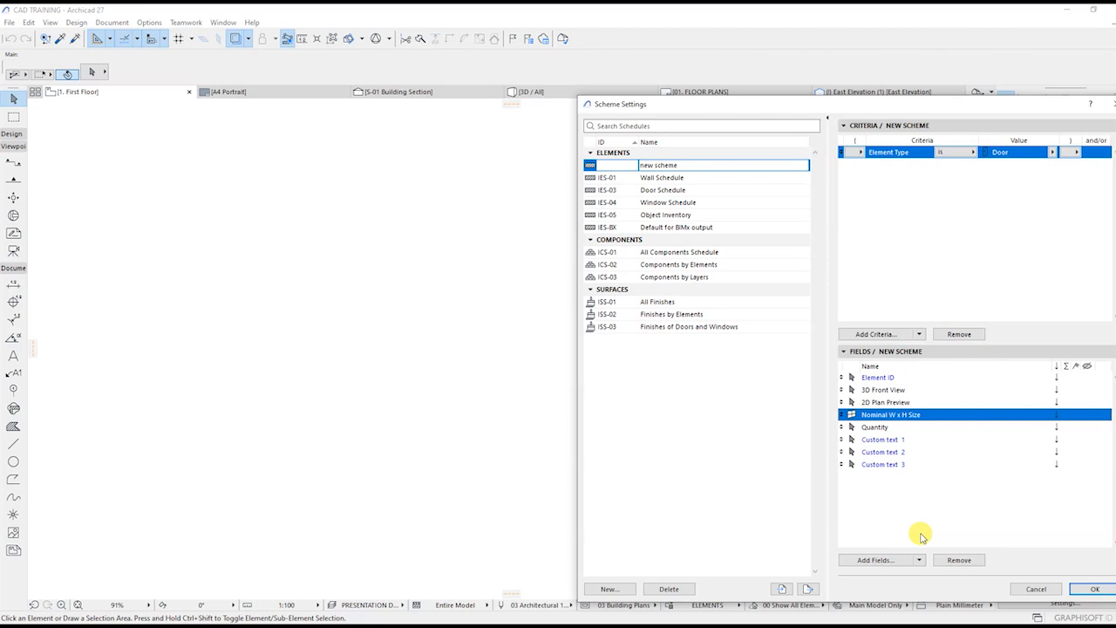
click(896, 440)
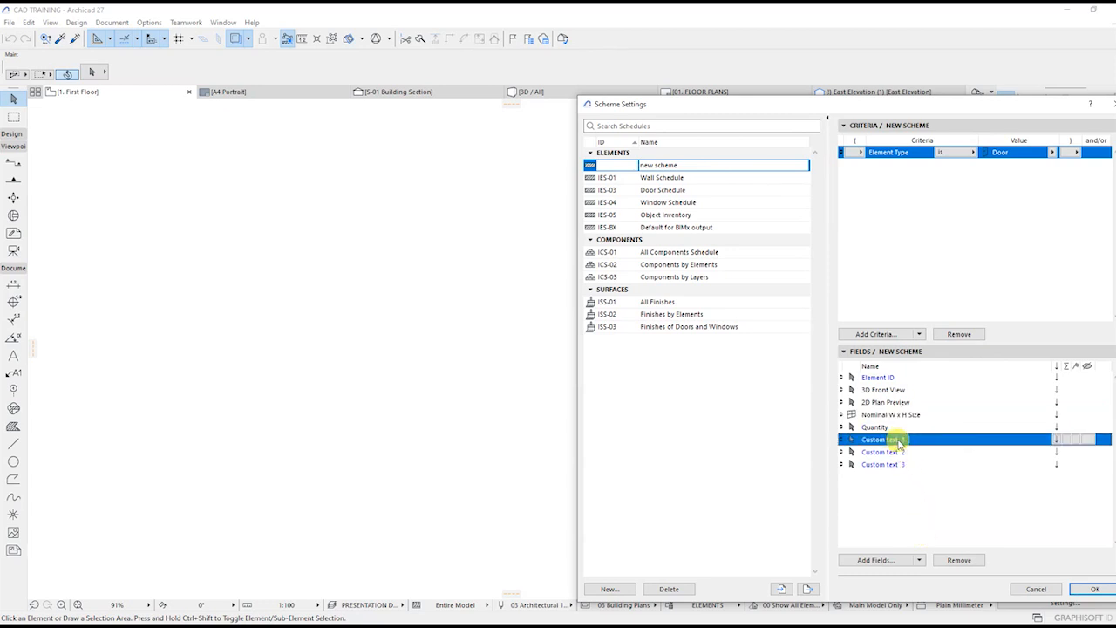
click(1092, 589)
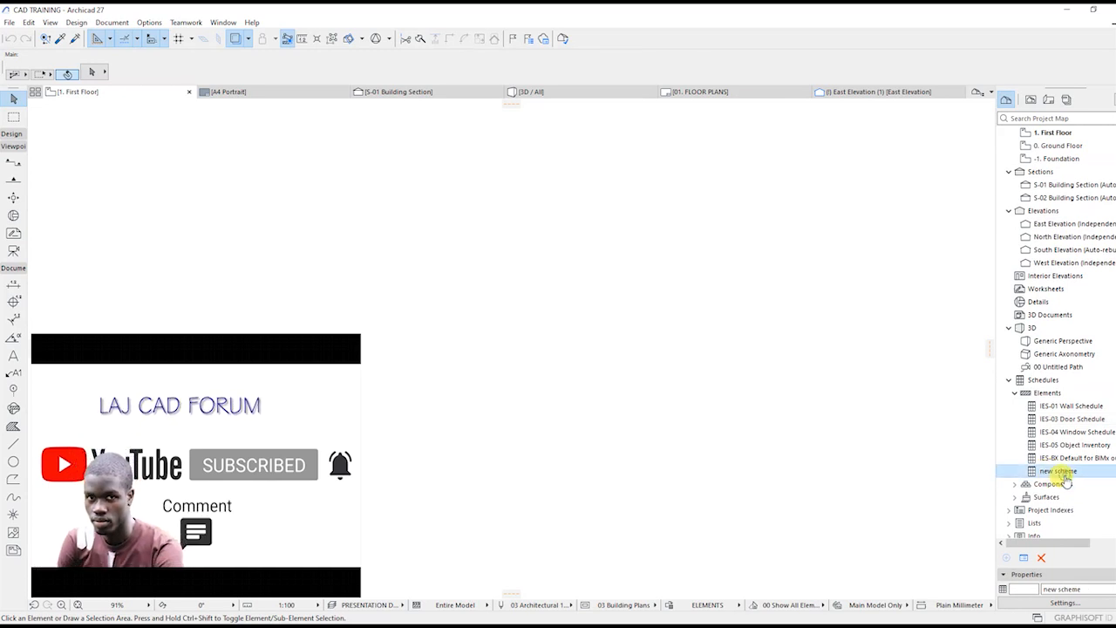
Open the new scheme schedule and switch its layout so the fields run as rows and each door as a column
click(1064, 471)
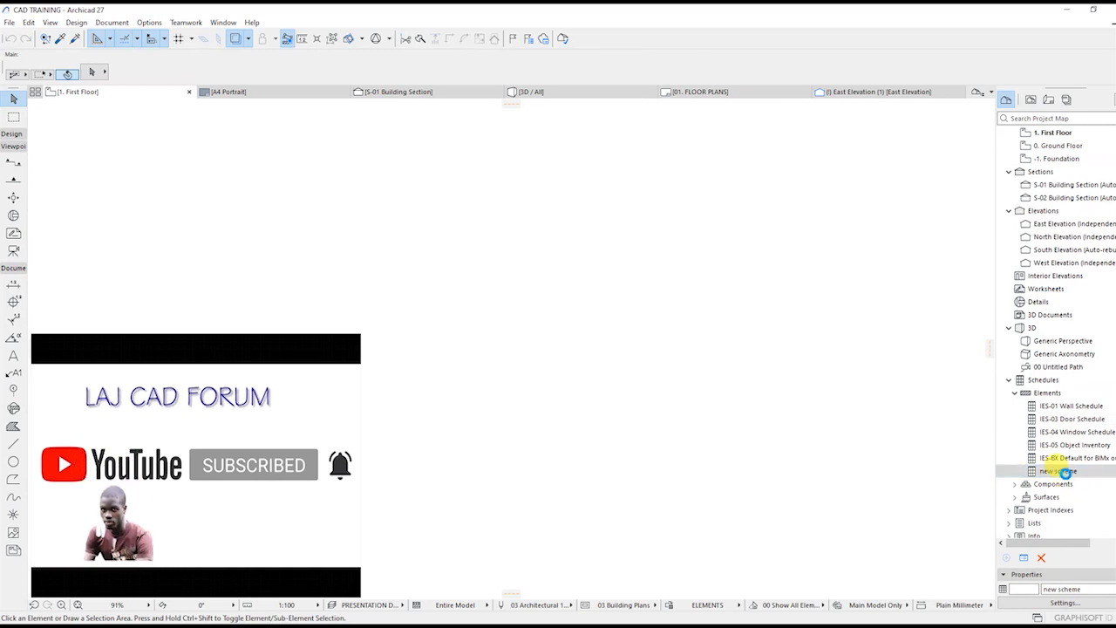
double_click(1064, 471)
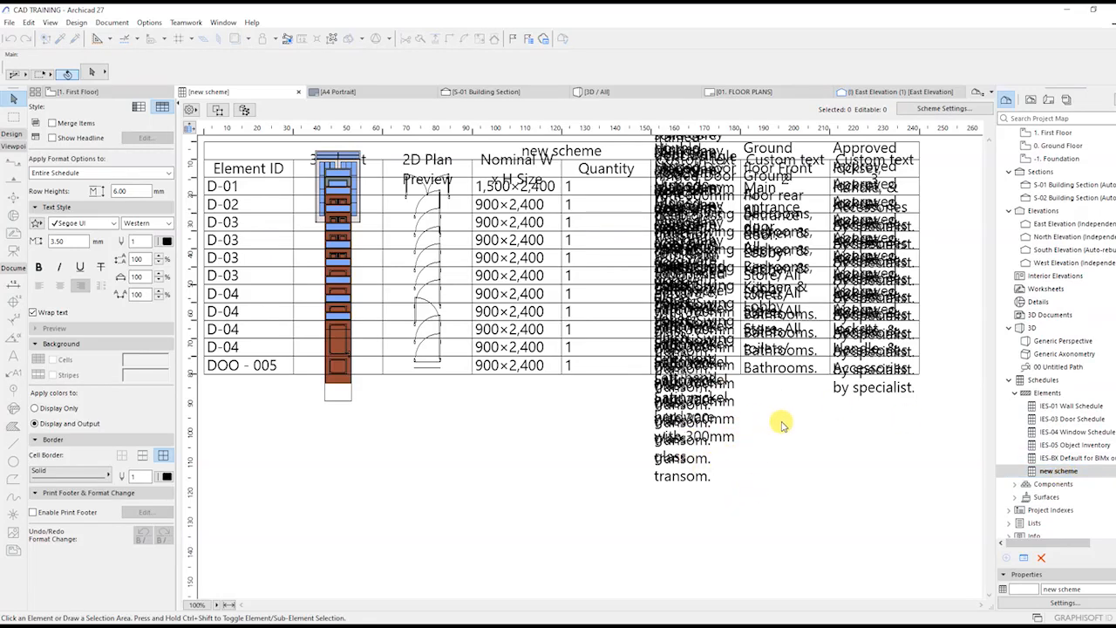
click(139, 109)
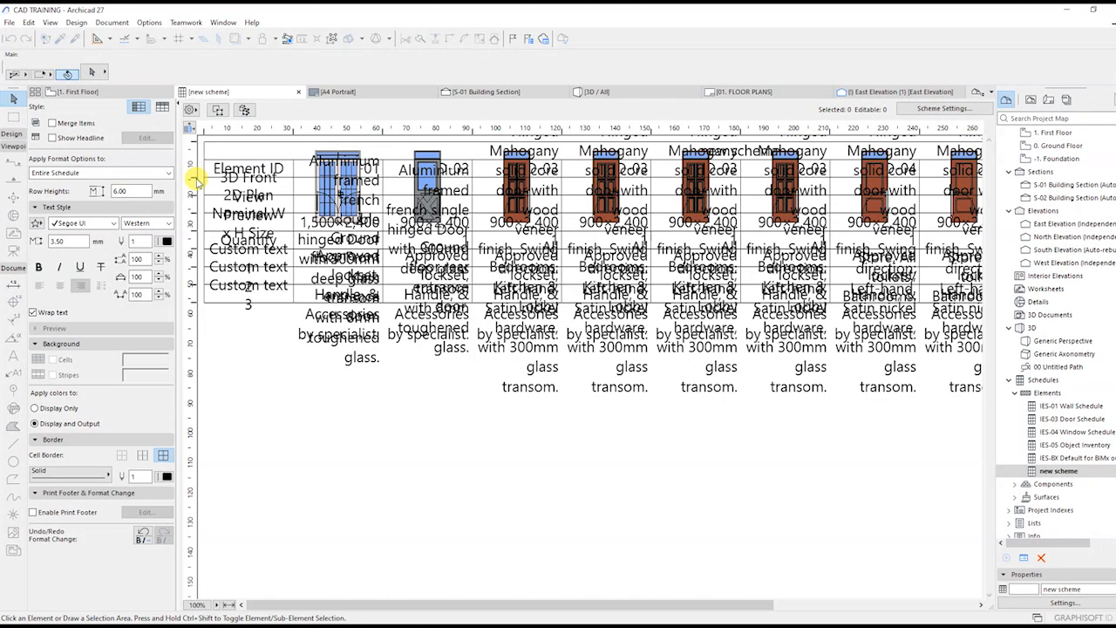
Make the title and Element ID rows taller and reapply text wrapping to the header cells
scroll(196, 180, up, 1)
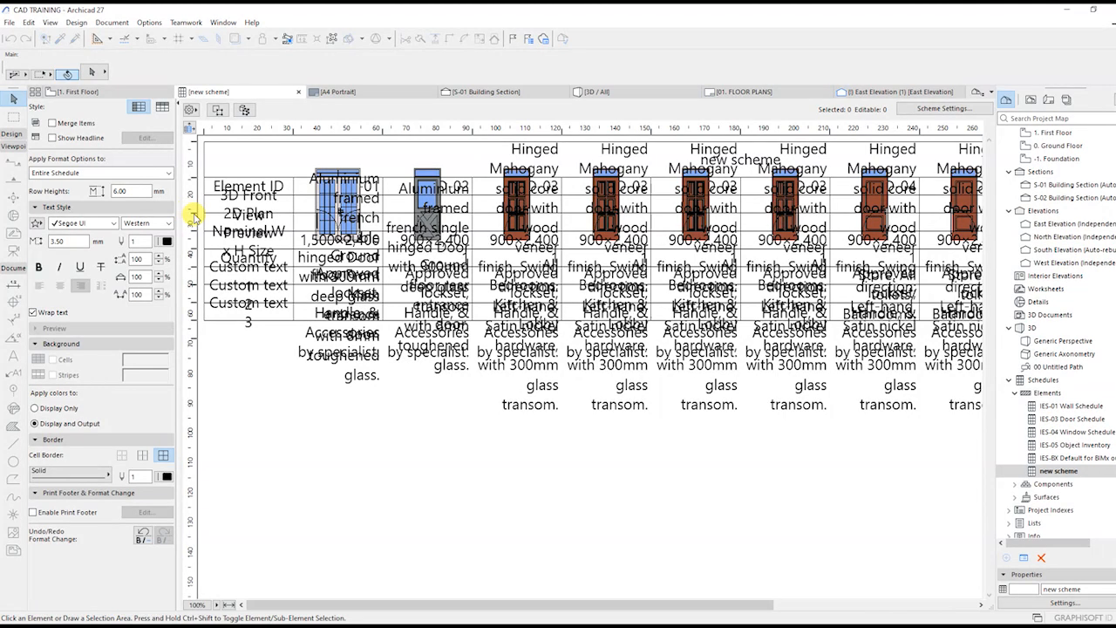
scroll(196, 214, up, 1)
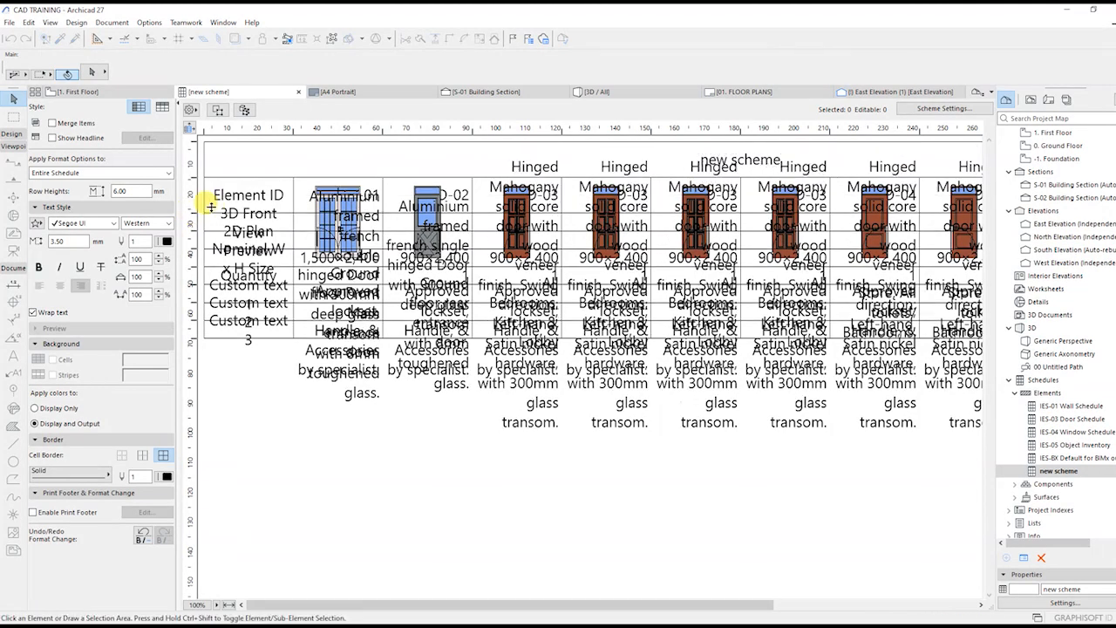
click(247, 197)
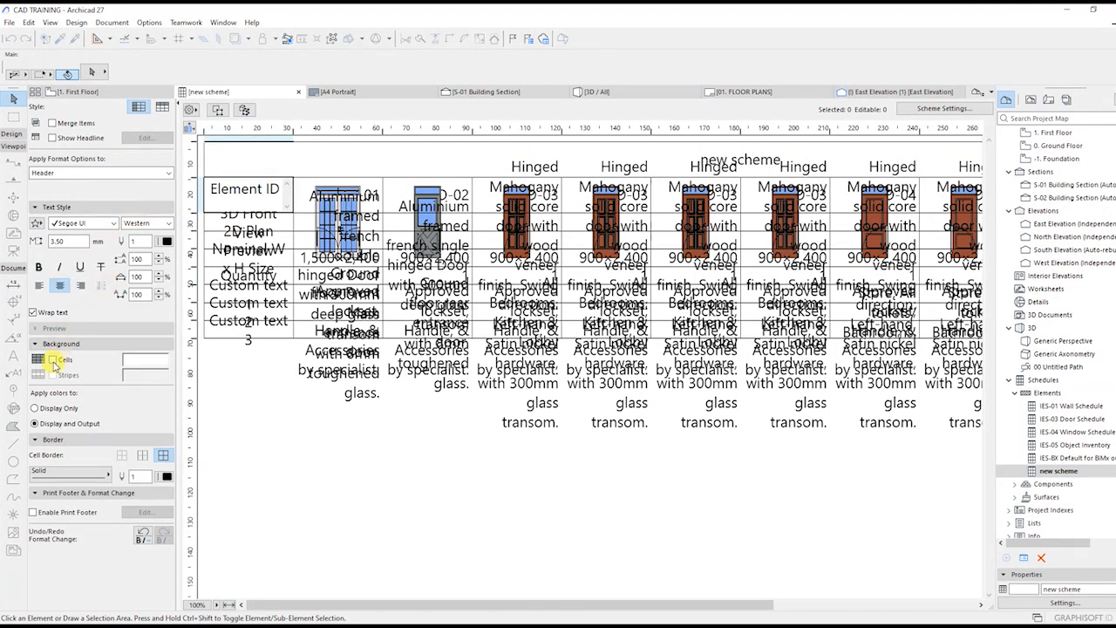
click(33, 312)
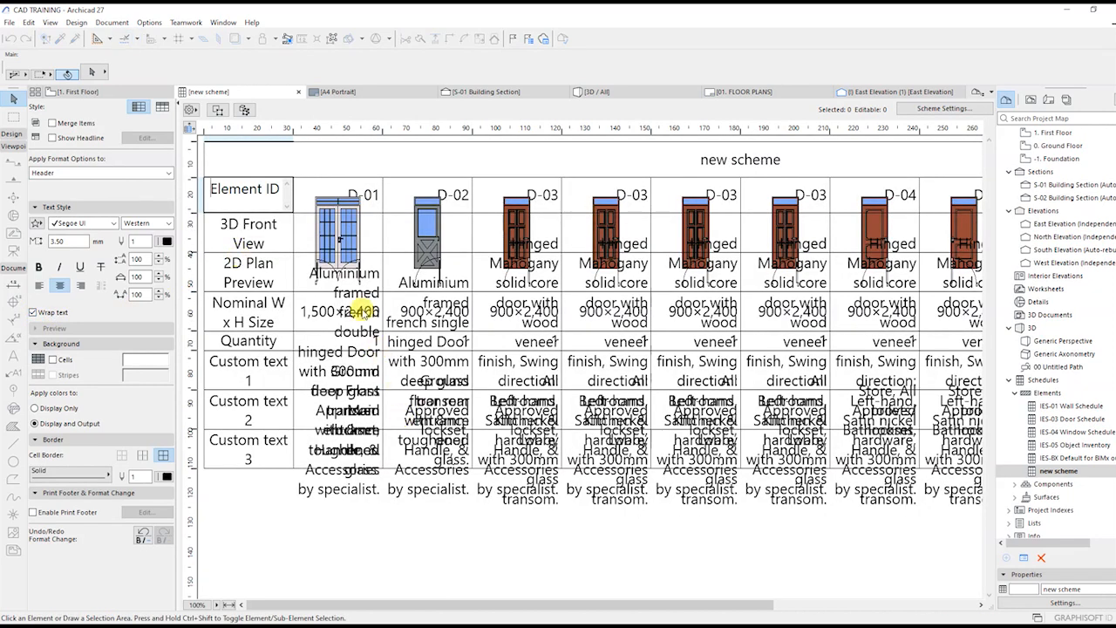
Reapply text wrapping to the value cells, using the D-02 door's Custom text 1 cell
click(360, 322)
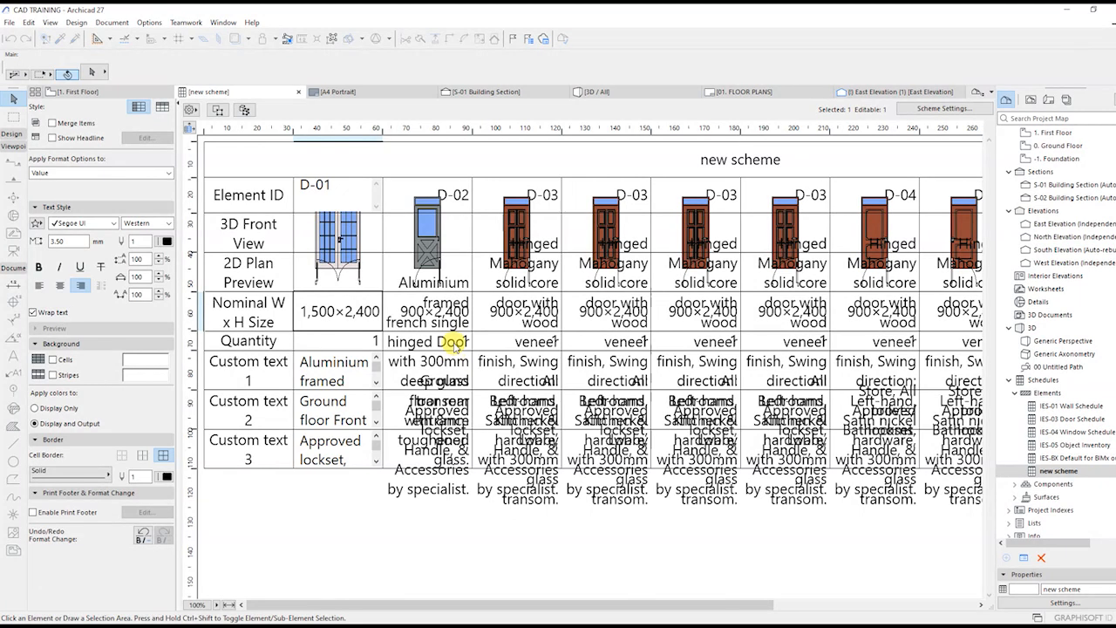
click(452, 344)
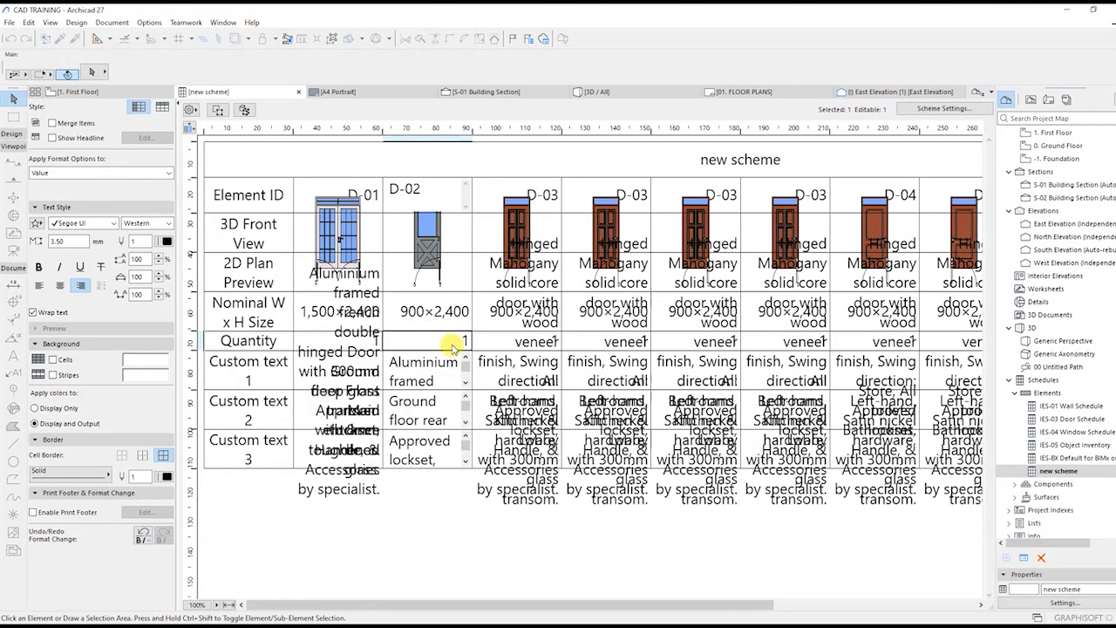
click(418, 370)
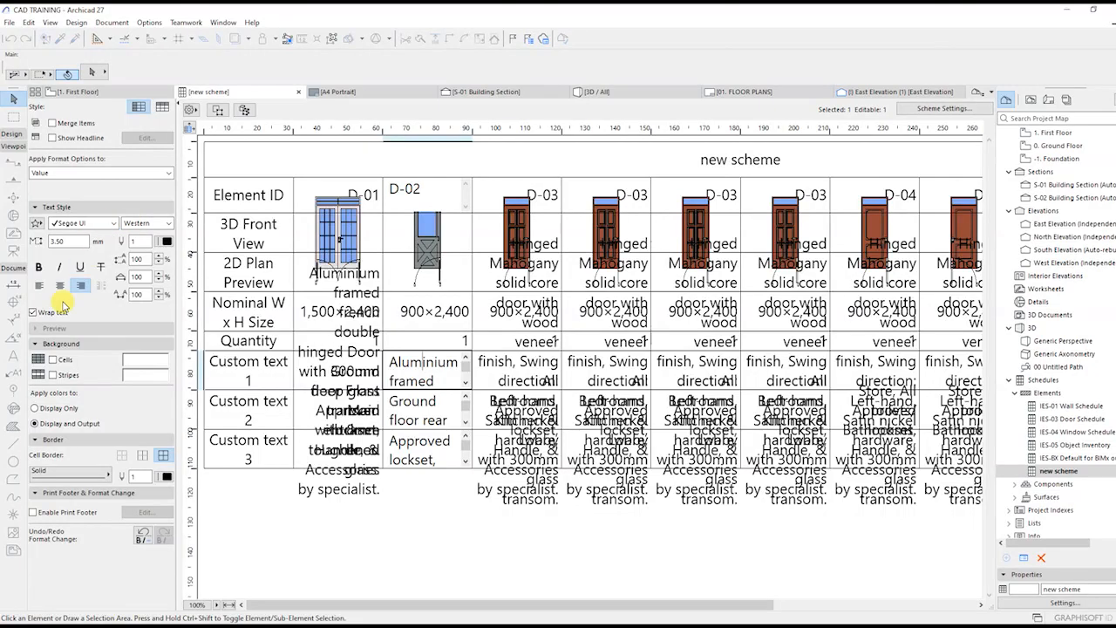
click(33, 313)
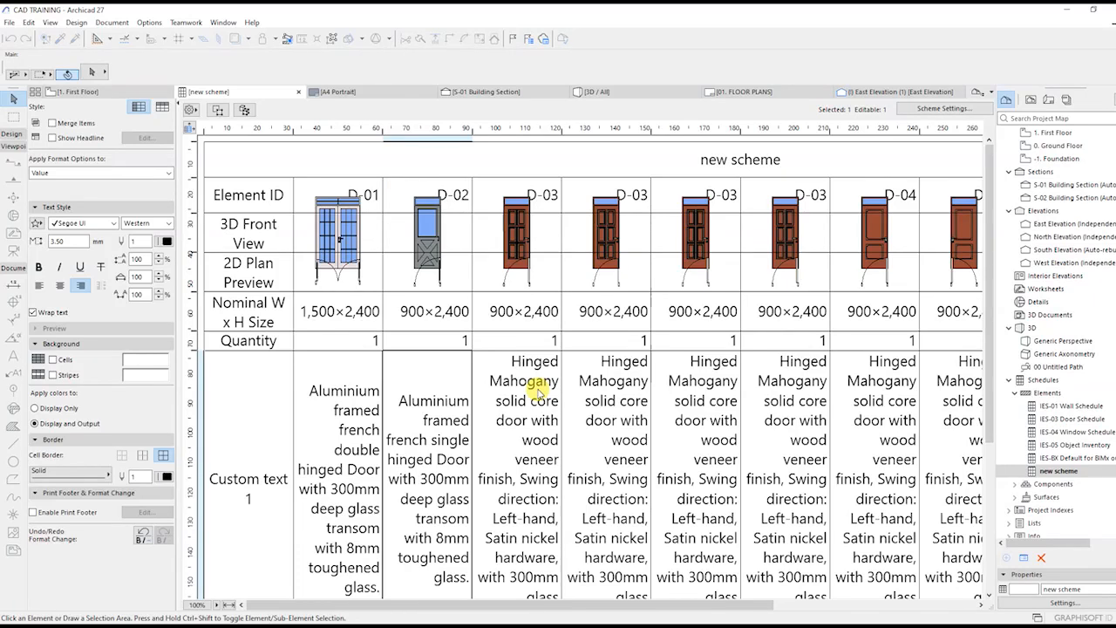
Fit the schedule to the window width and add automatic dimensions to the 2D Plan Preview and 3D Front View cells
scroll(538, 389, down, 5)
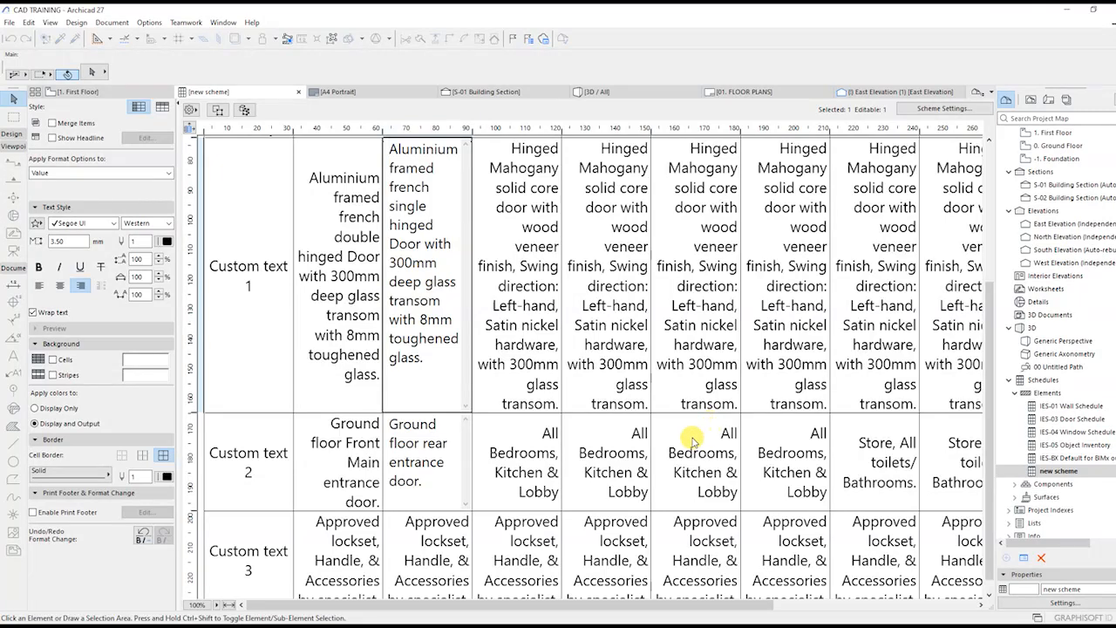
click(226, 605)
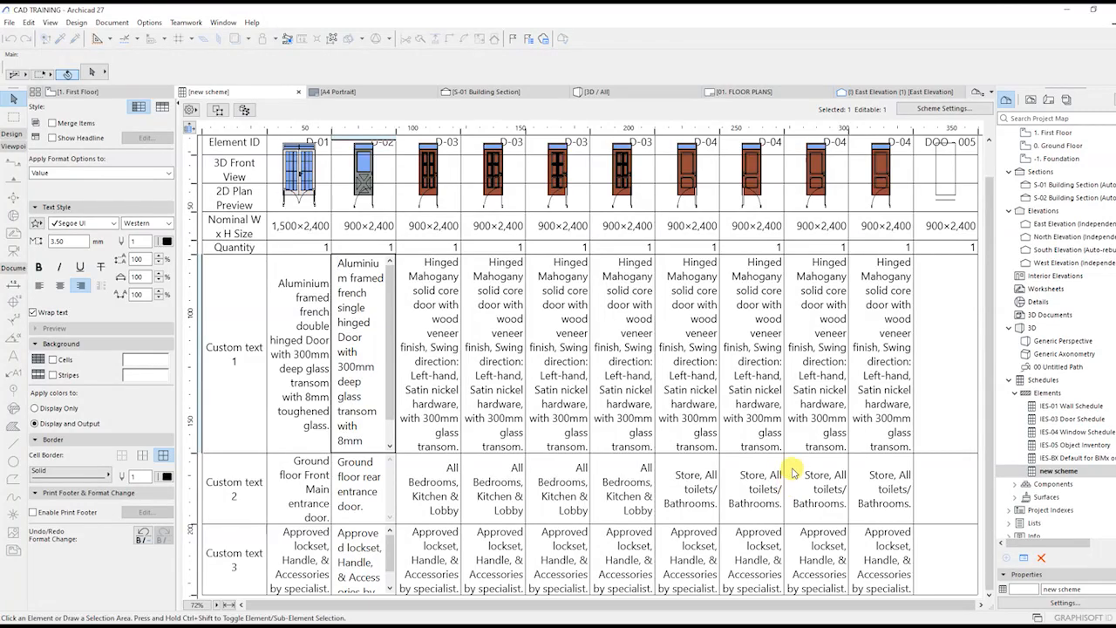
click(800, 407)
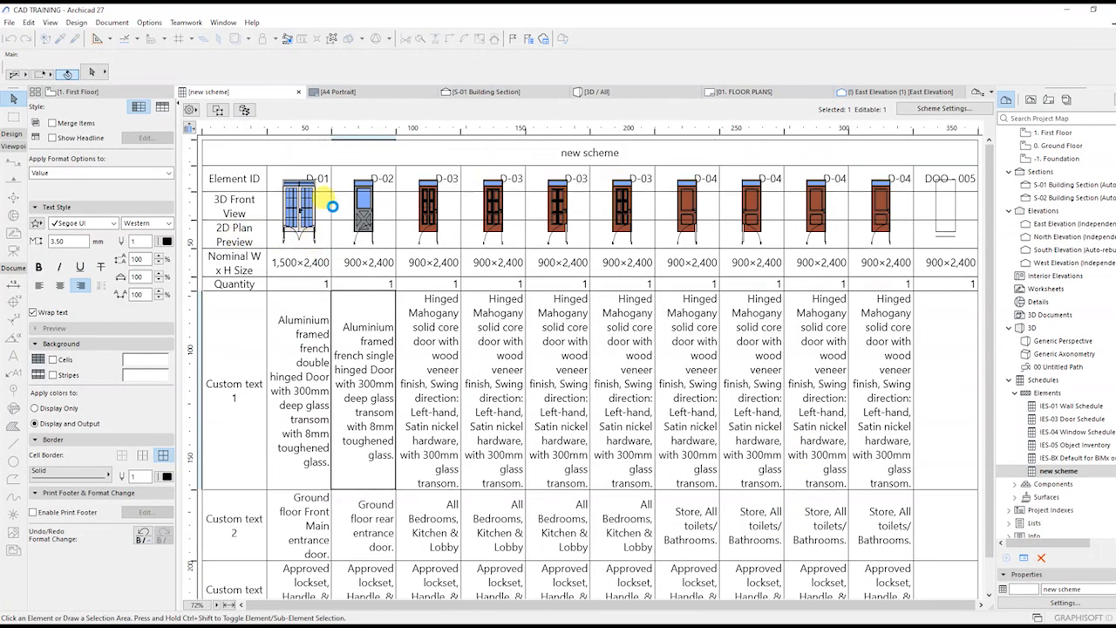
click(381, 242)
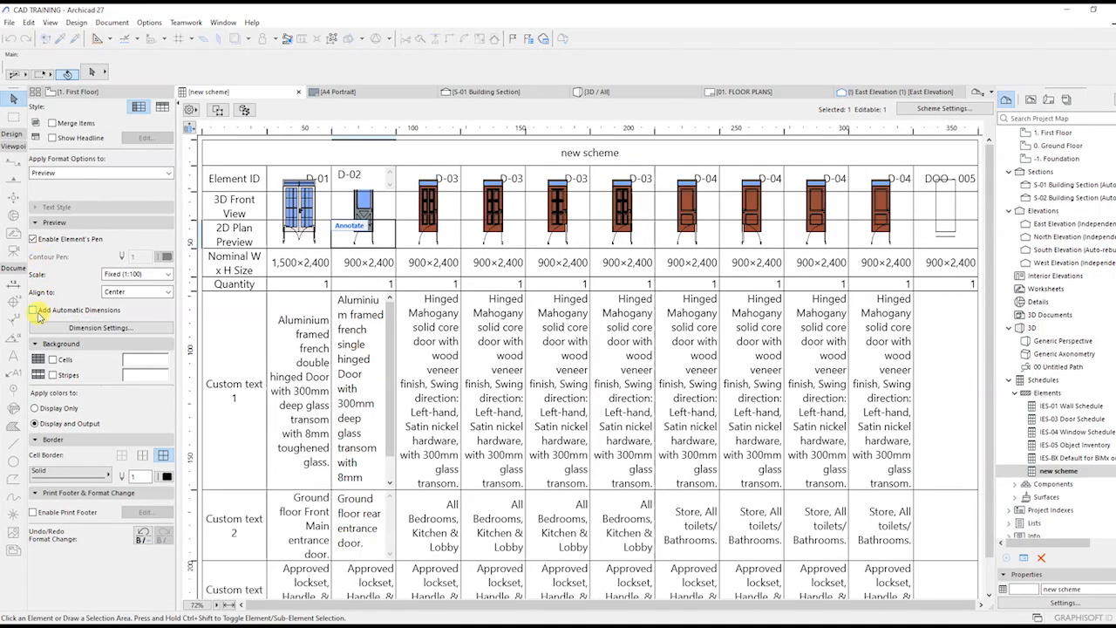
click(33, 311)
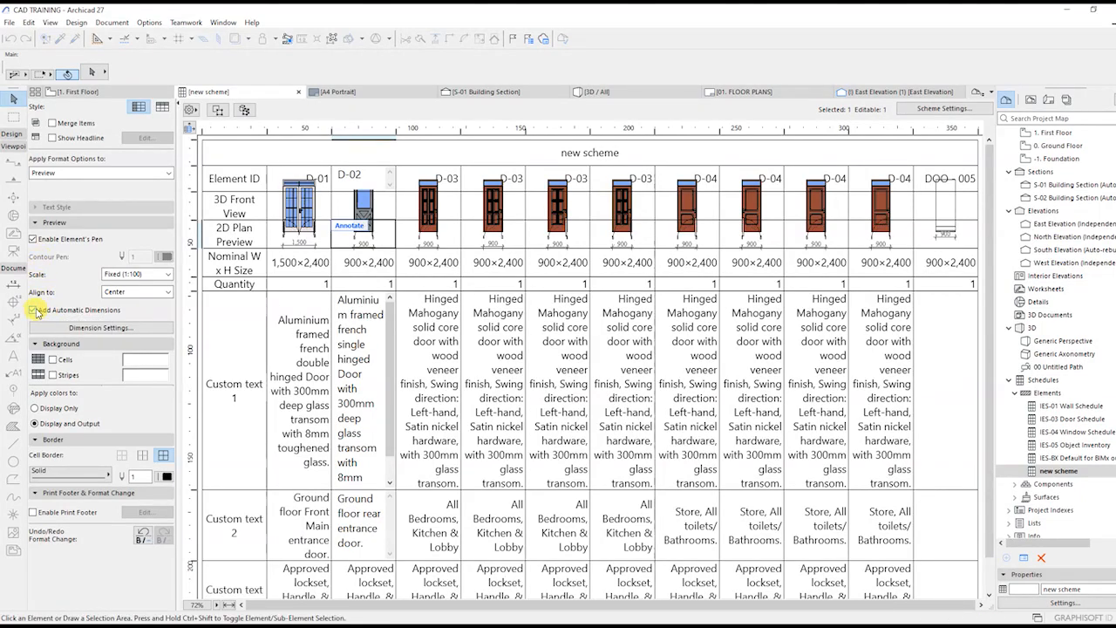
click(445, 208)
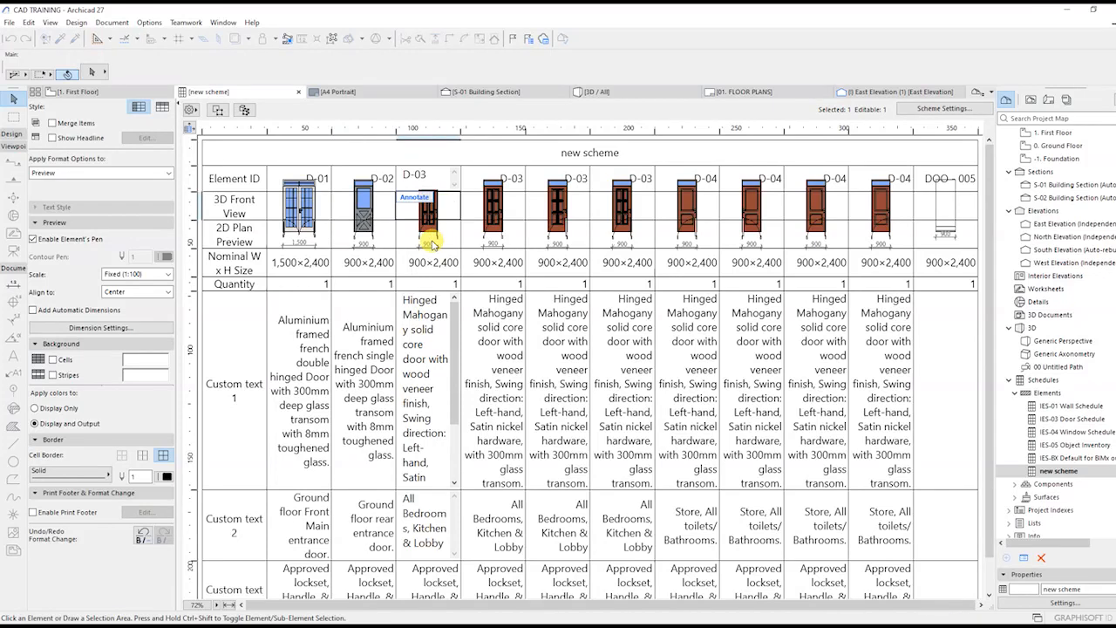
click(34, 311)
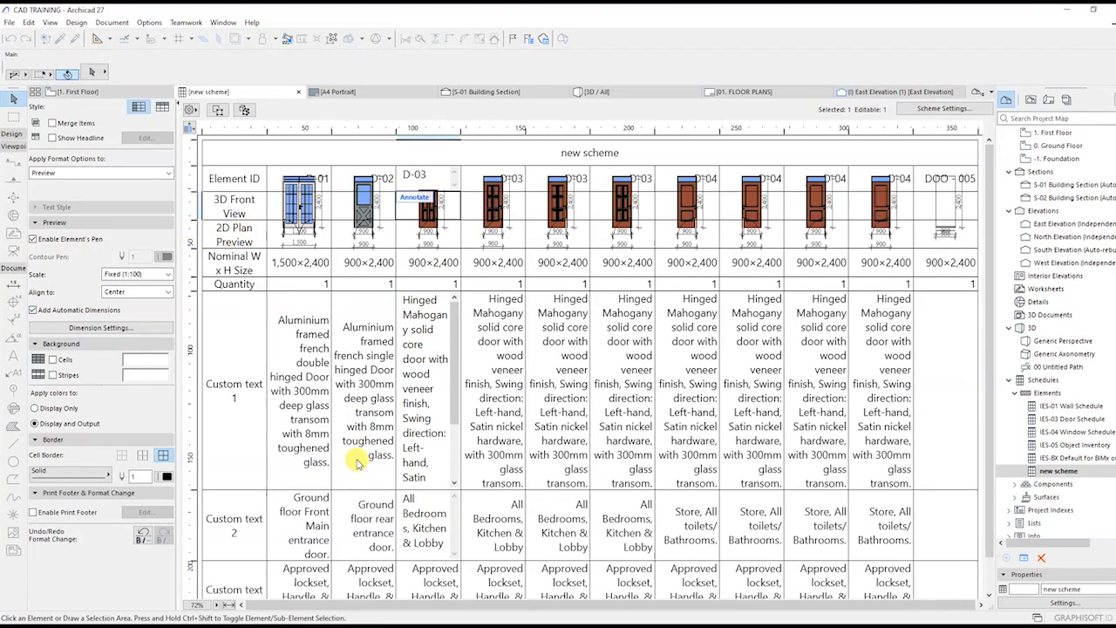
Format the schedule's value text as left-aligned, italic Times New Roman
click(309, 462)
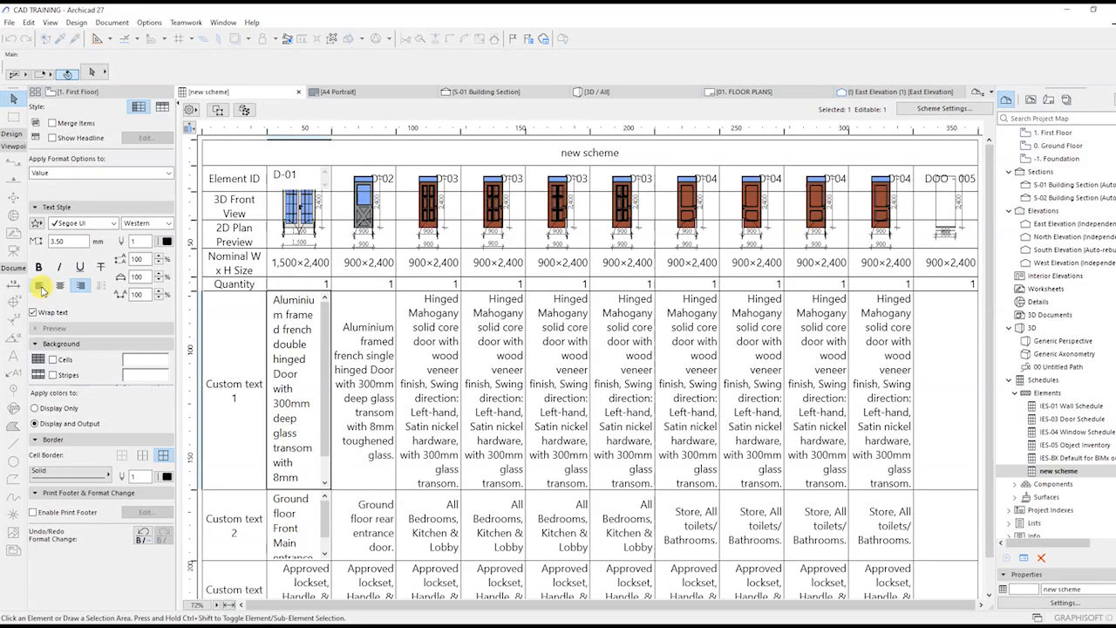
click(38, 286)
click(62, 270)
click(113, 224)
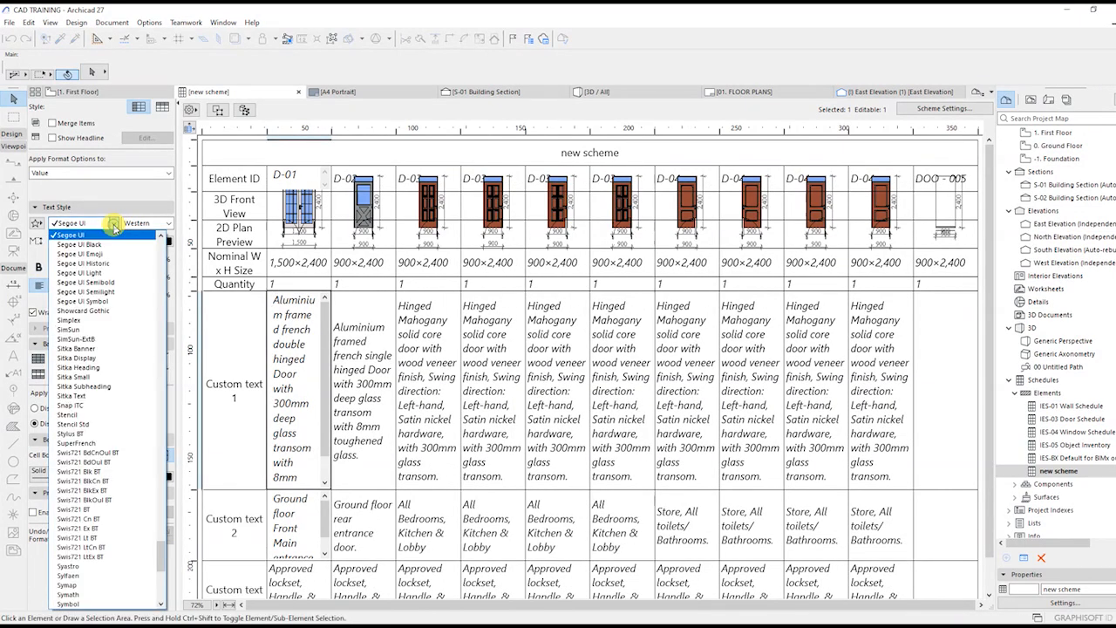
scroll(159, 545, up, 2)
drag(160, 544, 174, 216)
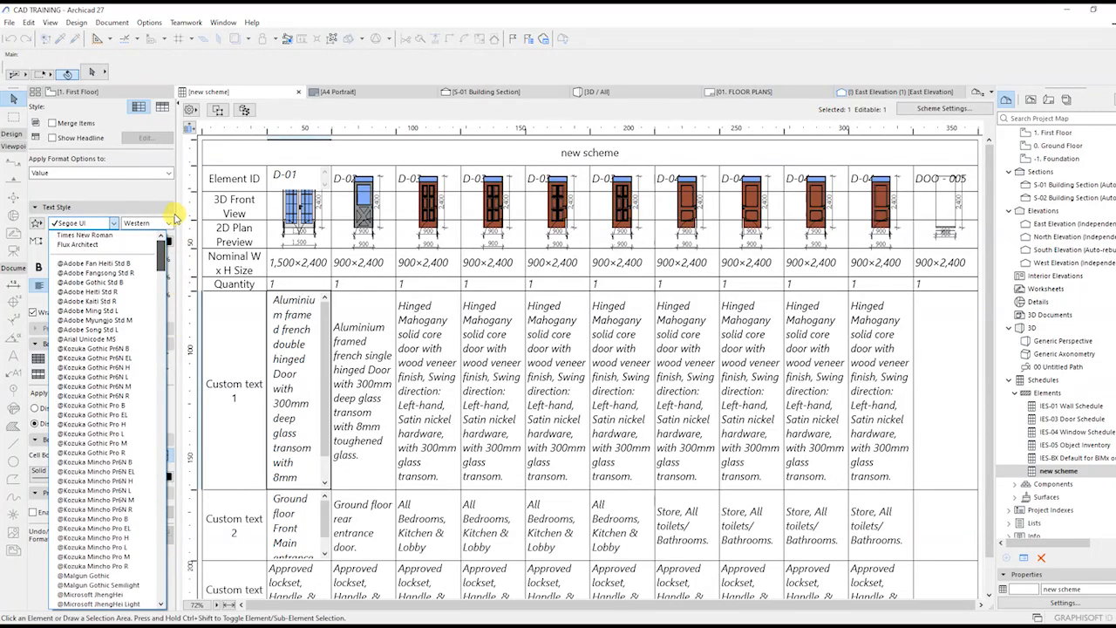
click(92, 236)
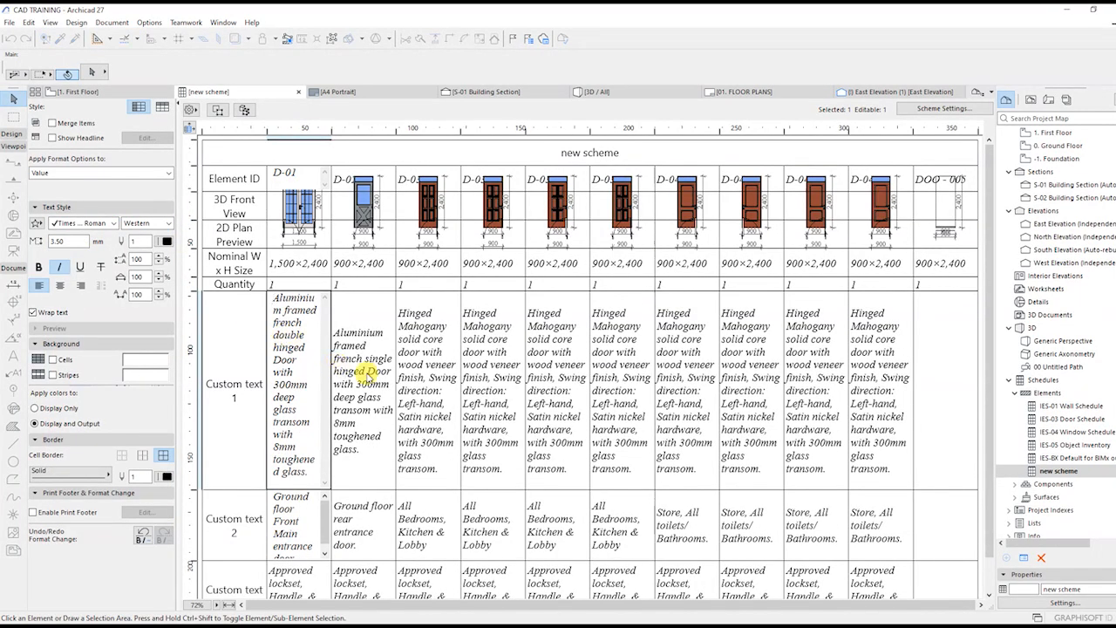
click(358, 321)
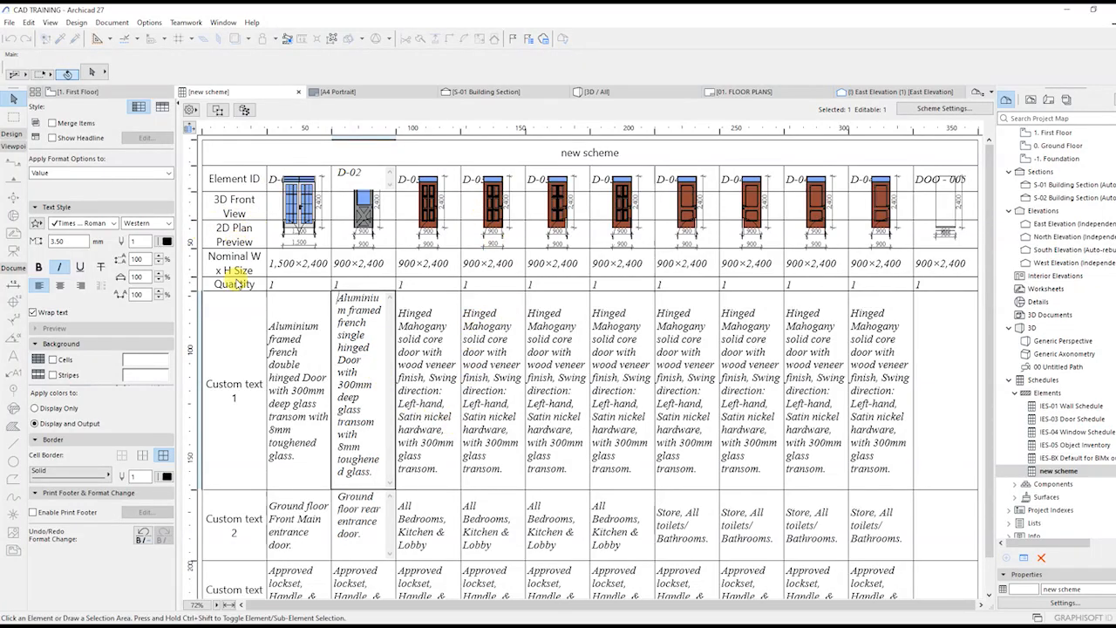
Rename the Custom text 1 header as DESCRIPTION and the Custom text 2 header as LOCATION
click(248, 401)
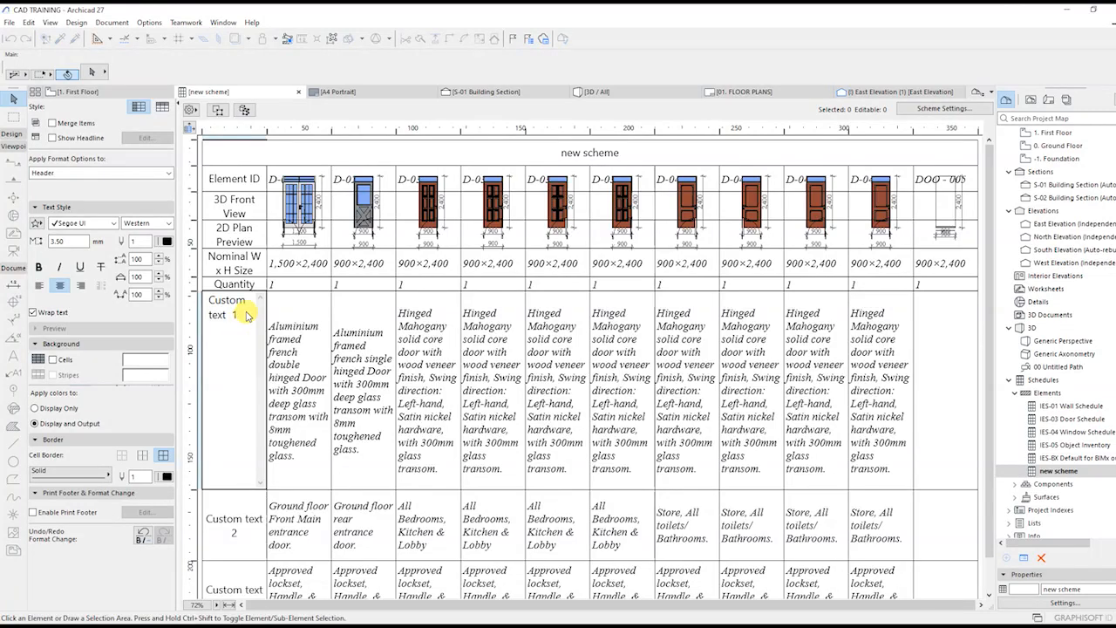
drag(244, 315, 259, 288)
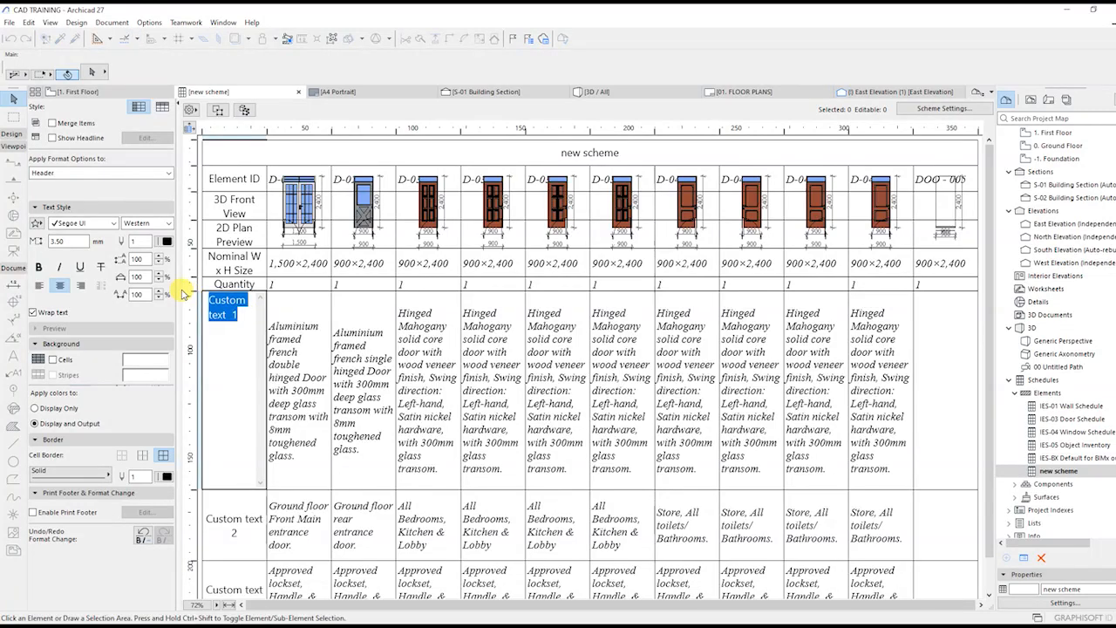
text(DESCRIPTION)
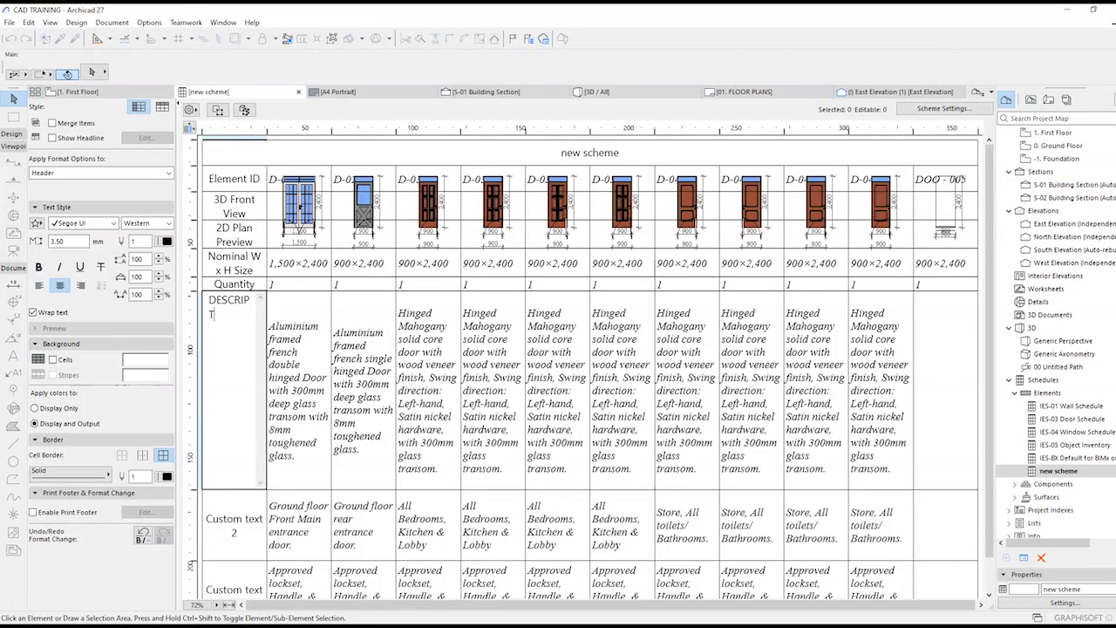
click(254, 529)
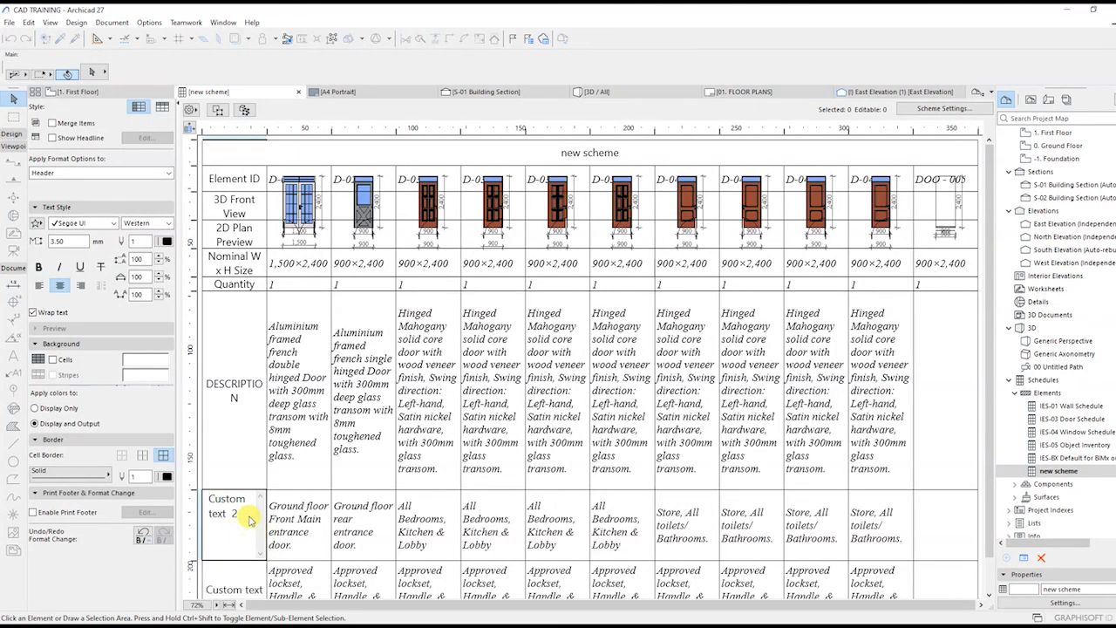
key(ctrl+a)
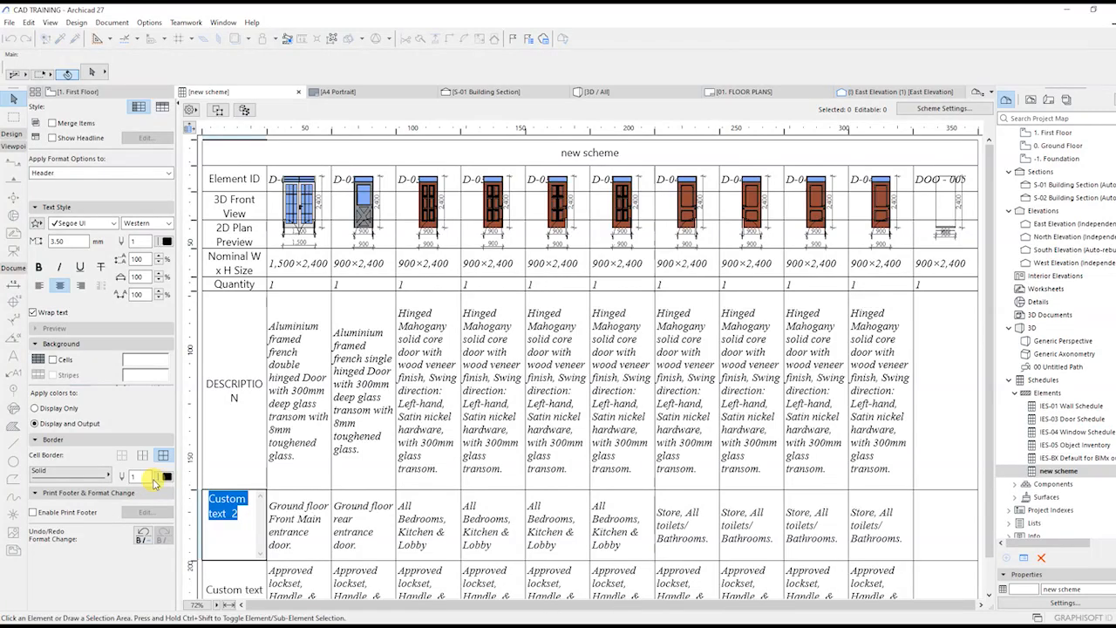
text(LOCATION)
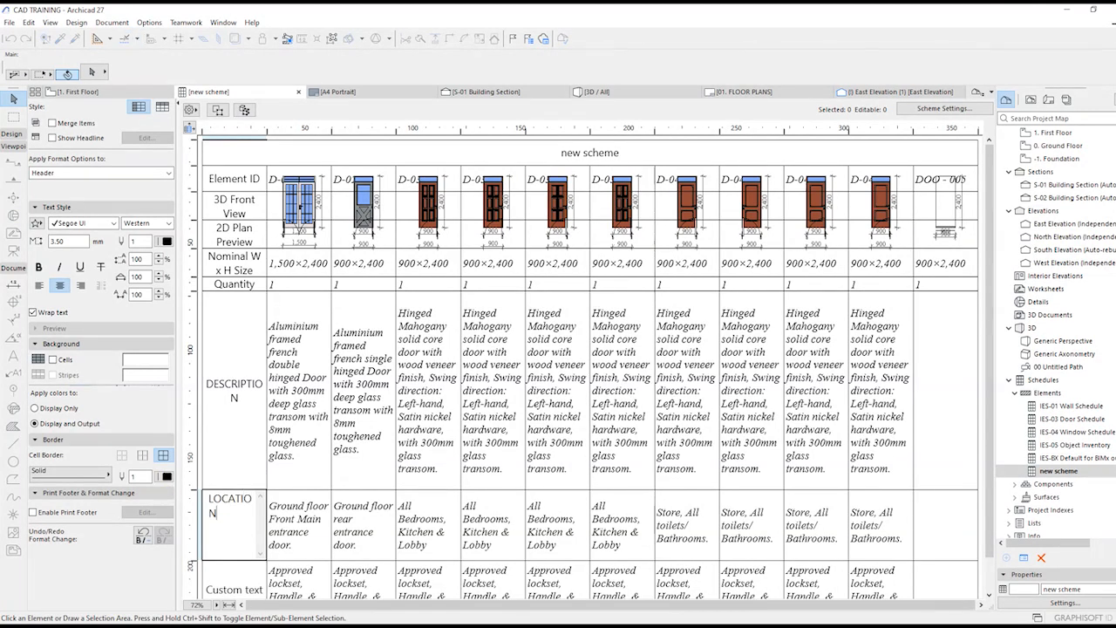
Rename the Custom text 3 header as IRONMONGERY
click(240, 581)
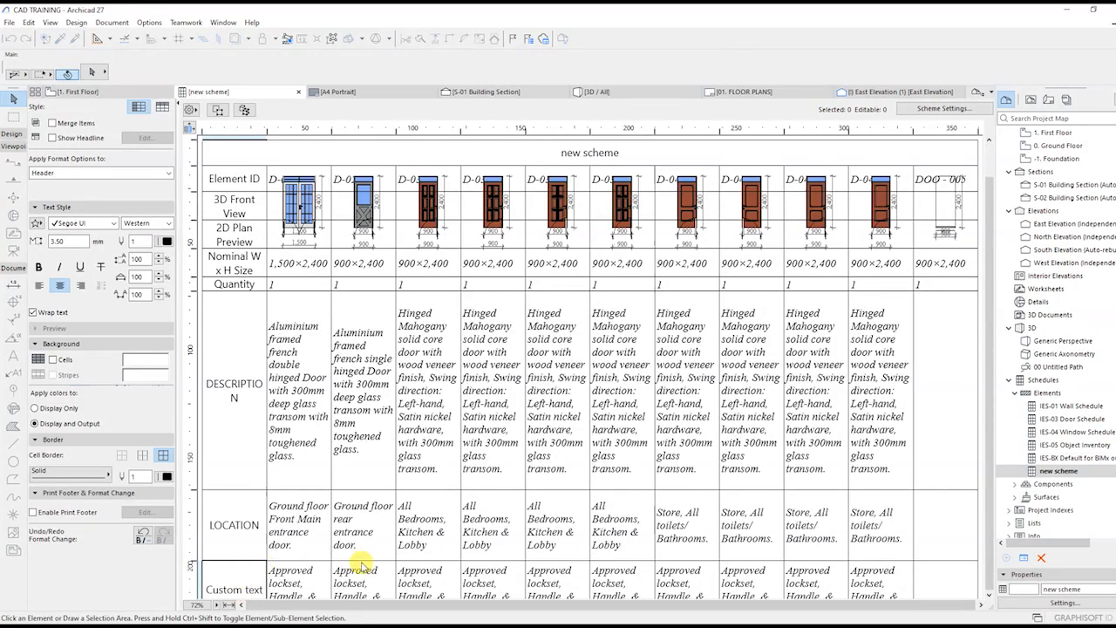
scroll(361, 567, down, 1)
double_click(248, 553)
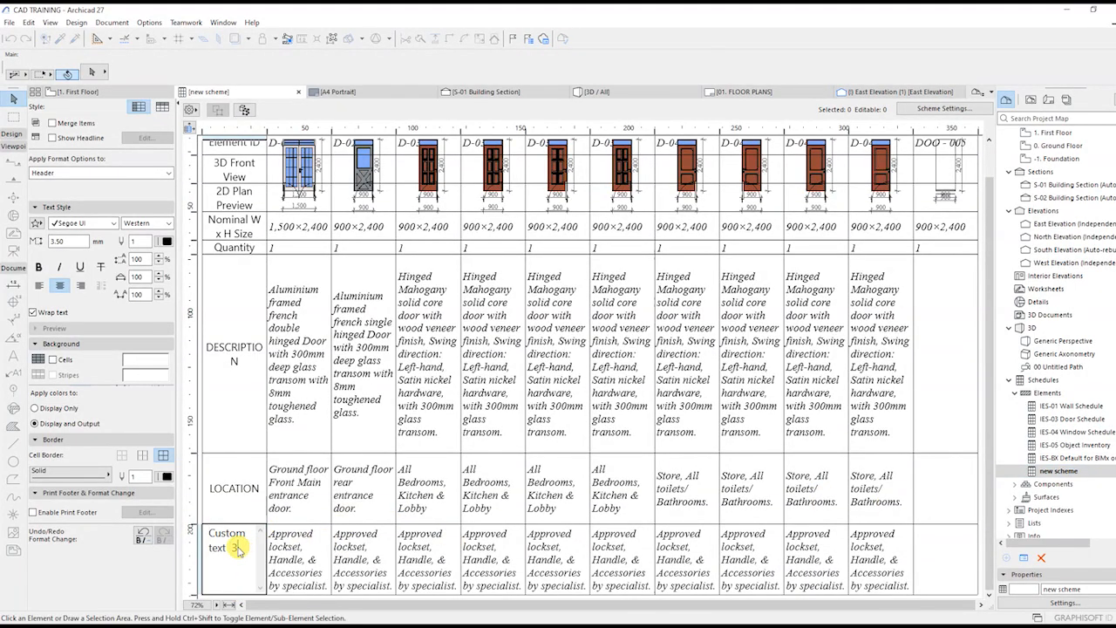
key(ctrl+a)
key(BackSpace)
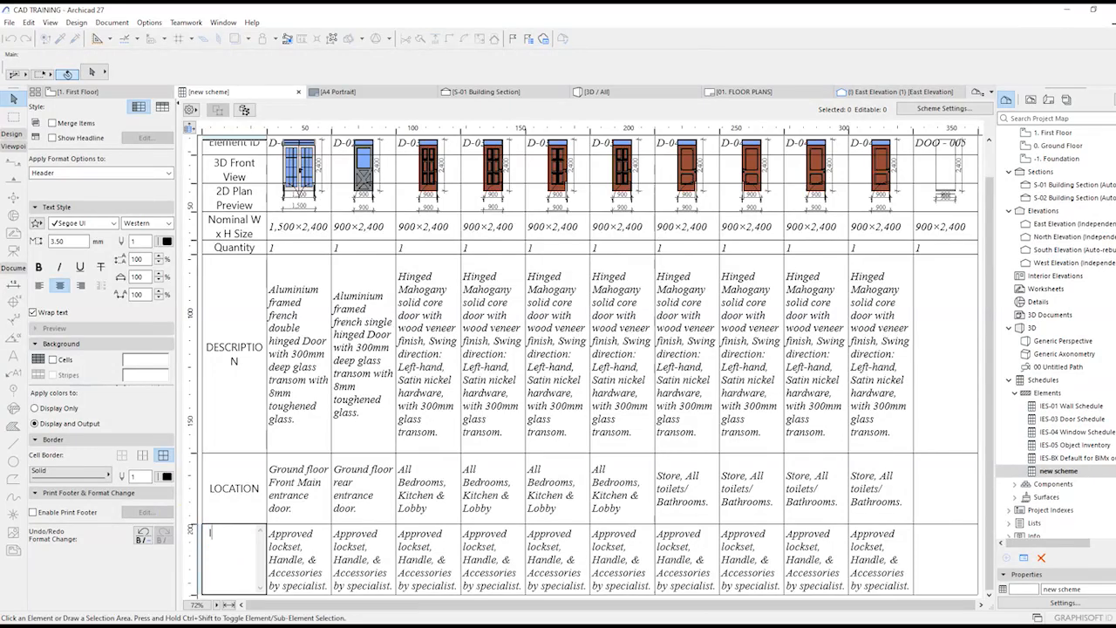
text(IRONMONG)
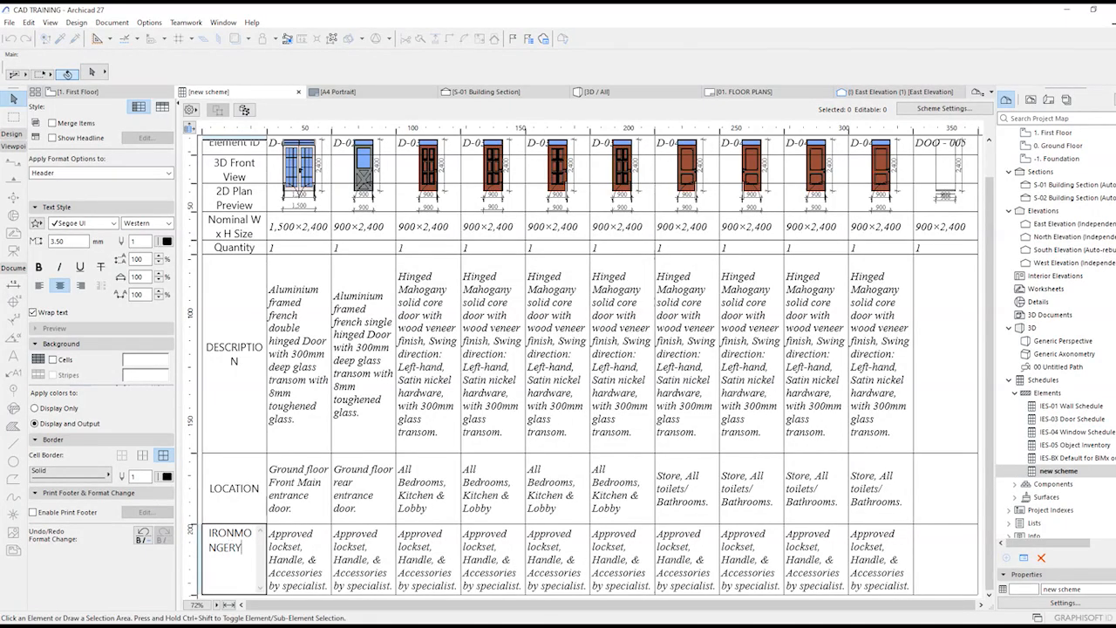
text(ERY)
Set the schedule headers' font to Times New Roman and make the IRONMONGERY header bold and left-aligned
key(ctrl+a)
click(114, 224)
click(115, 224)
click(114, 223)
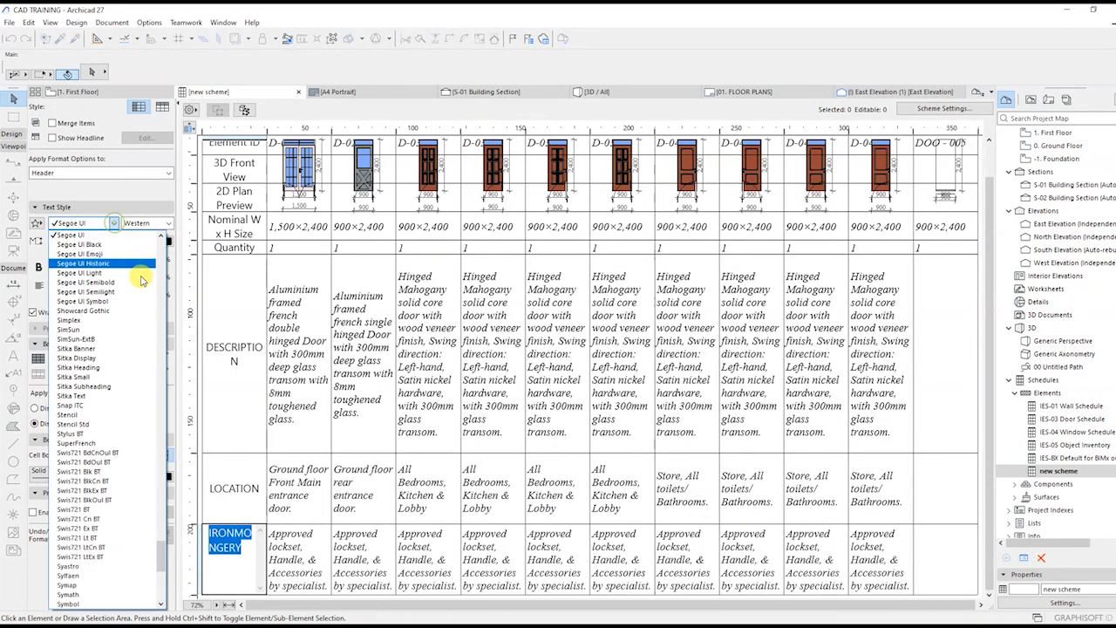
drag(163, 553, 179, 240)
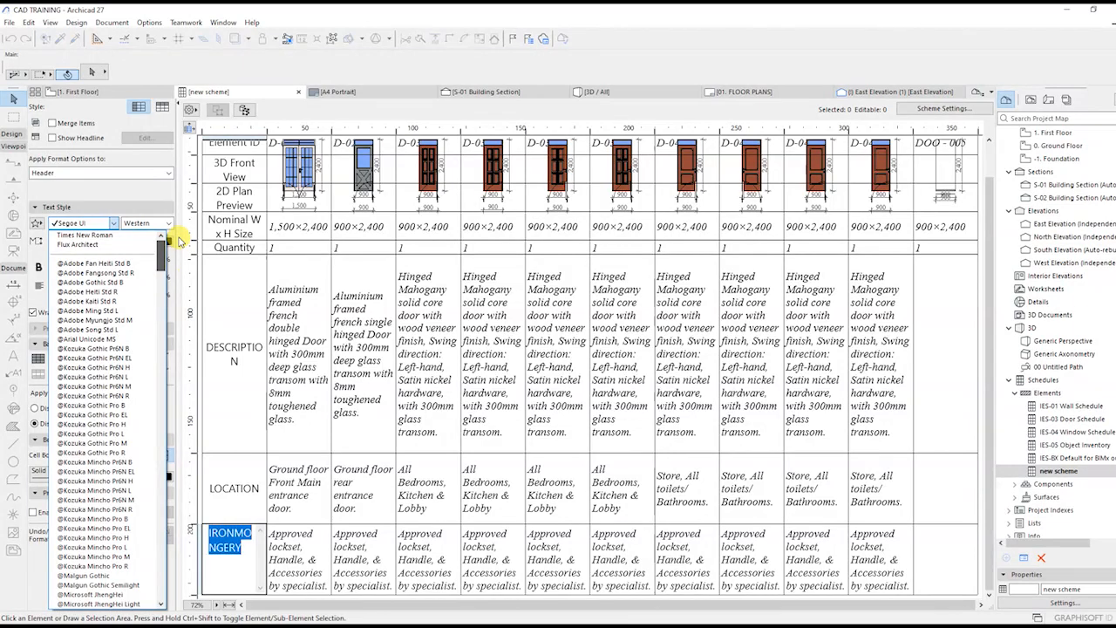
click(120, 236)
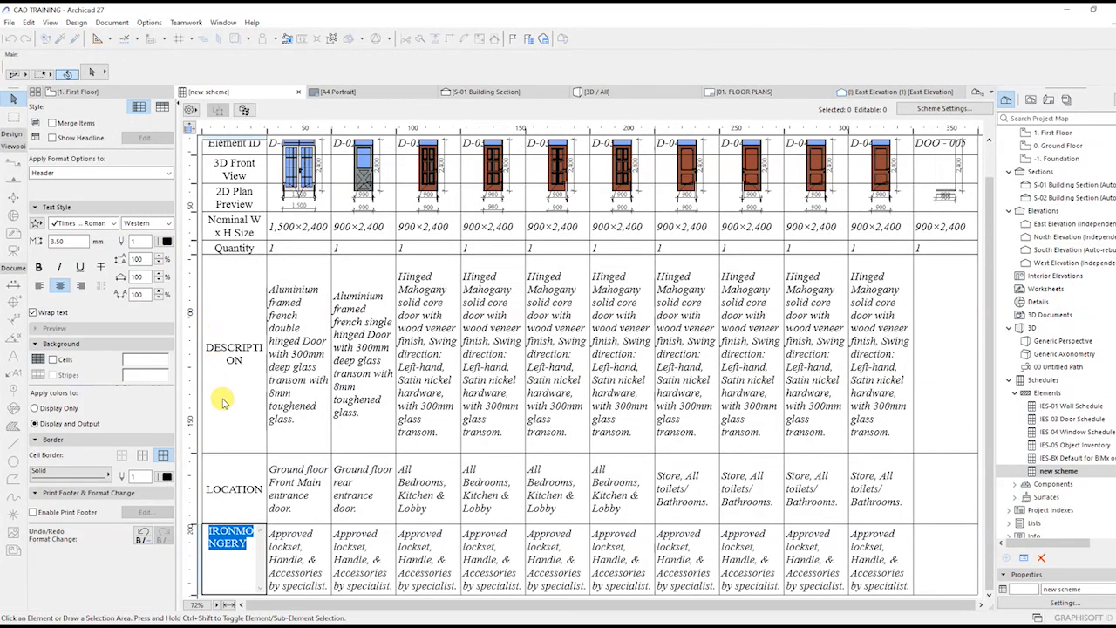
click(38, 267)
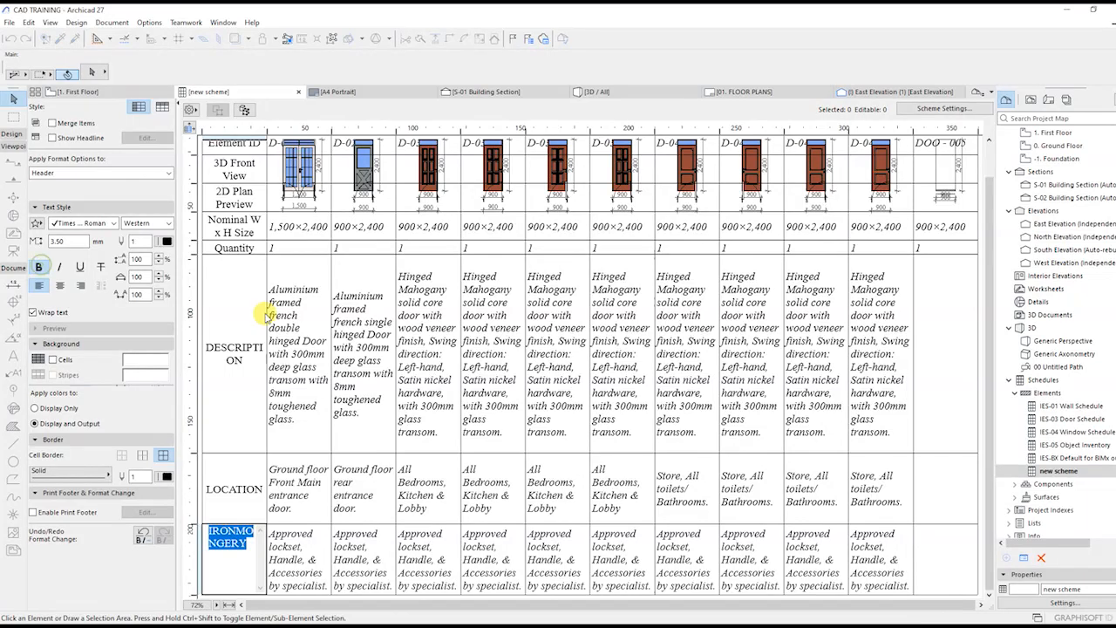
Increase the heights of the 2D Plan Preview and 3D Front View rows and widen the header column until DESCRIPTION fits on one line
click(248, 225)
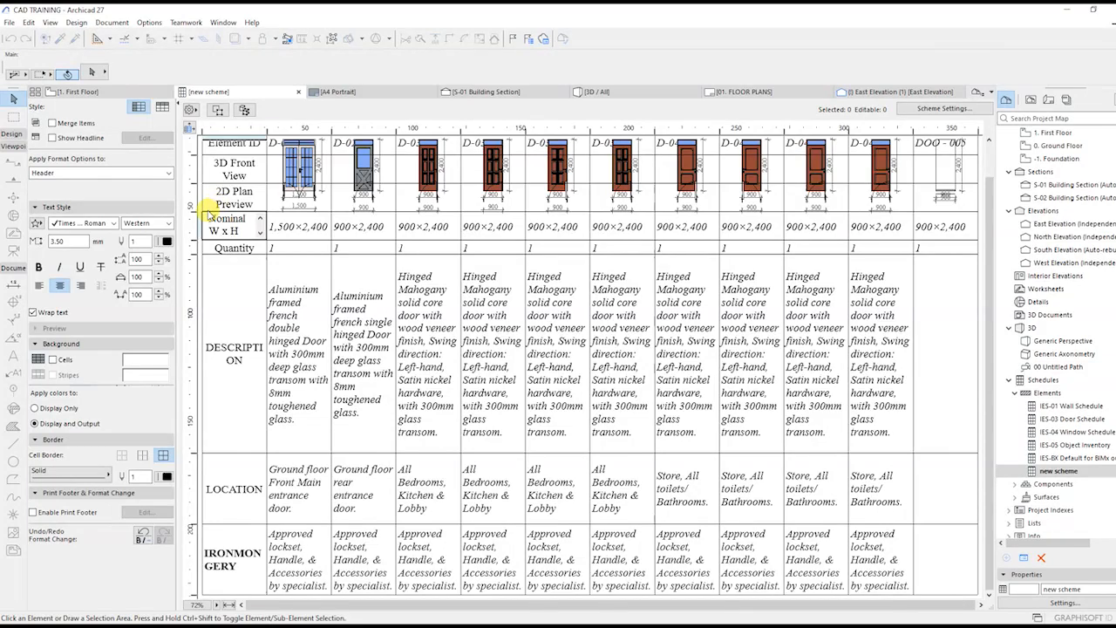
drag(193, 212, 195, 225)
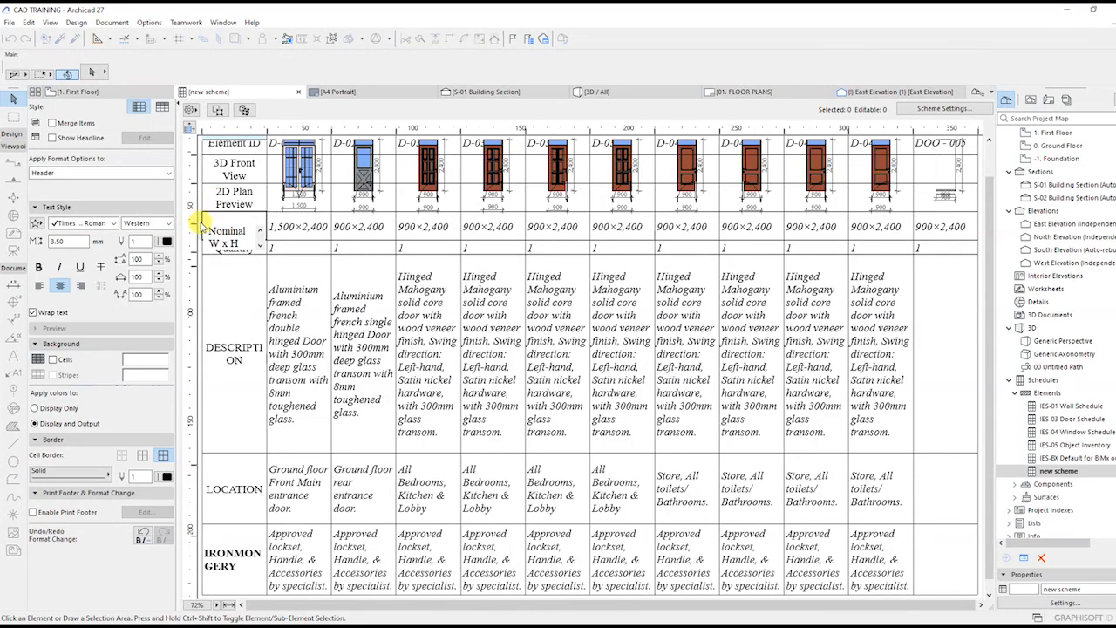
drag(194, 225, 195, 249)
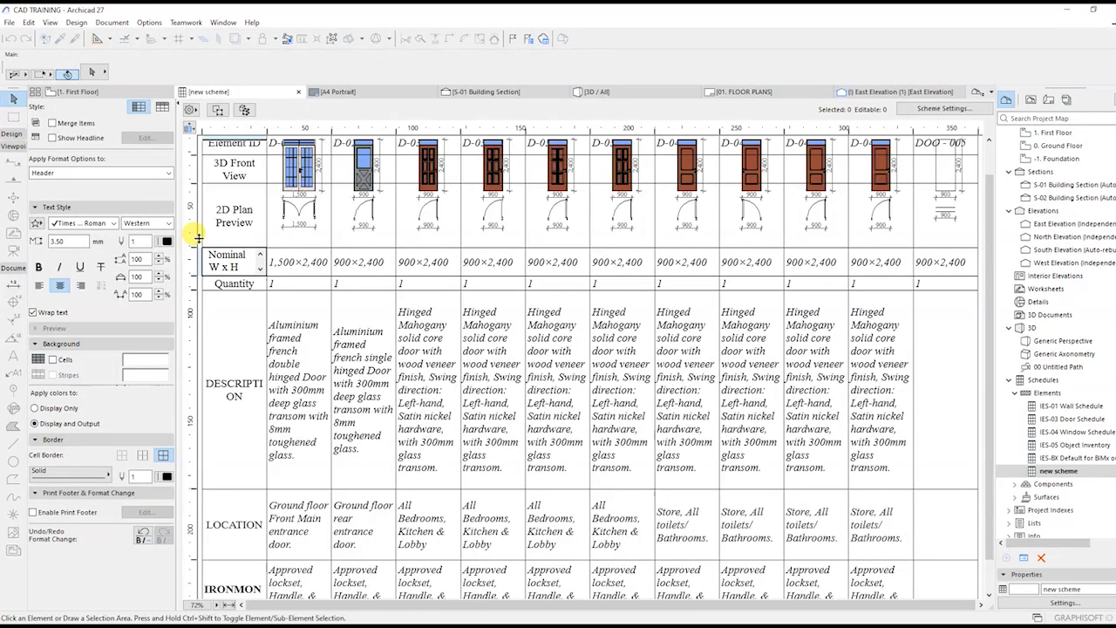
drag(197, 180, 194, 220)
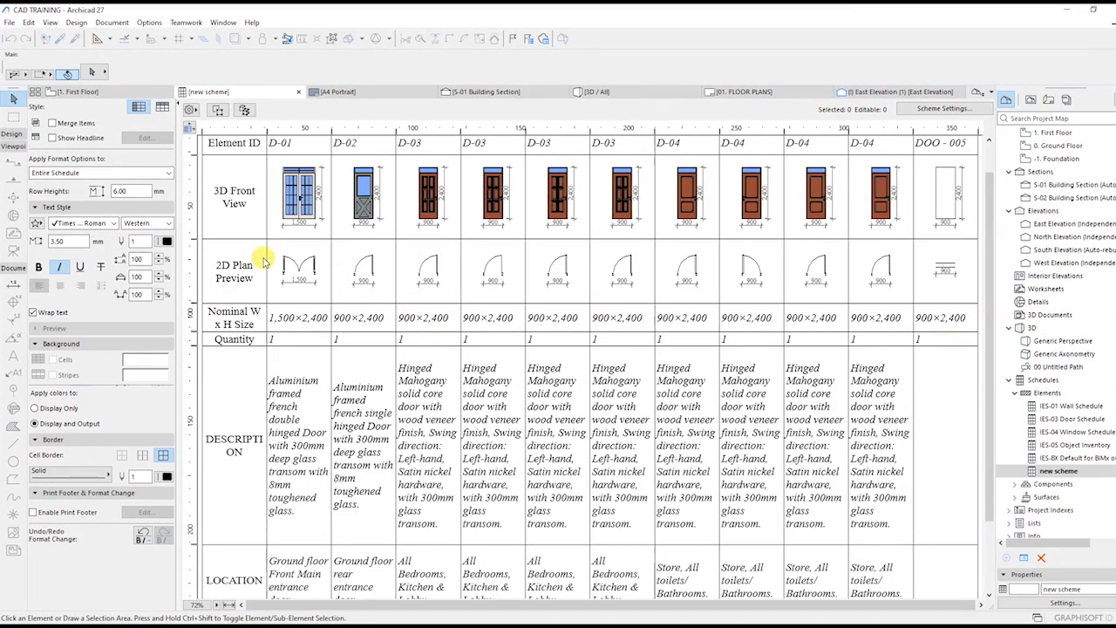
scroll(767, 322, up, 1)
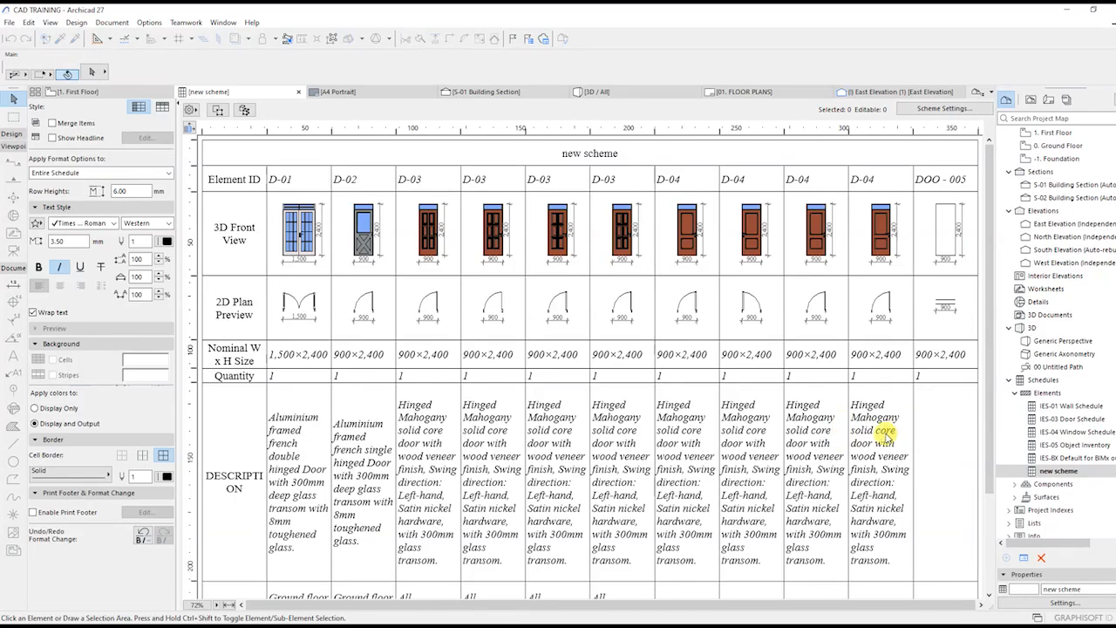
scroll(264, 475, down, 3)
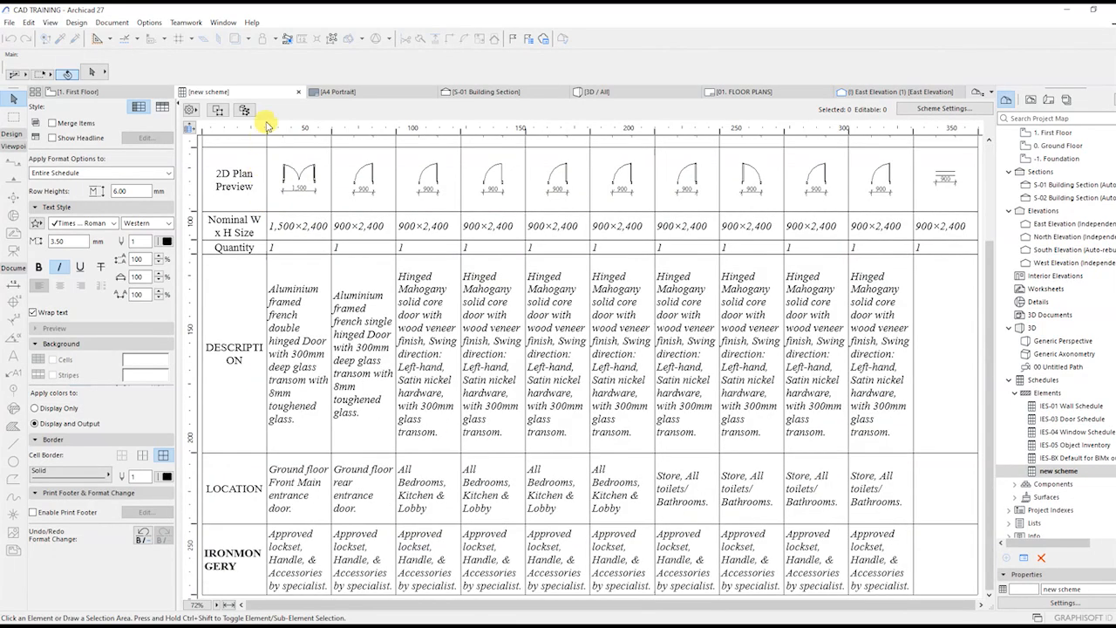
drag(266, 129, 283, 129)
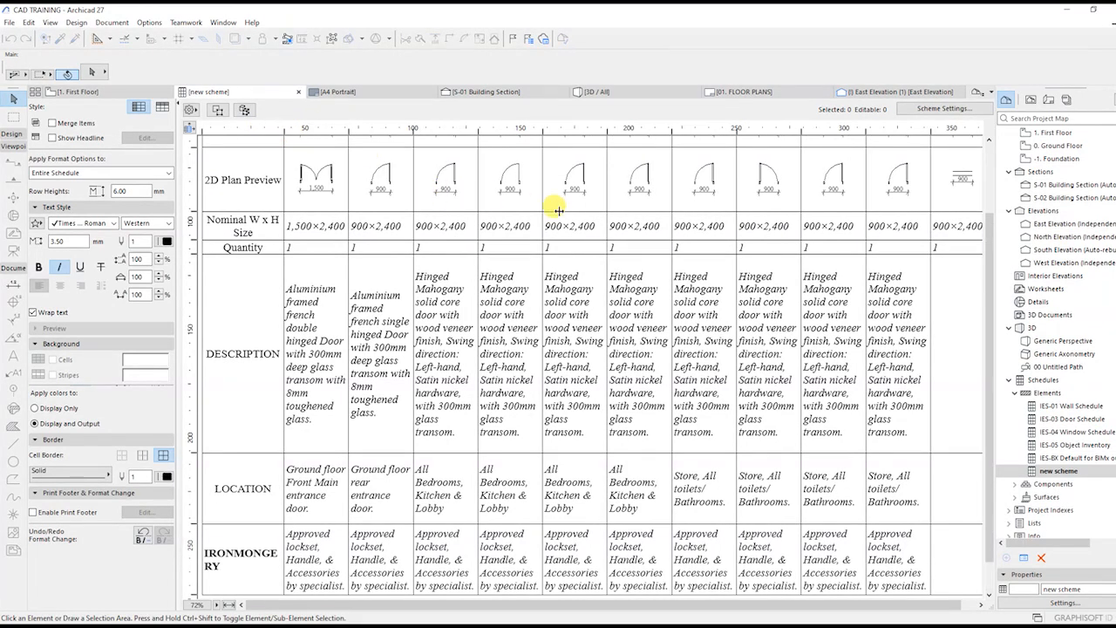
Rename the schedule's title as DOOR SCHEDULE and make it bold and left-aligned
scroll(850, 230, up, 3)
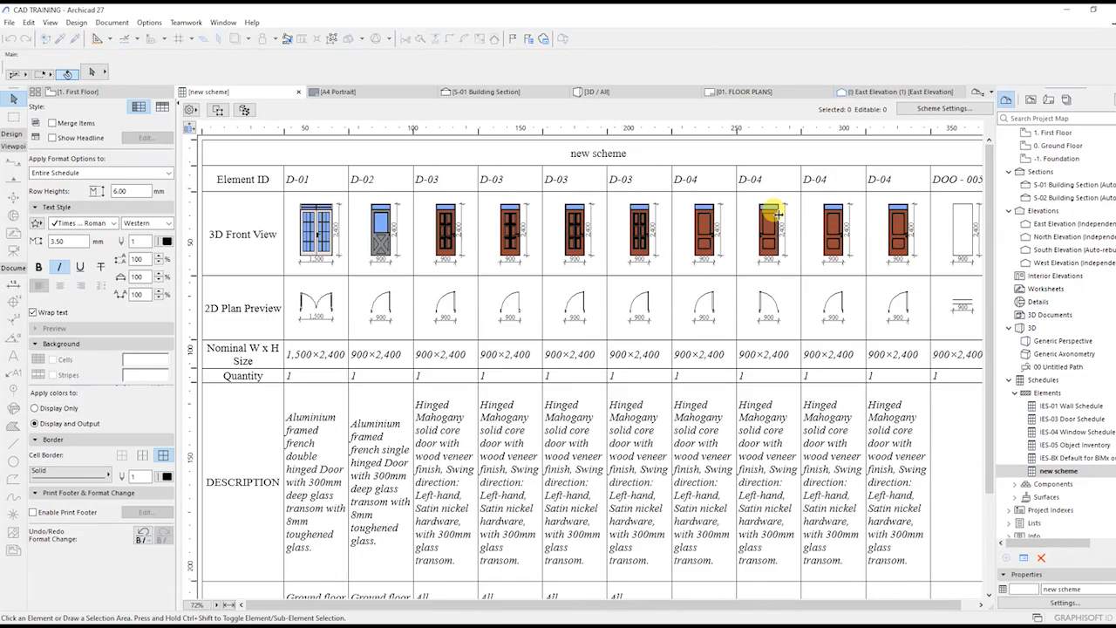
click(626, 157)
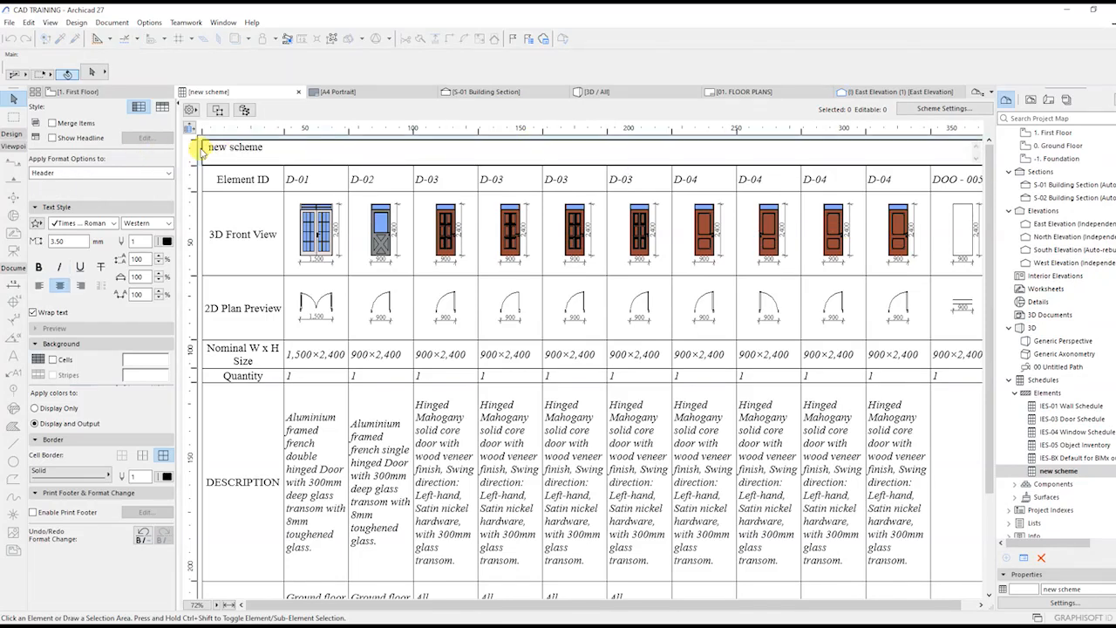
drag(277, 148, 91, 149)
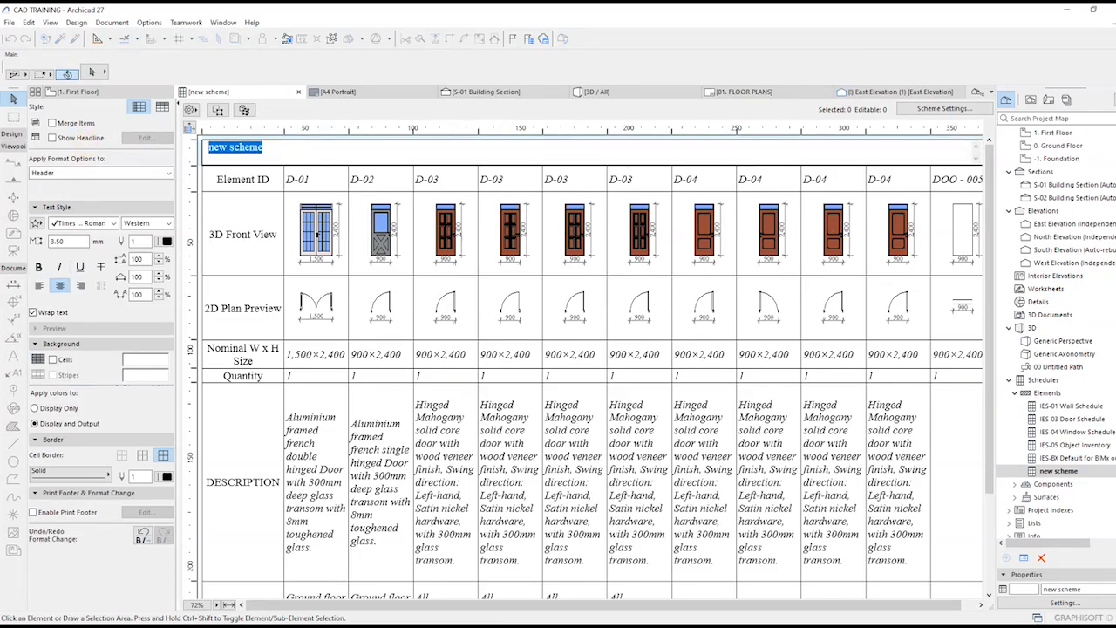
text(DOOR SCHEDULE)
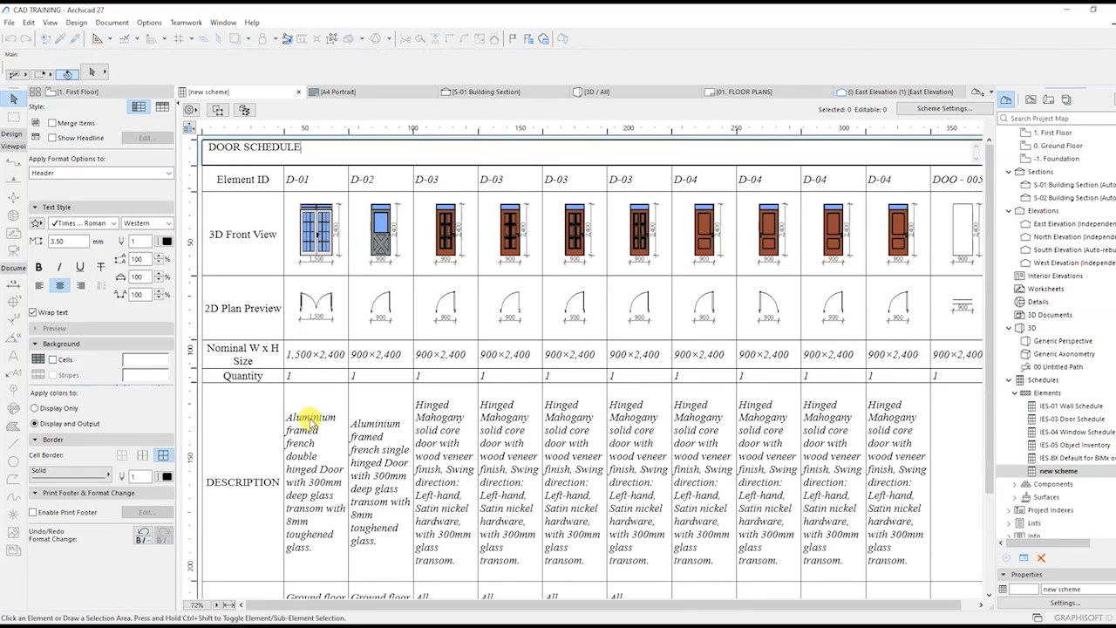
triple_click(234, 147)
click(37, 286)
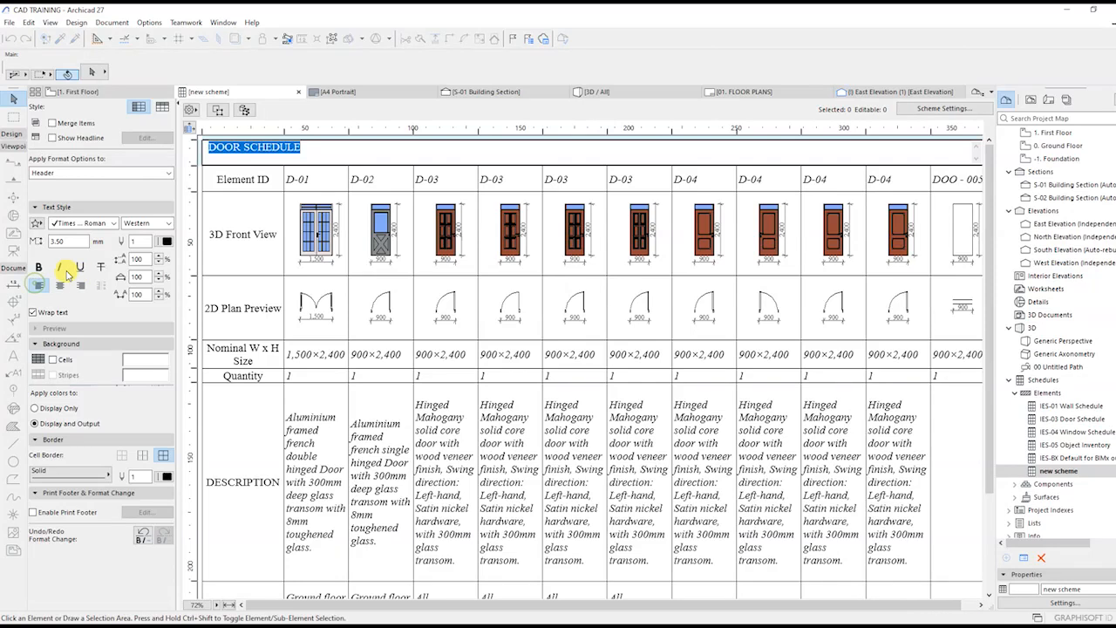
click(39, 268)
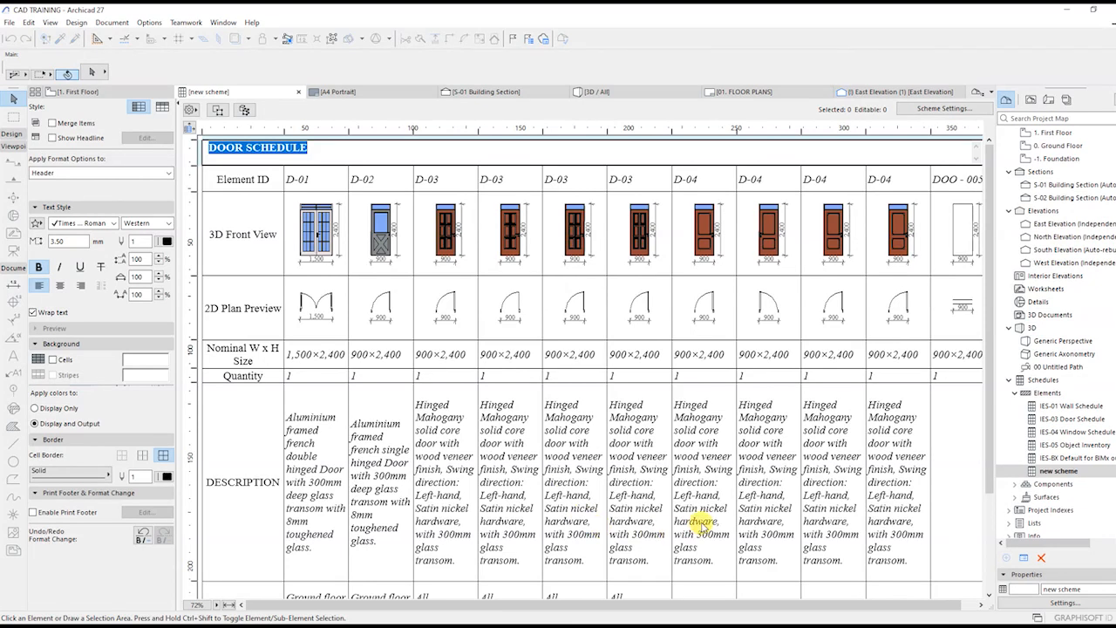
click(526, 502)
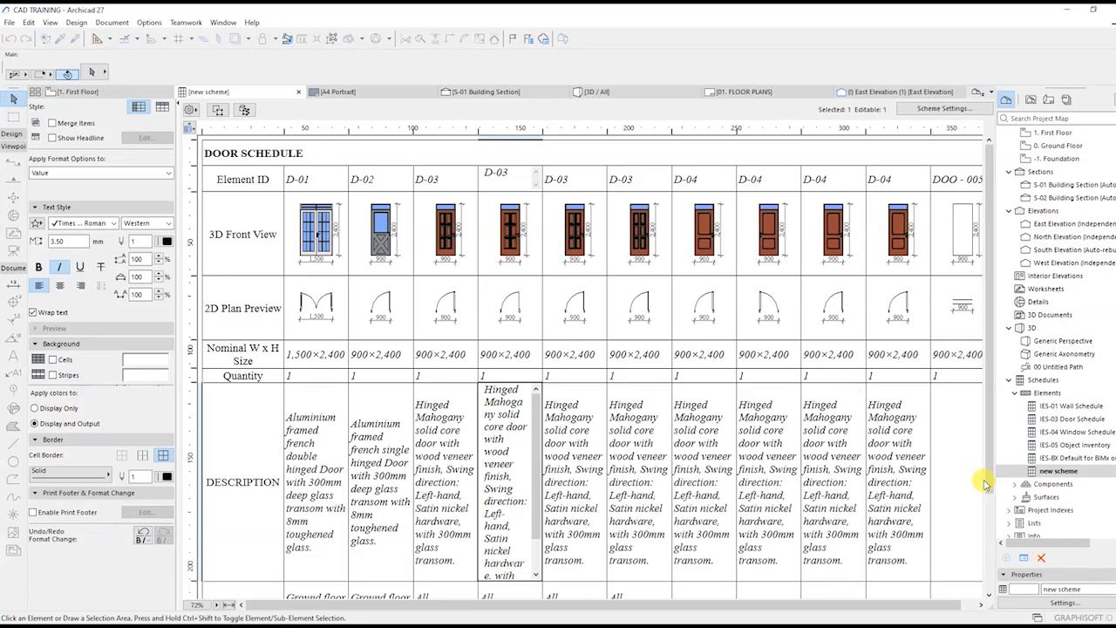
click(848, 497)
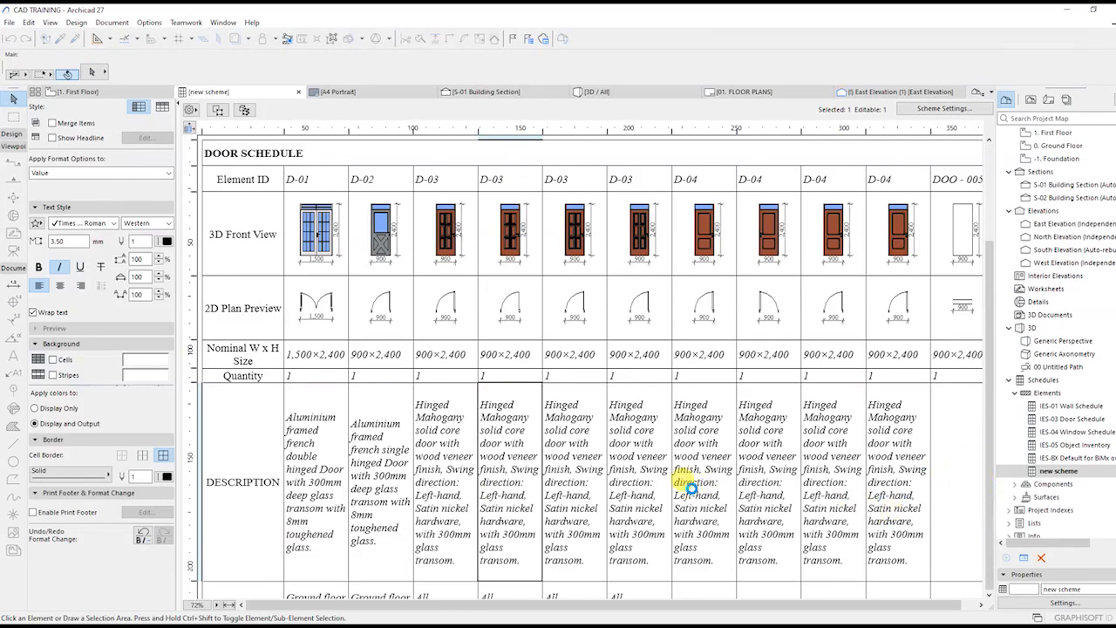
Widen the header column further until IRONMONGERY fits on one line
scroll(764, 460, down, 3)
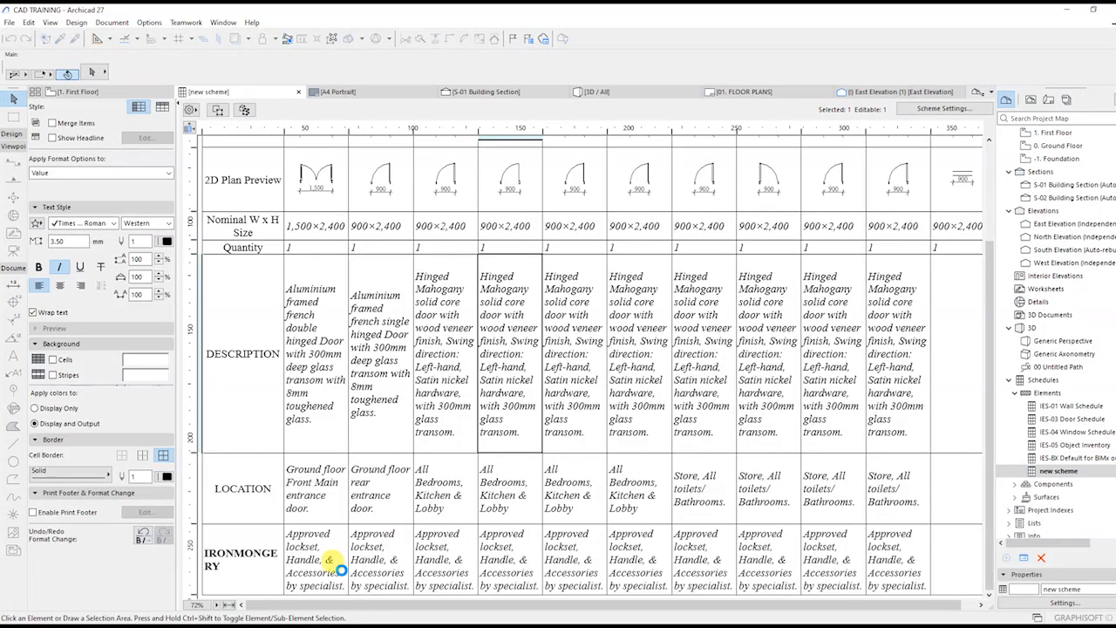
click(253, 488)
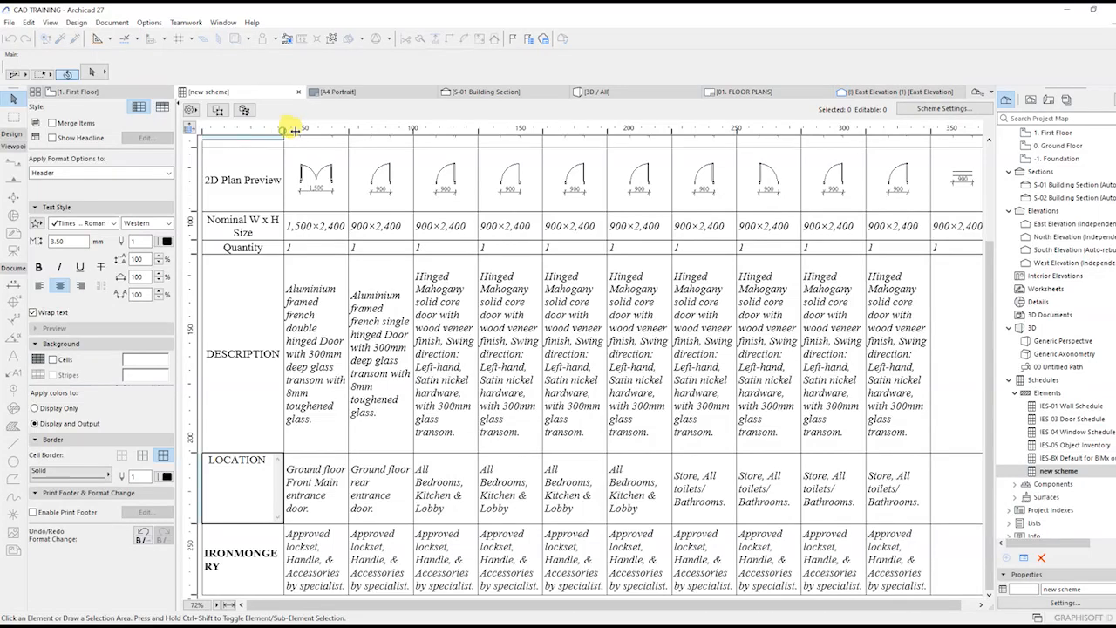
drag(283, 130, 297, 131)
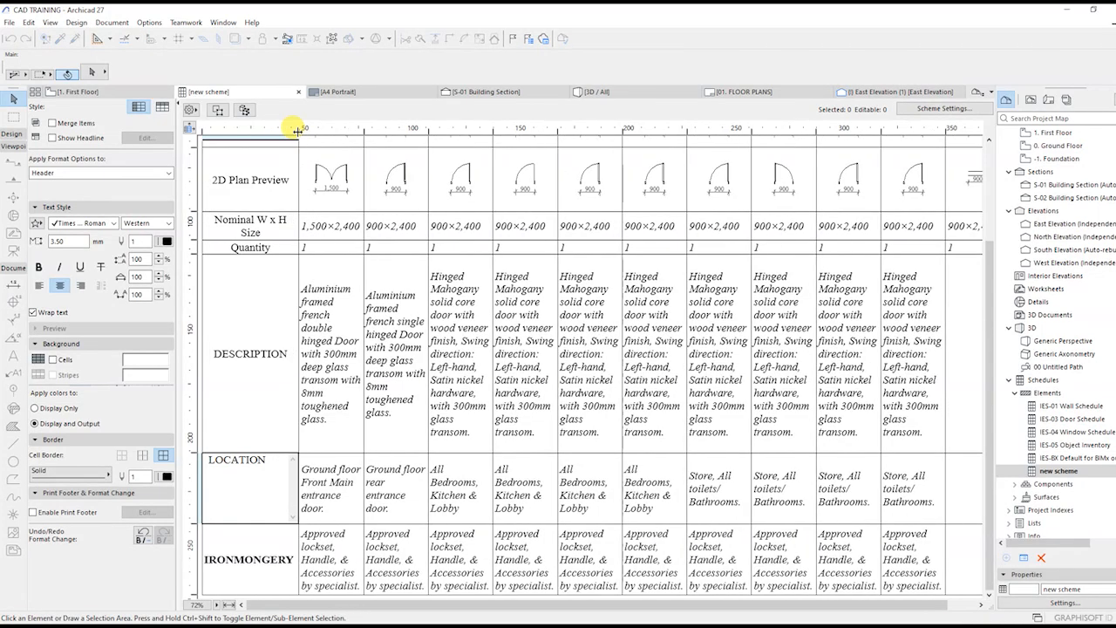
Make the LOCATION and DESCRIPTION headers bold and left-aligned
double_click(250, 460)
click(40, 268)
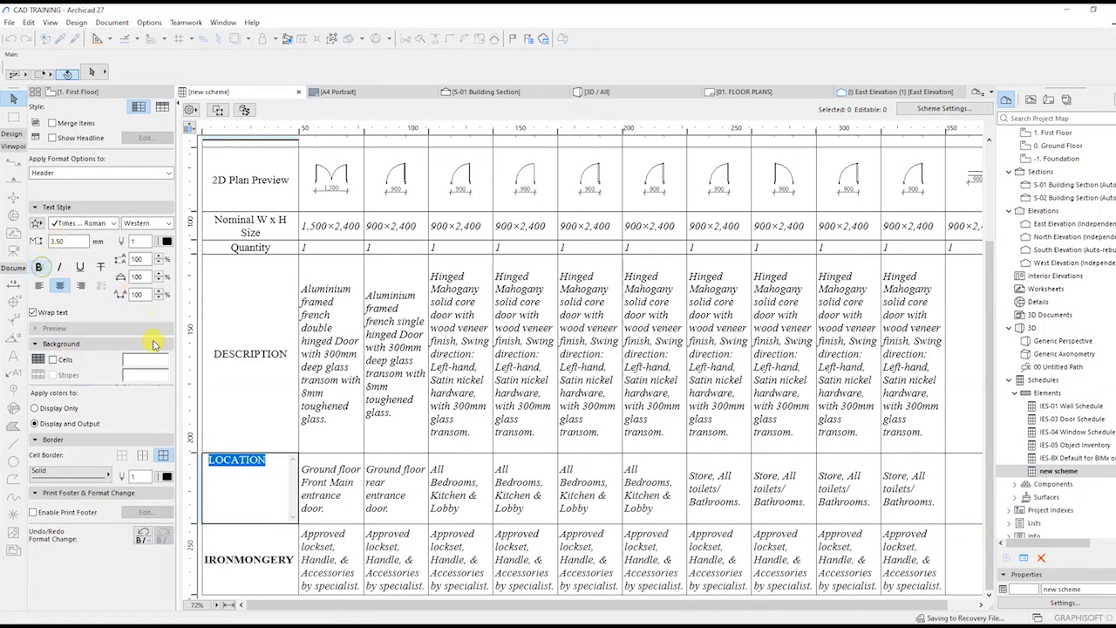
click(284, 353)
double_click(281, 263)
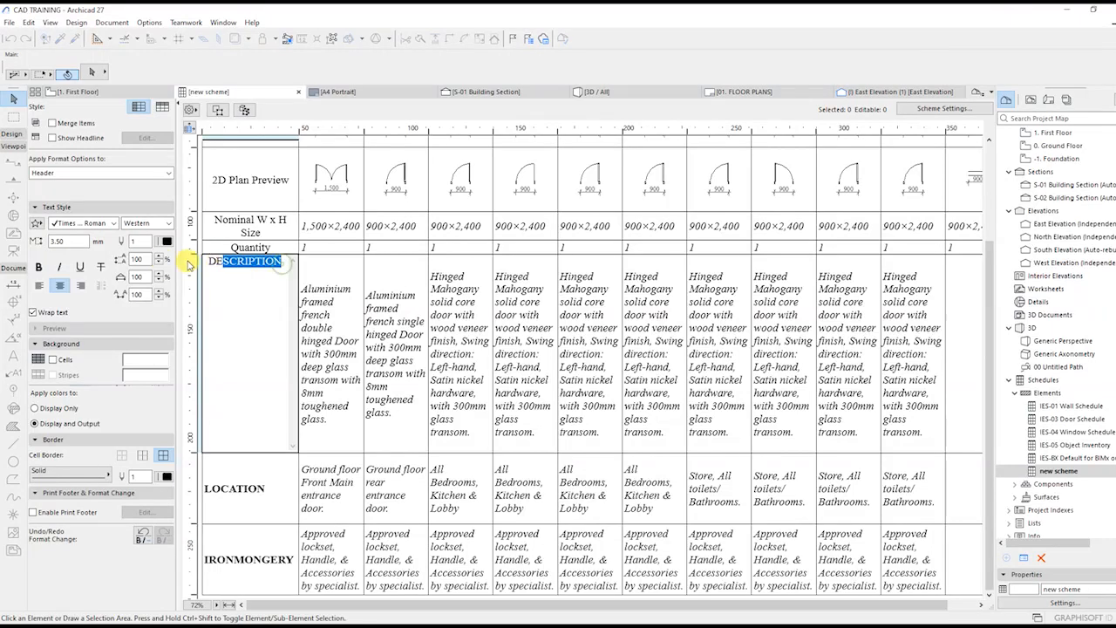
click(39, 268)
Rewrite the Quantity header in capitals as QUANTITY and make it bold
click(278, 250)
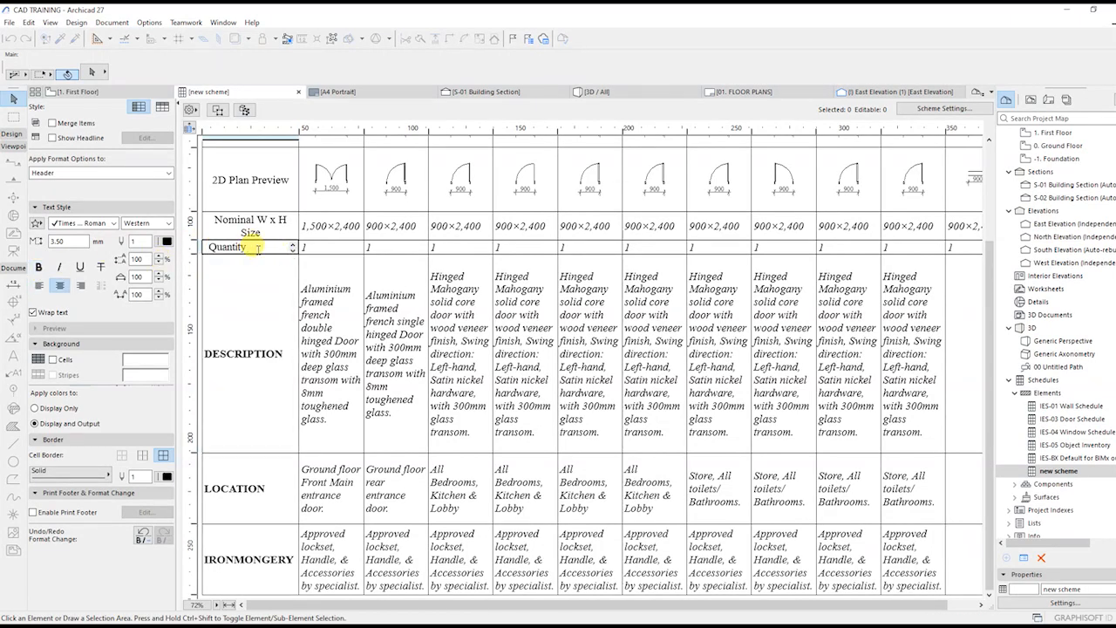
double_click(257, 248)
text(QUAN)
drag(269, 244, 128, 251)
click(38, 267)
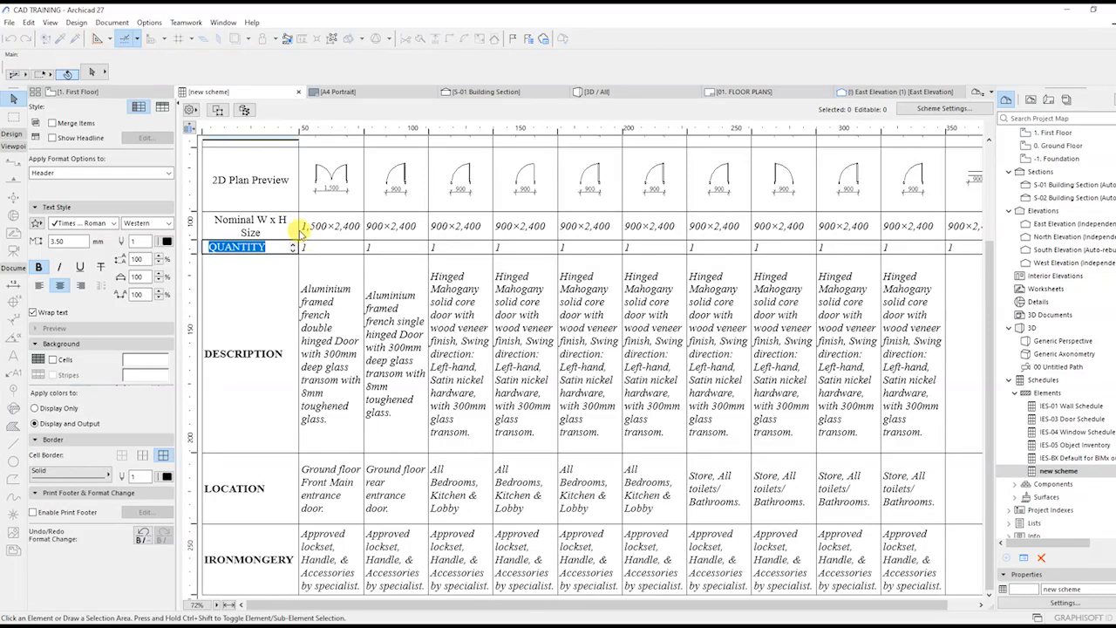
Shorten the Nominal W x H Size header to W x H Size and make it bold
click(264, 223)
double_click(235, 218)
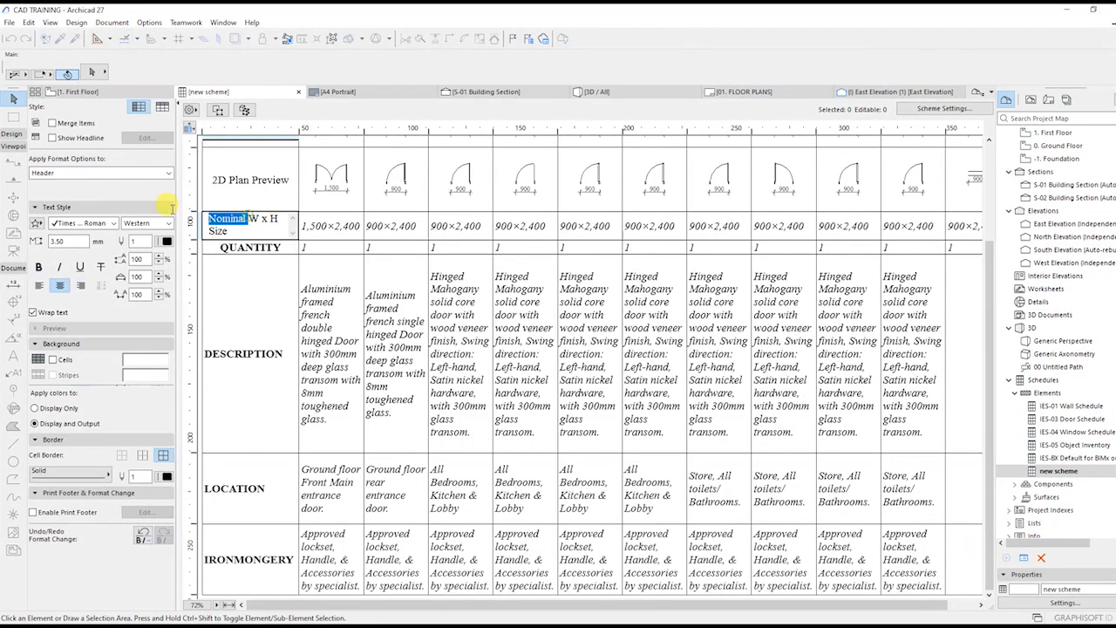
key(Delete)
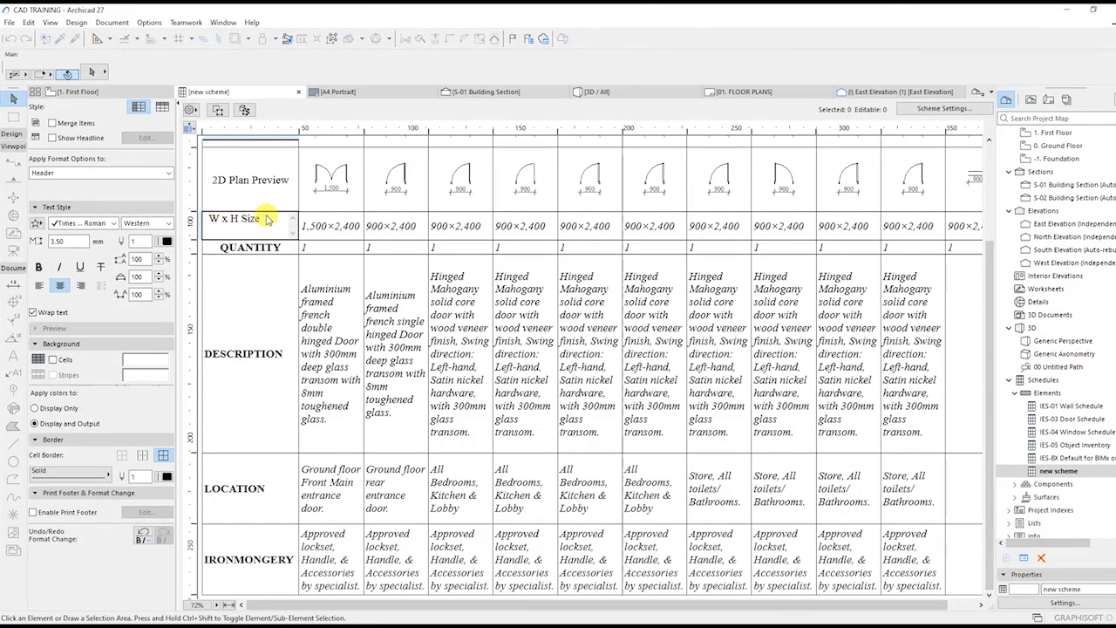
drag(264, 218, 207, 218)
click(38, 267)
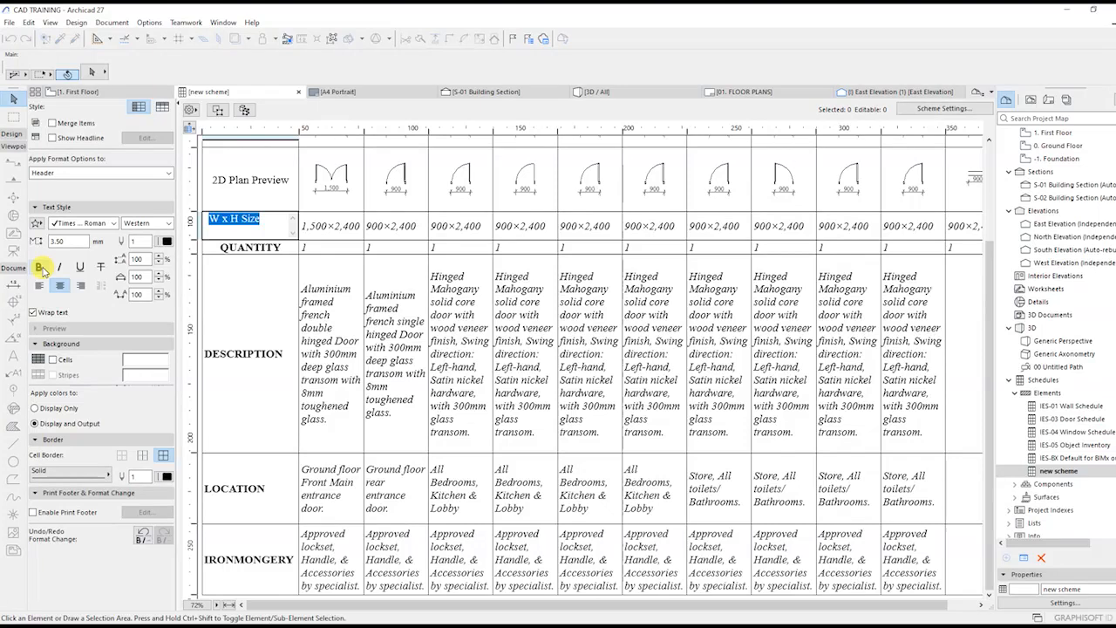
Make the 2D Plan Preview header bold
double_click(288, 176)
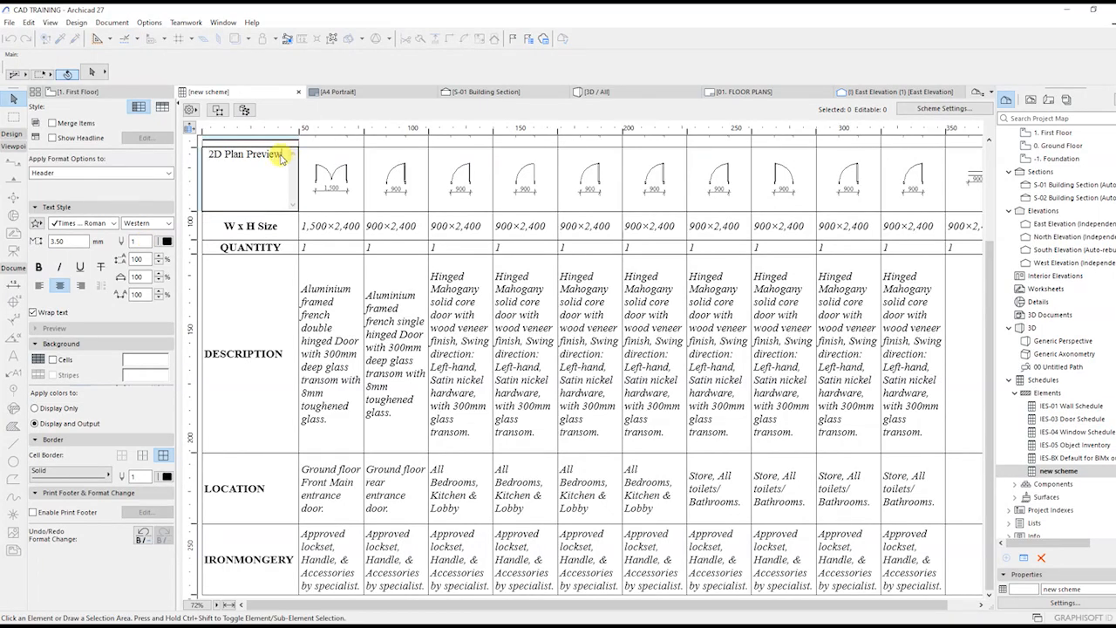
drag(282, 158, 207, 154)
click(38, 267)
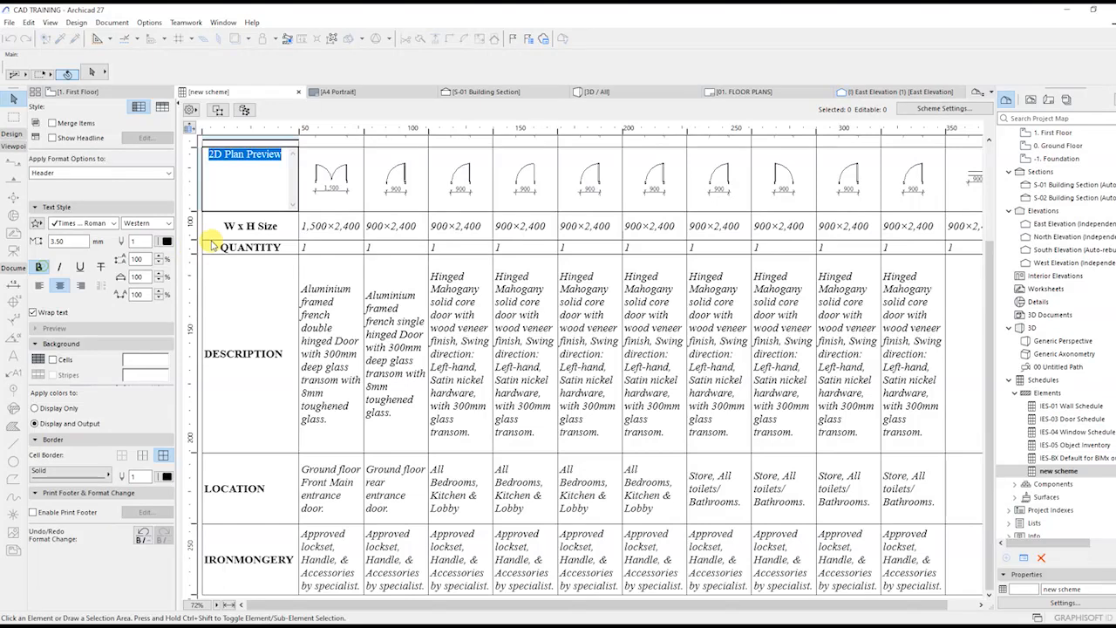
click(264, 193)
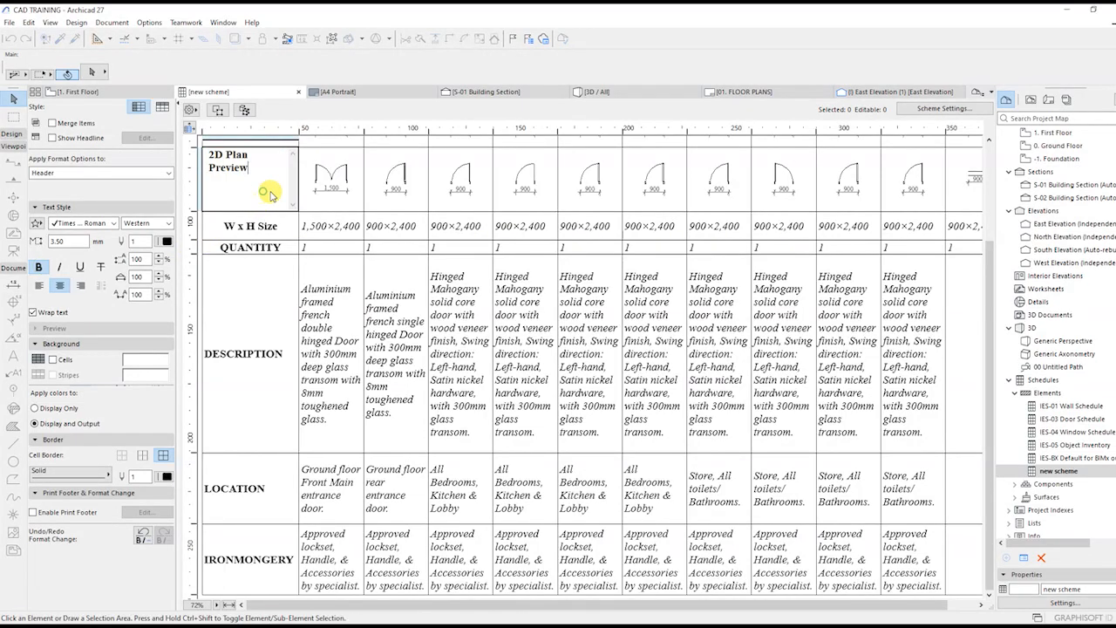
click(292, 225)
Make the 3D Front View header bold and left-aligned
scroll(267, 190, up, 3)
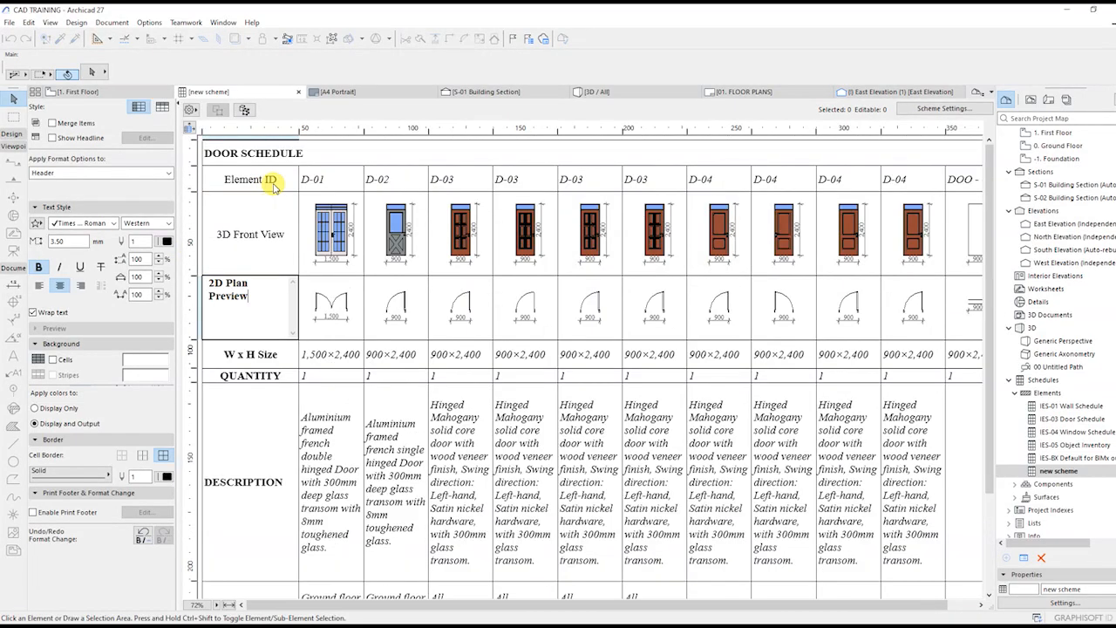
click(275, 228)
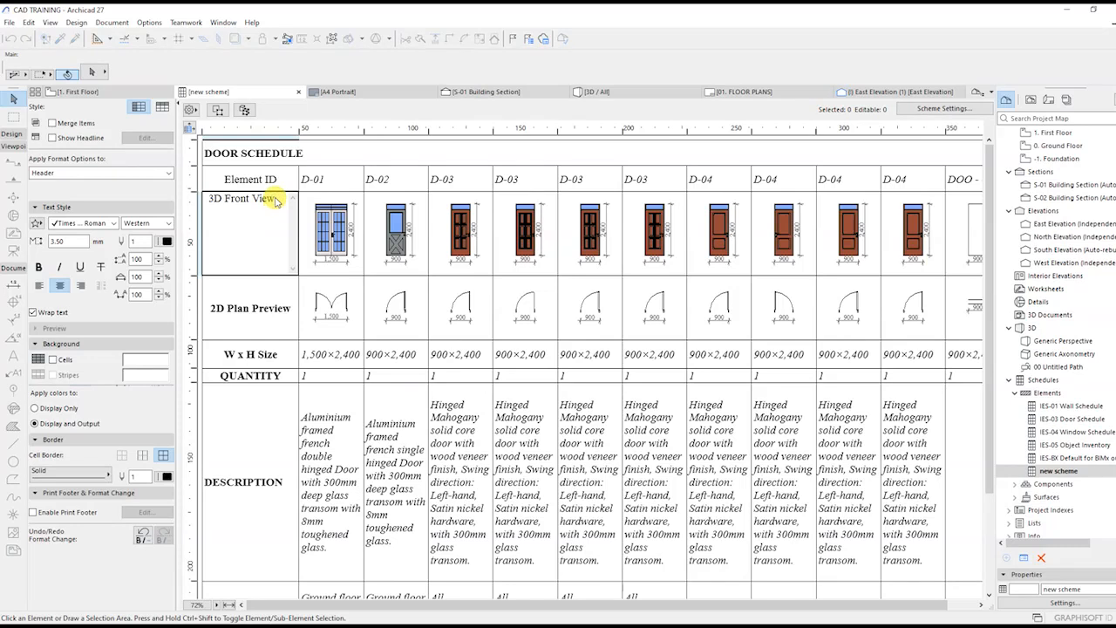
drag(275, 200, 209, 198)
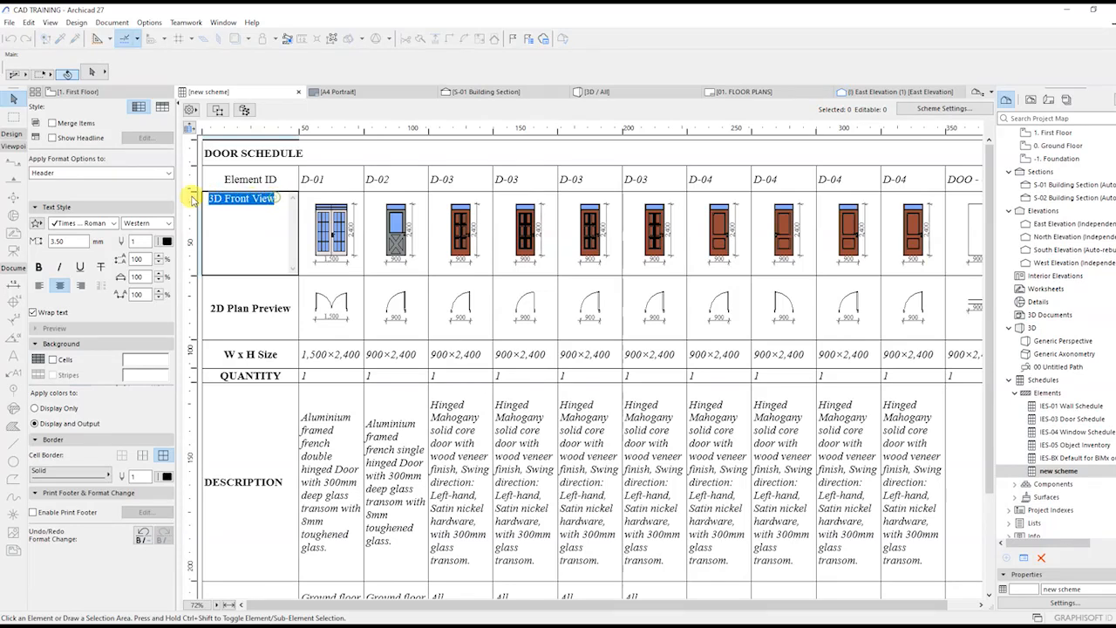
click(38, 289)
Left-align the 2D Plan Preview and W x H Size headers
click(276, 312)
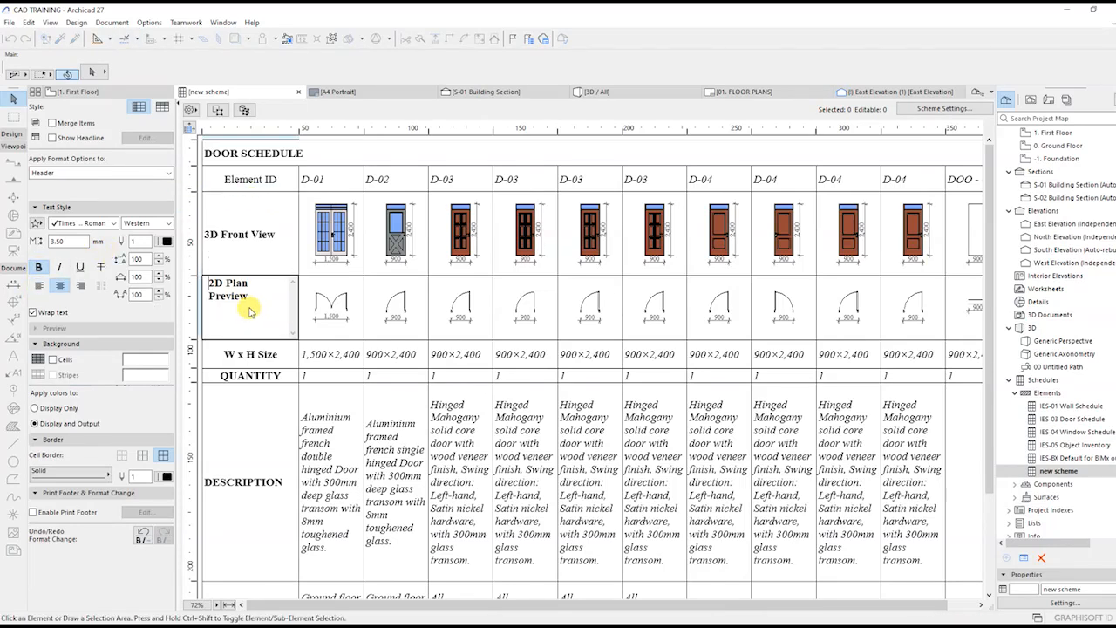
drag(250, 302, 171, 255)
click(38, 288)
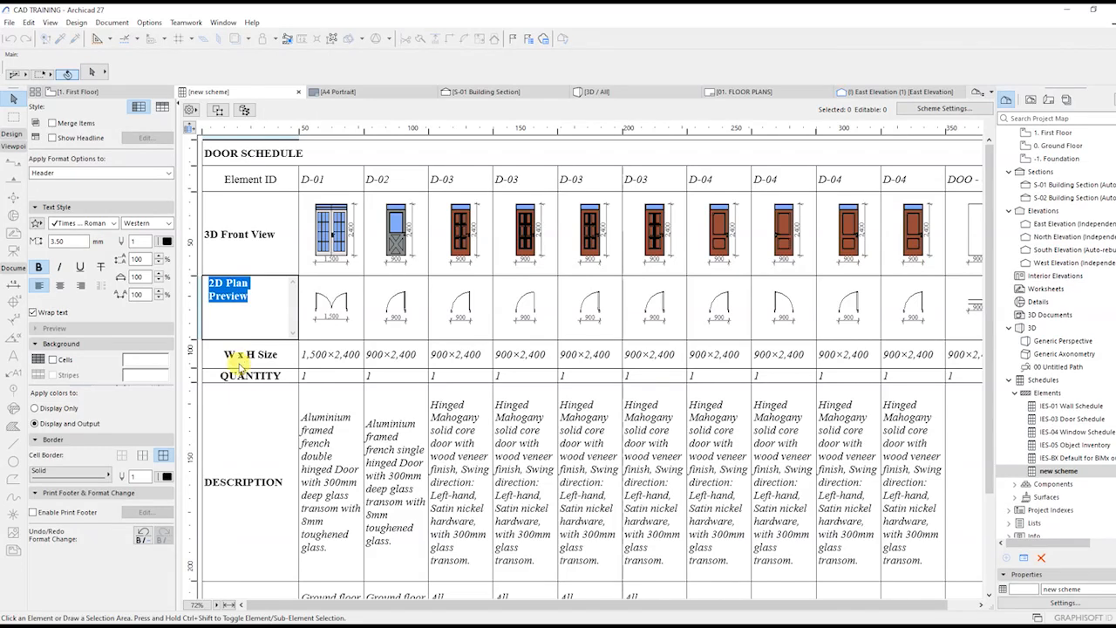
click(260, 358)
drag(262, 346, 202, 347)
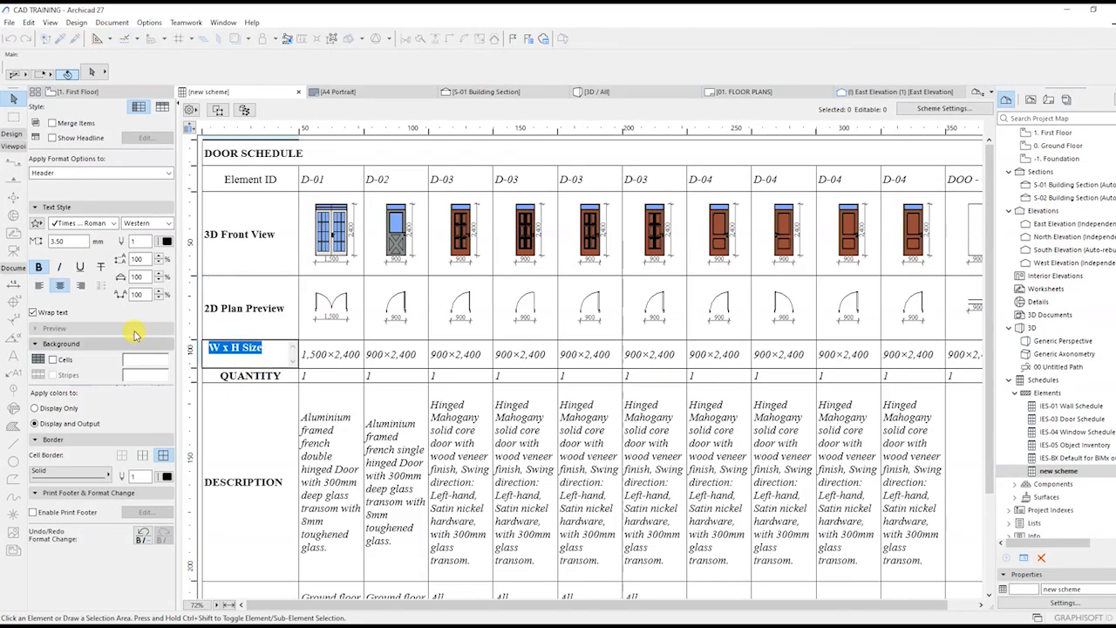
click(39, 286)
Rename the Element ID header as DOOR MARKER and make it bold and left-aligned
click(276, 182)
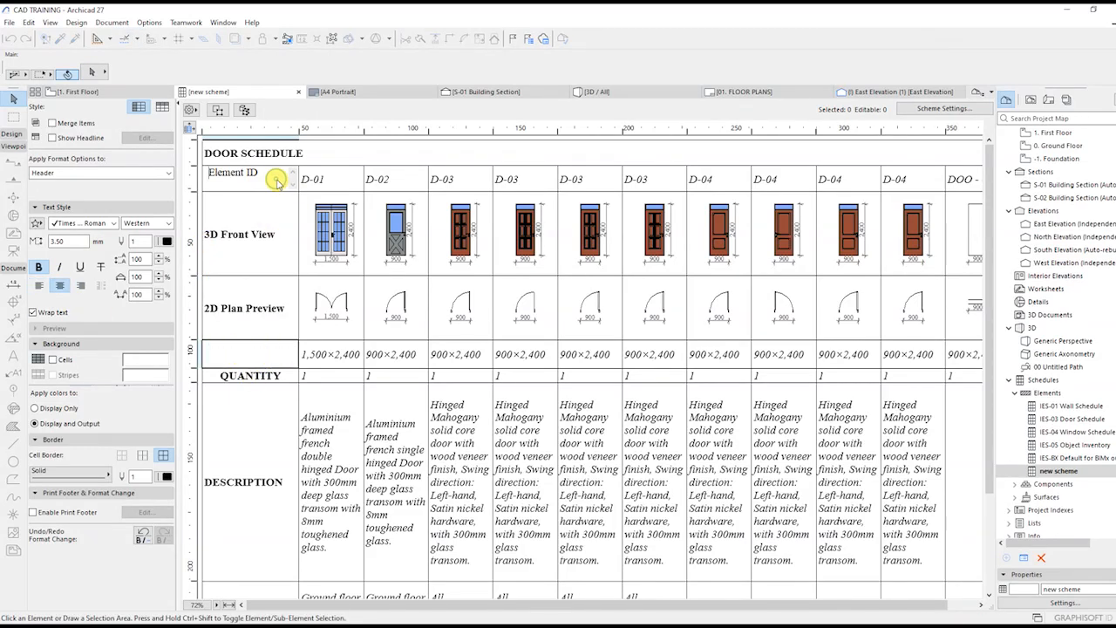
drag(276, 174, 207, 173)
text(DOOR)
text( MARKER)
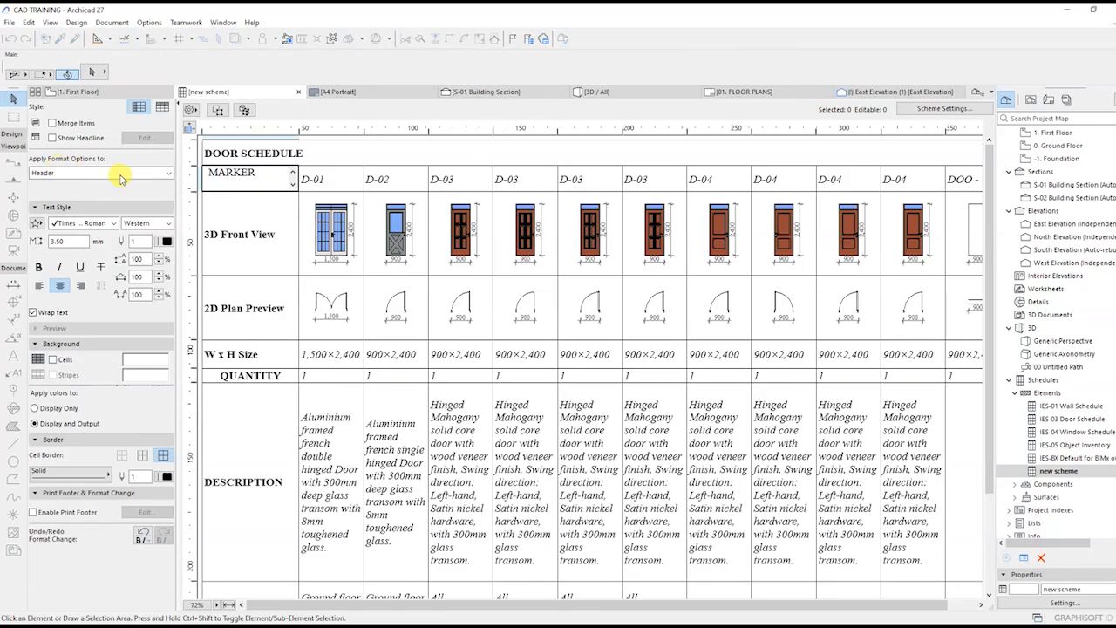
key(ctrl+a)
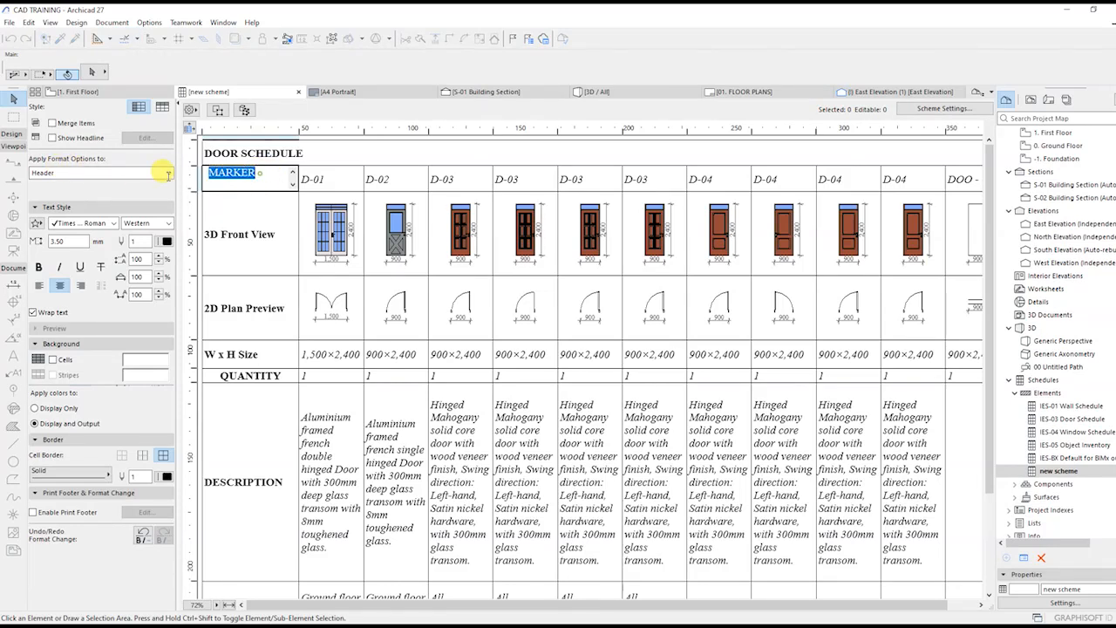
click(39, 267)
click(40, 287)
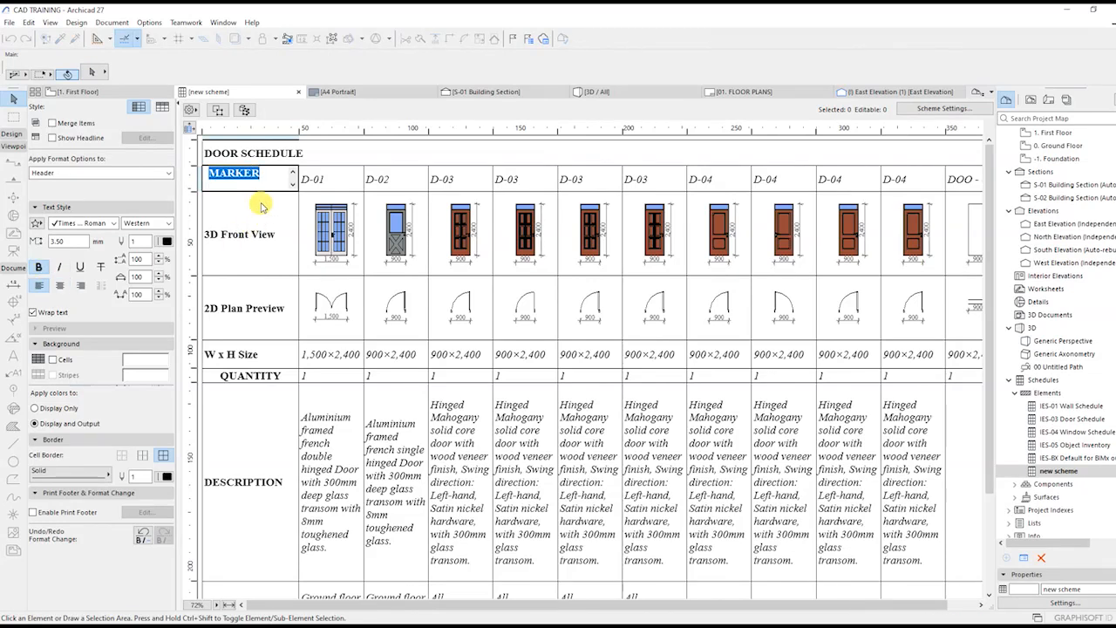
click(287, 312)
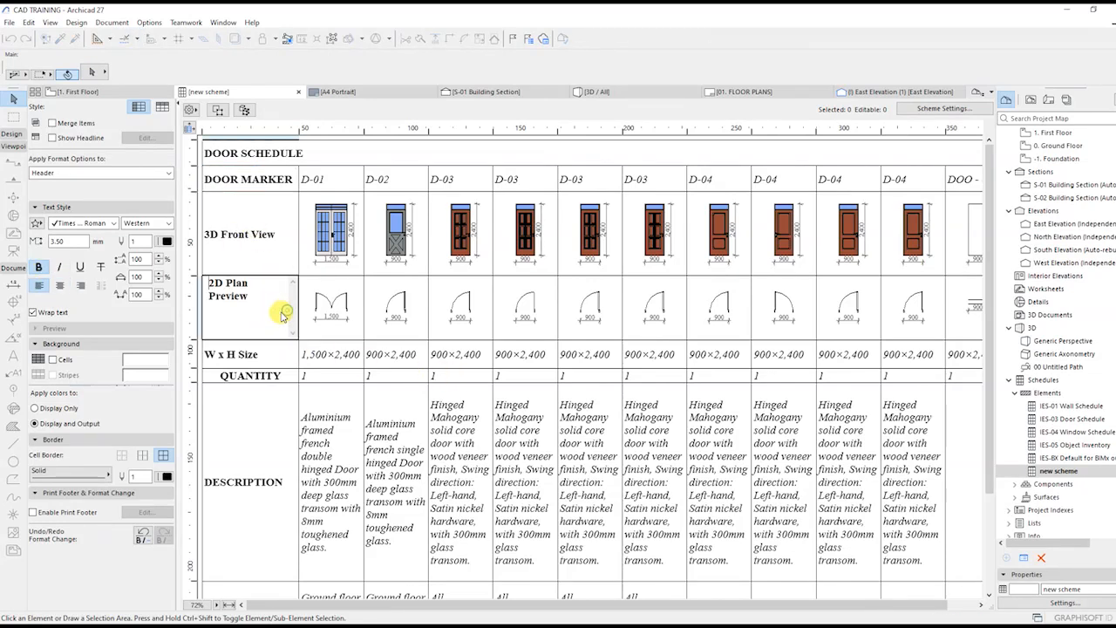
Turn on Merge Items for the schedule so that identical doors share one column
drag(248, 305, 229, 284)
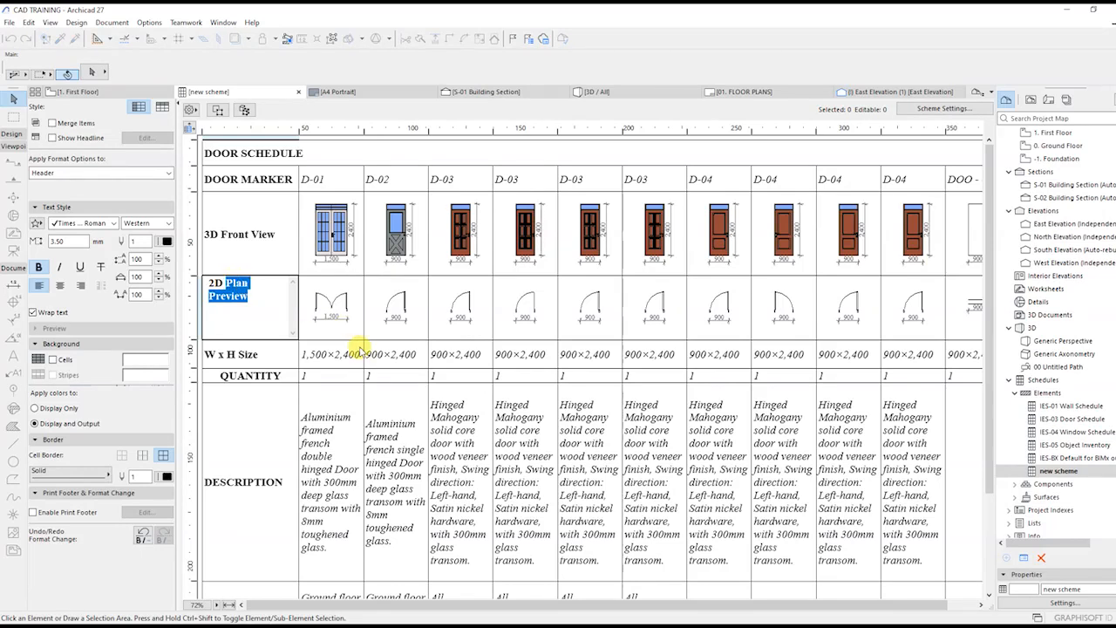
click(397, 310)
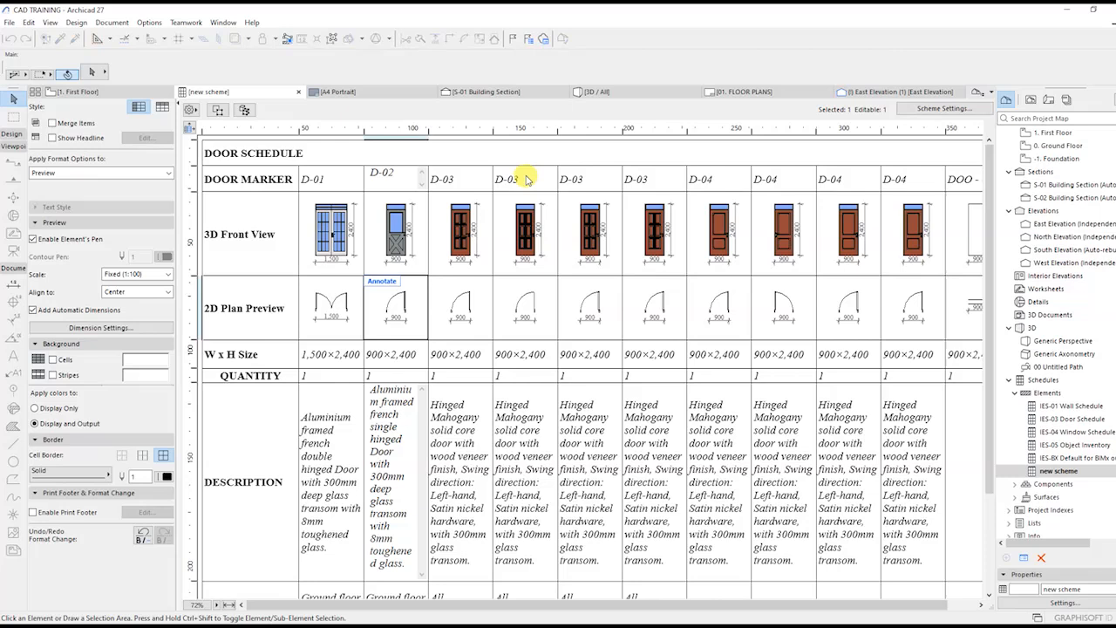
click(54, 124)
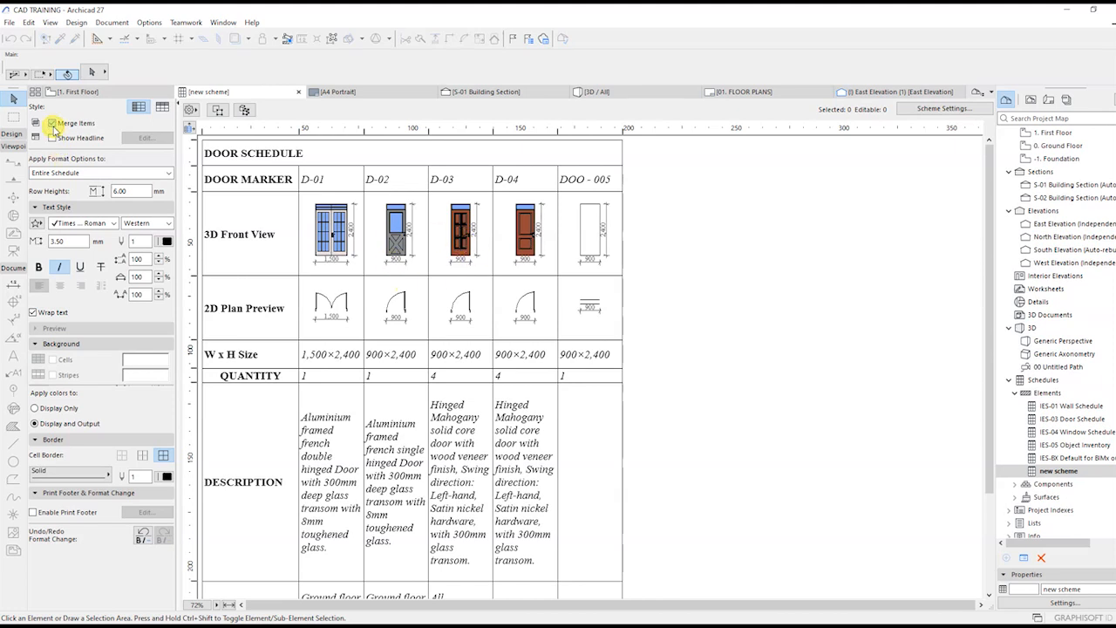
click(51, 124)
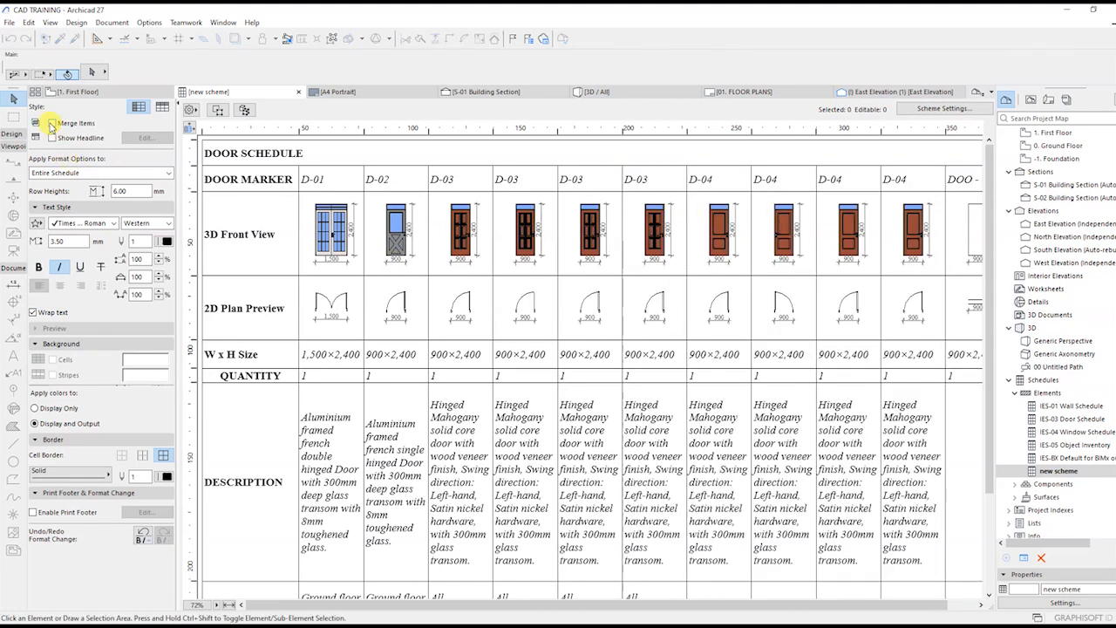
click(51, 123)
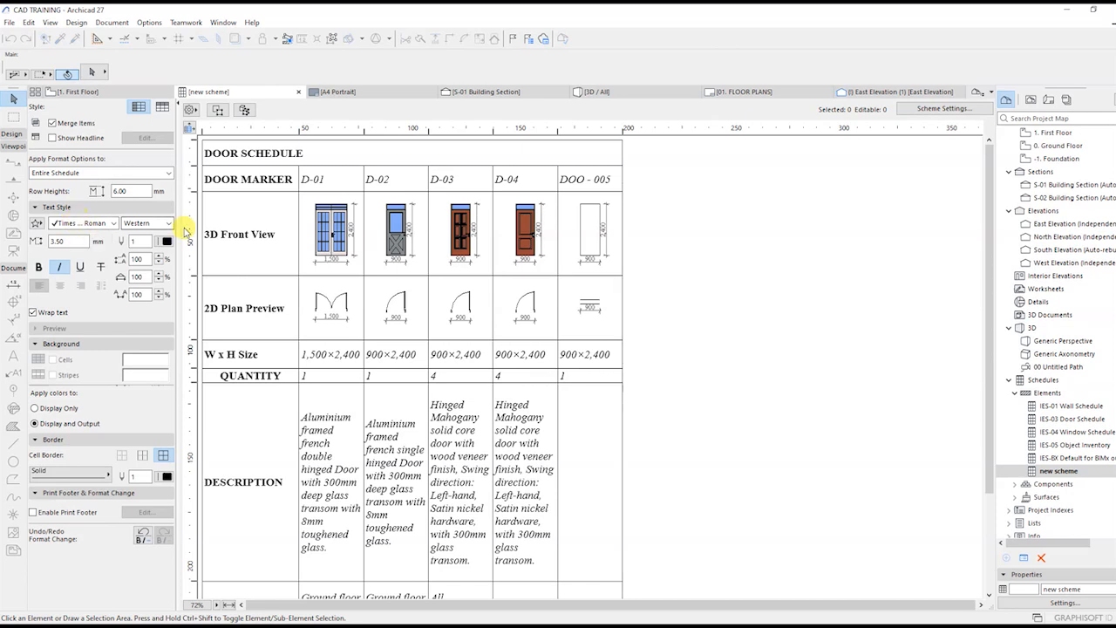
Copy the full marker text DOO - 005 from the last door column of the schedule
click(568, 184)
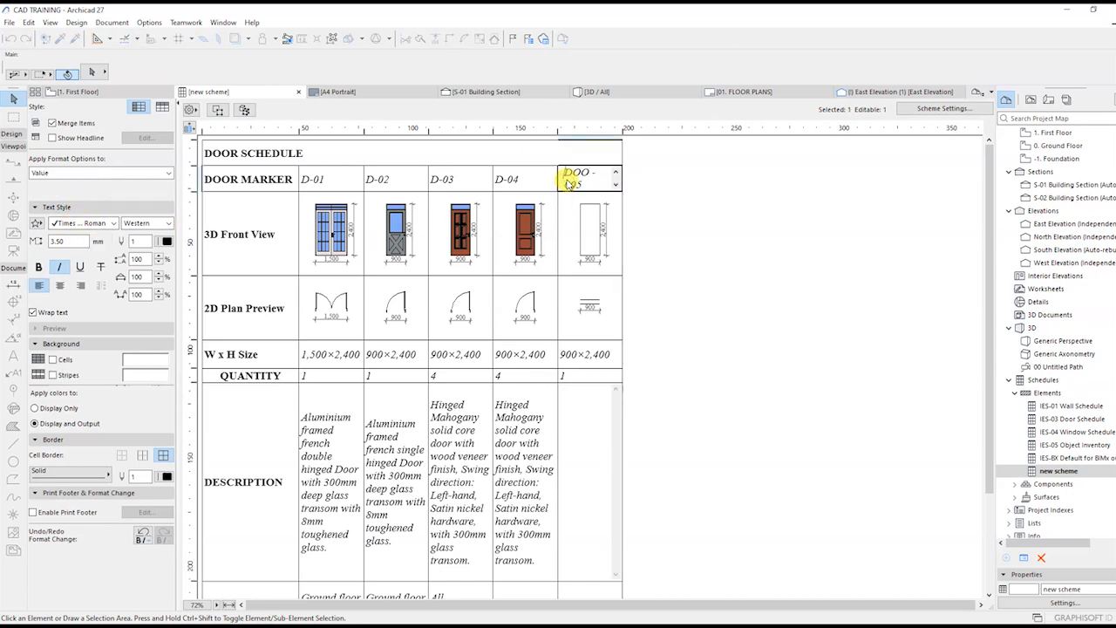
double_click(572, 183)
key(ctrl+c)
click(710, 286)
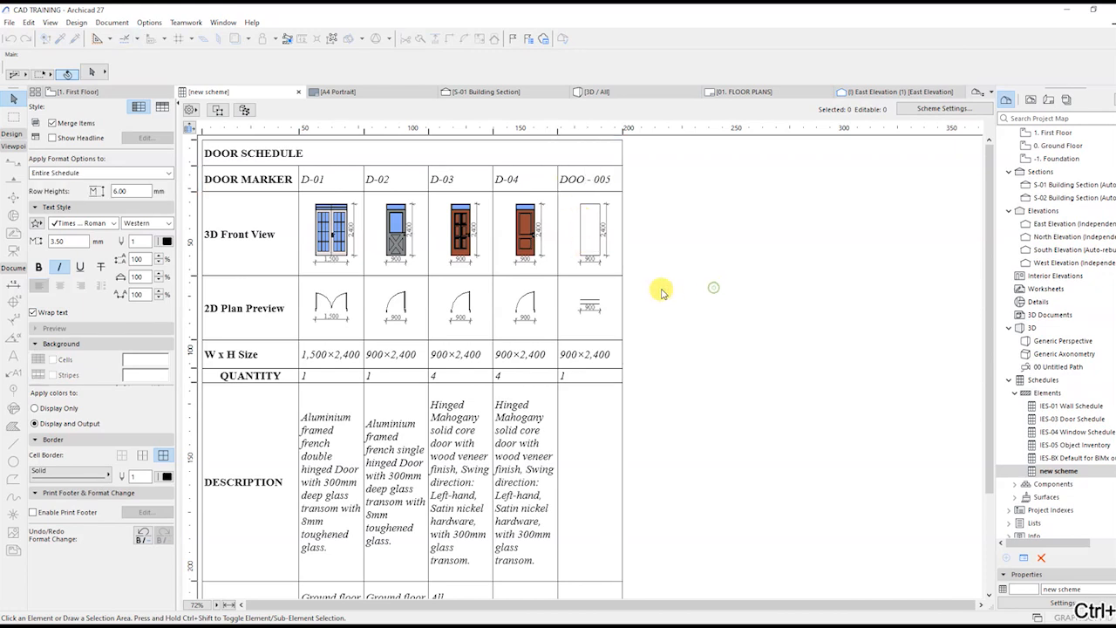
click(585, 185)
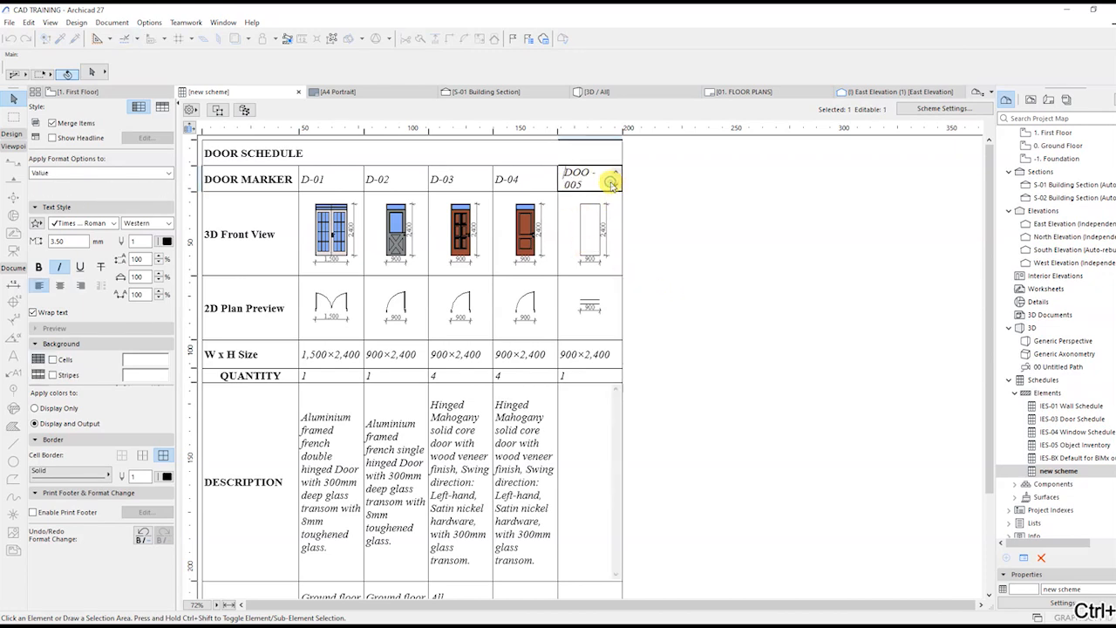
double_click(575, 174)
key(ctrl+a)
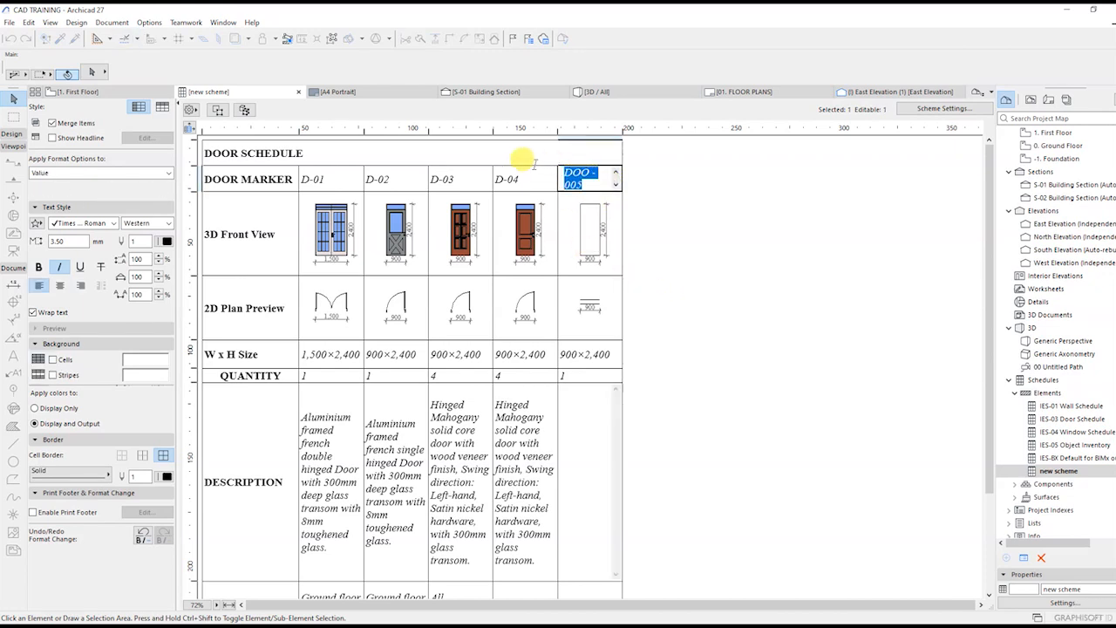
right_click(577, 183)
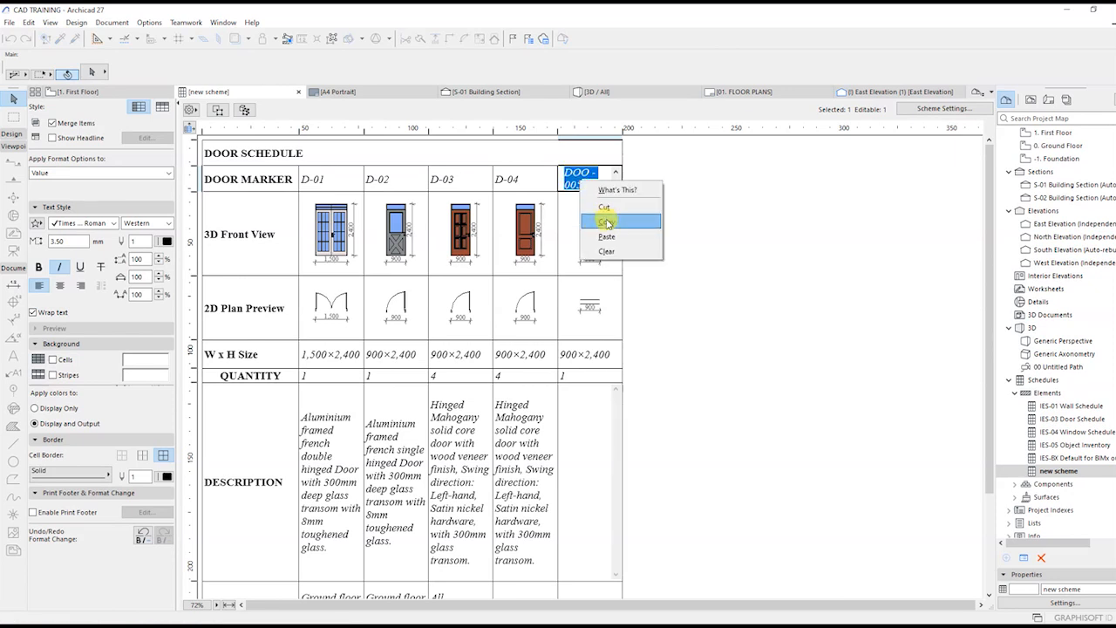
click(600, 216)
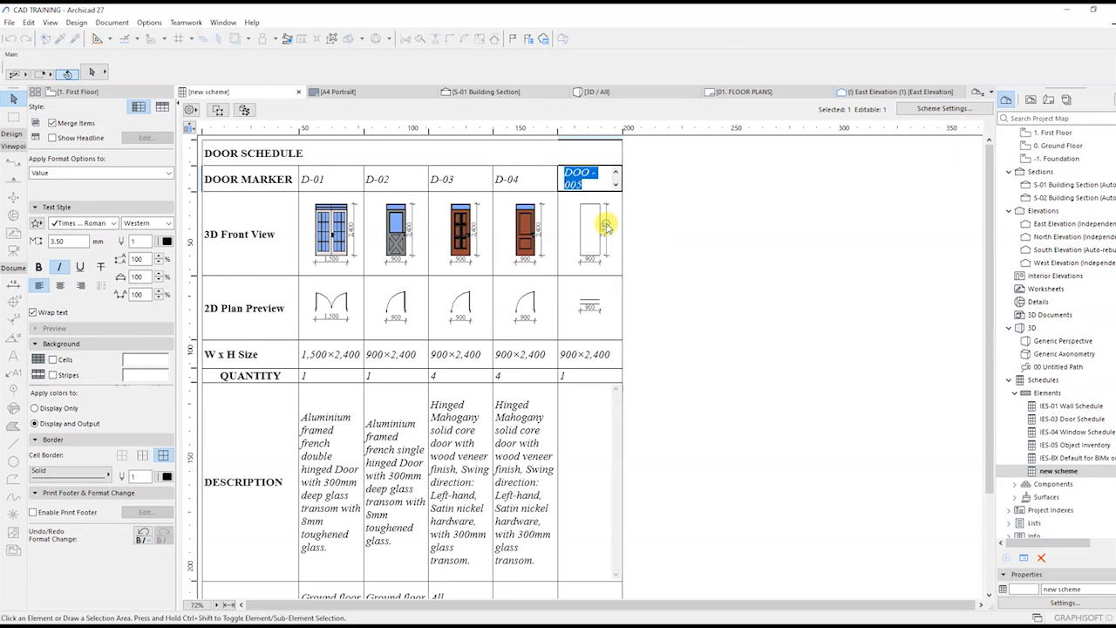
Open the scheme settings of the door schedule and select its Element Type is Door criterion
click(948, 109)
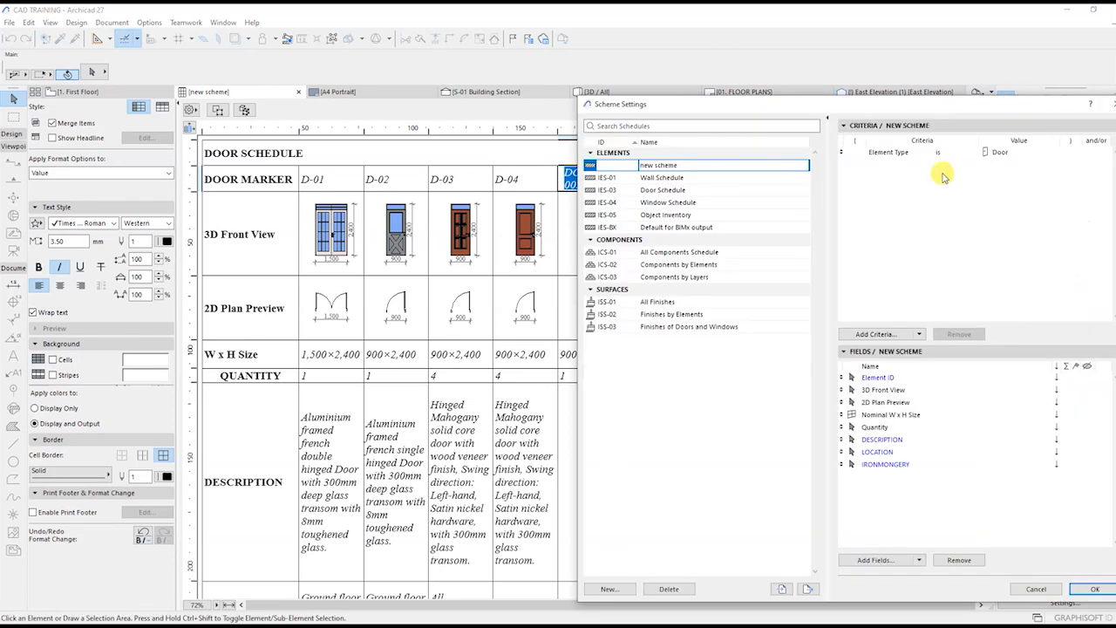
click(1032, 155)
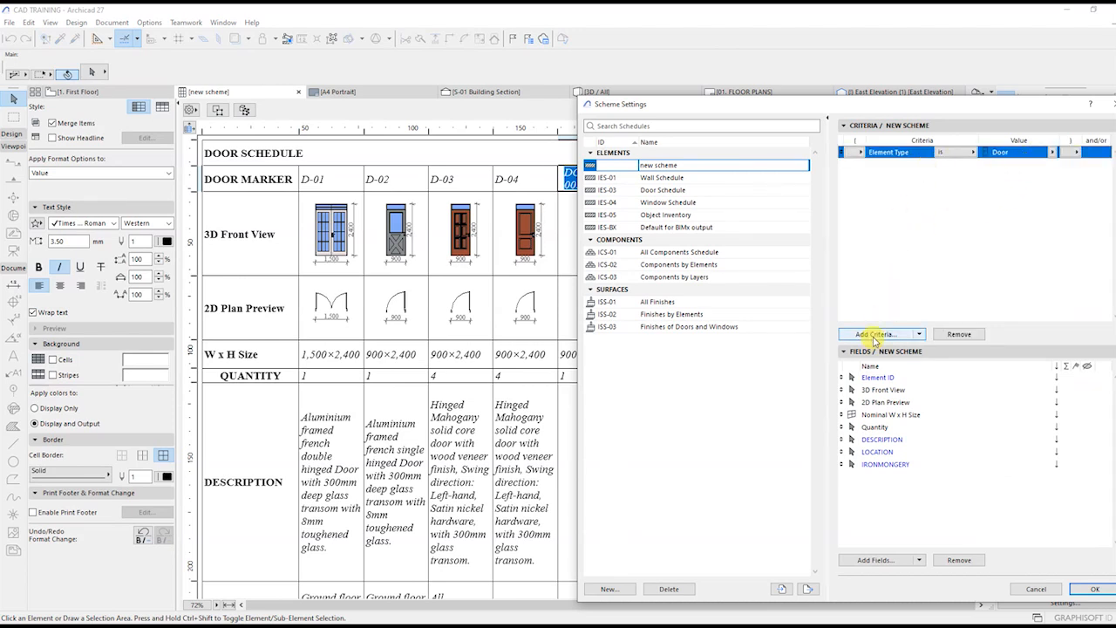
click(875, 336)
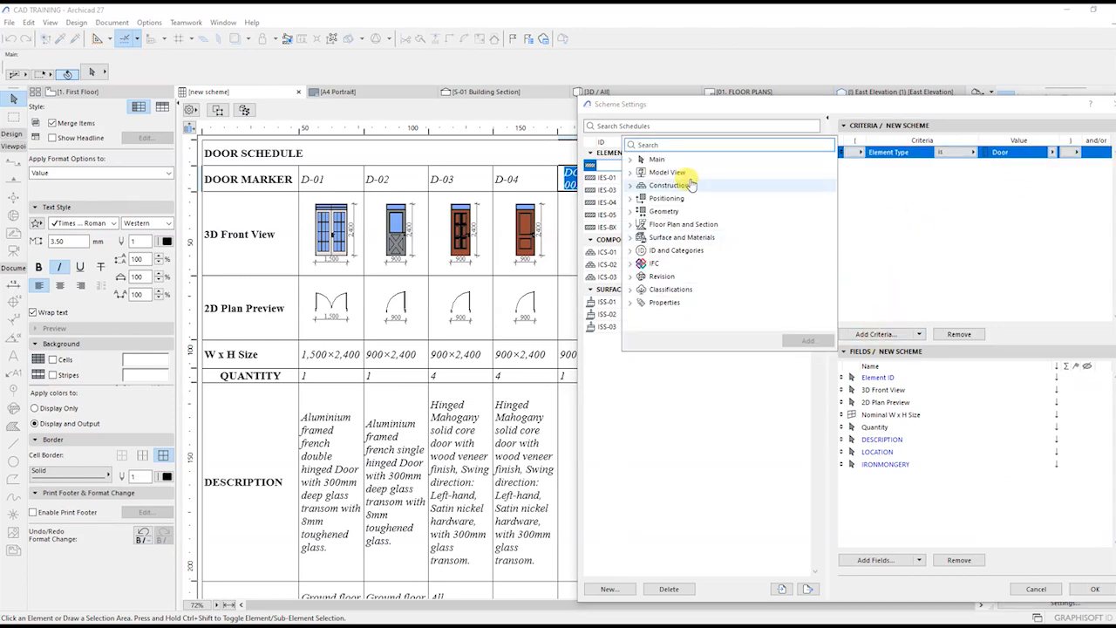
click(629, 160)
click(673, 172)
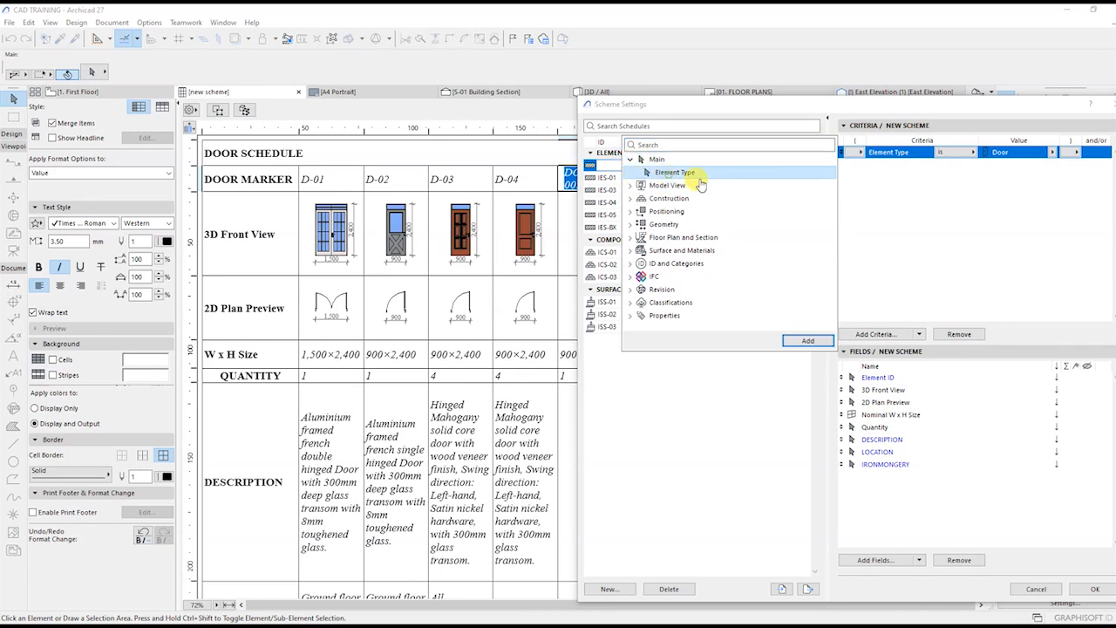
click(809, 341)
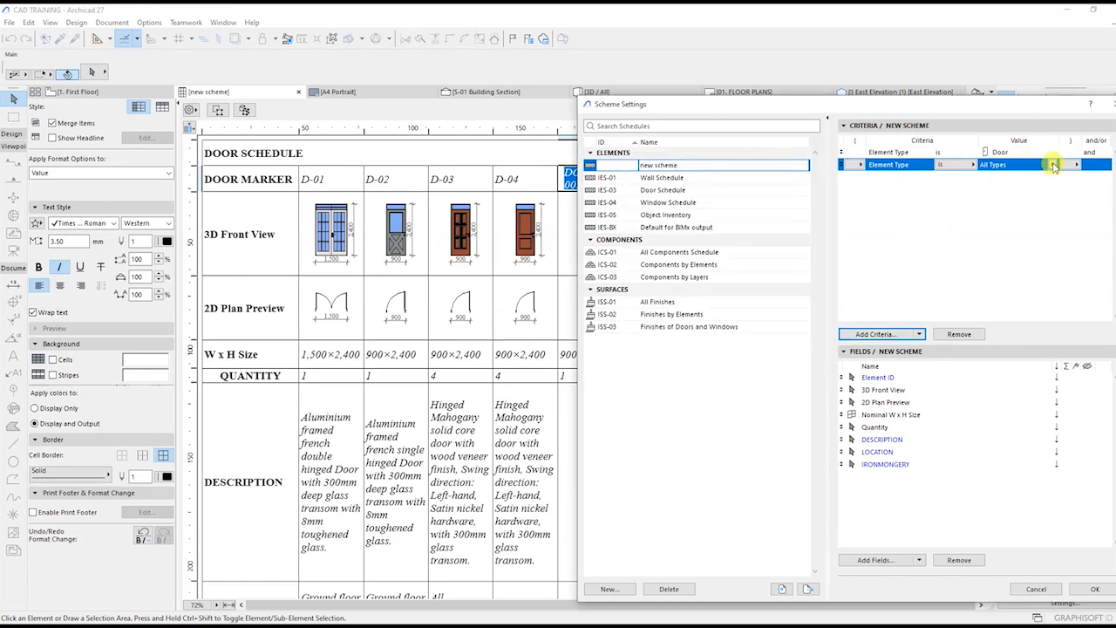
click(1053, 164)
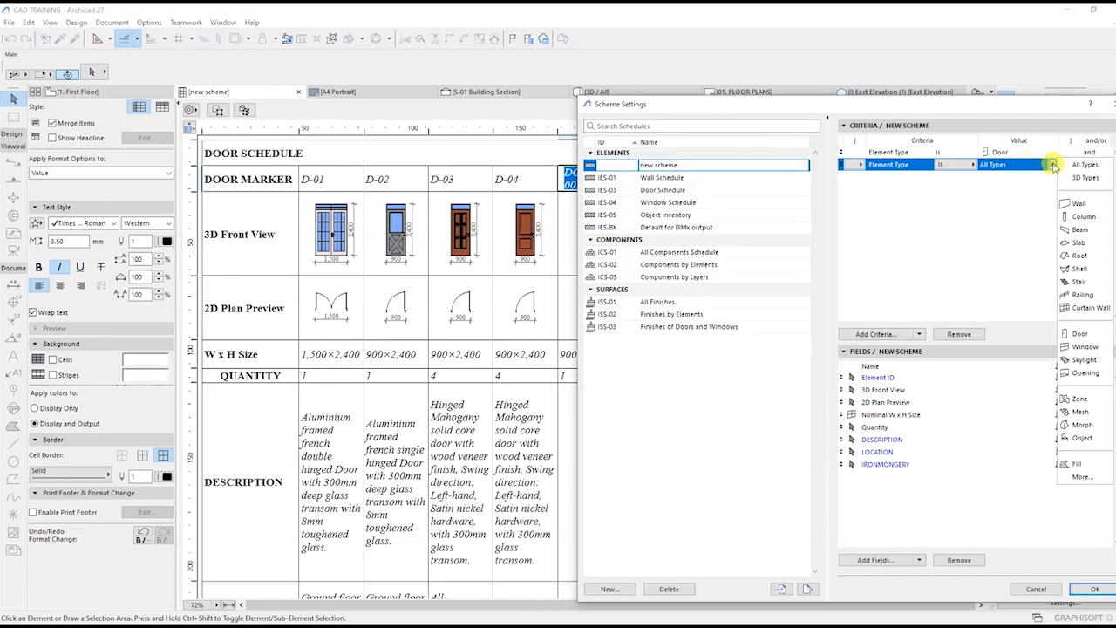
click(917, 171)
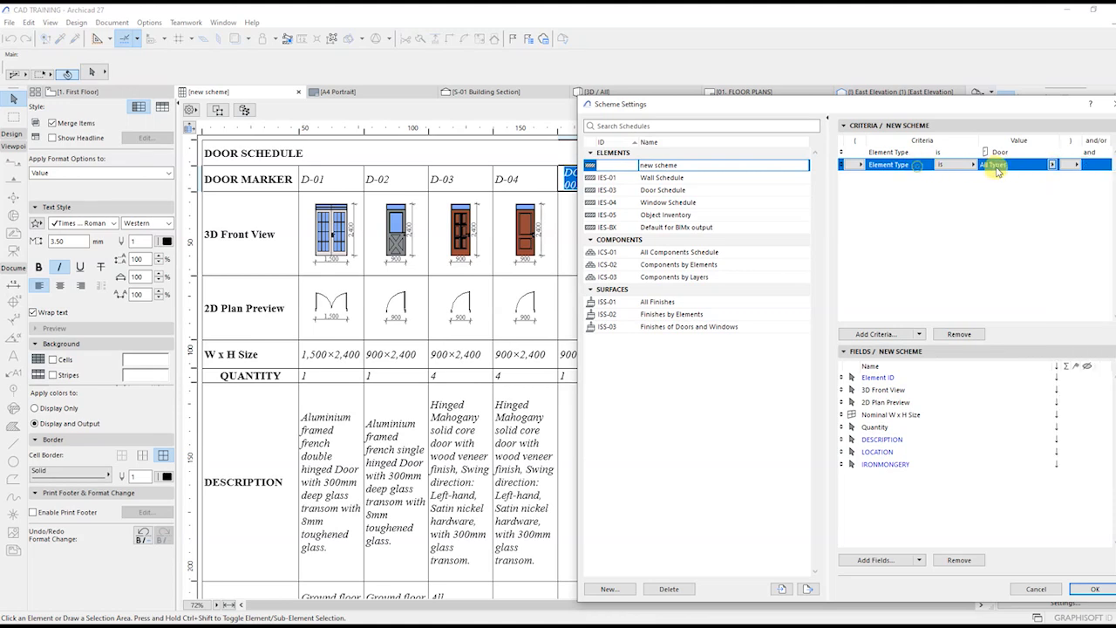
click(1052, 166)
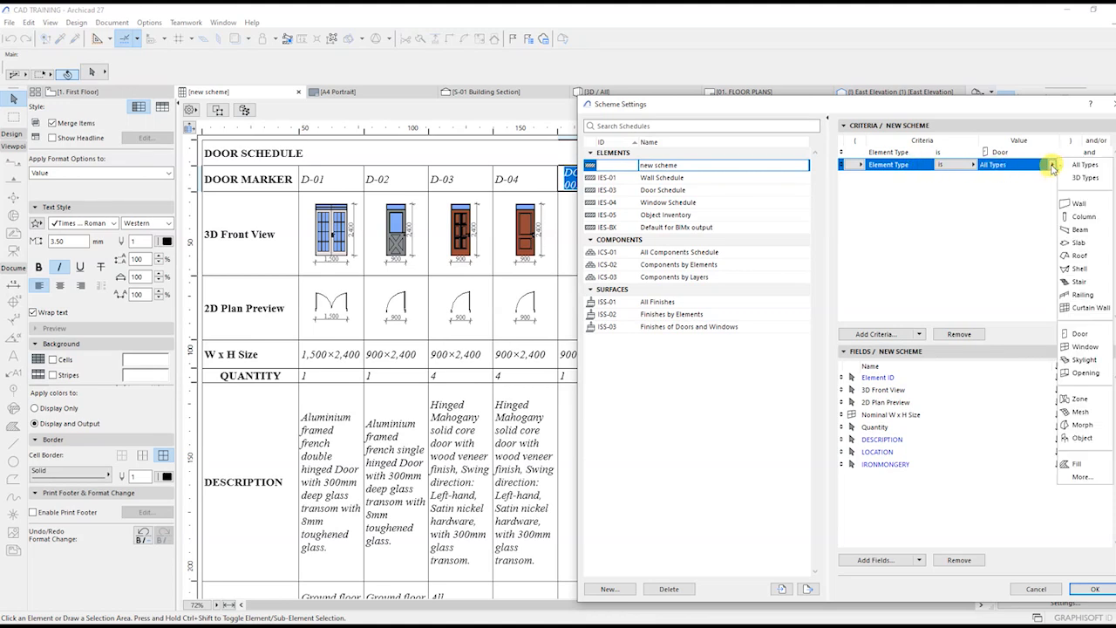
click(1079, 478)
scroll(981, 576, down, 1)
scroll(980, 575, down, 7)
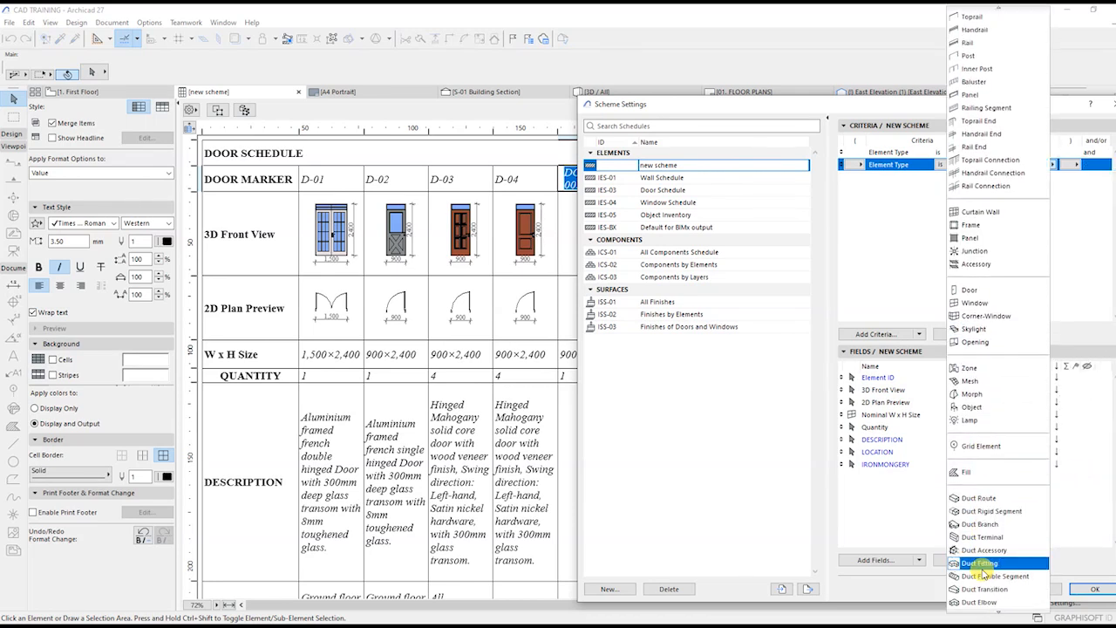
scroll(984, 571, down, 4)
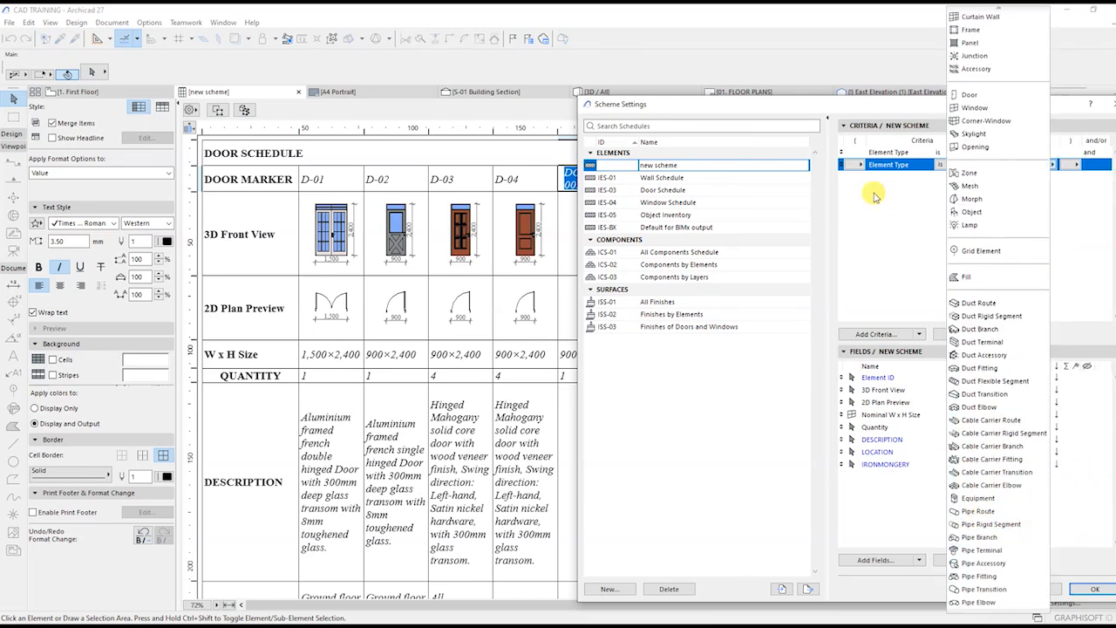
click(895, 234)
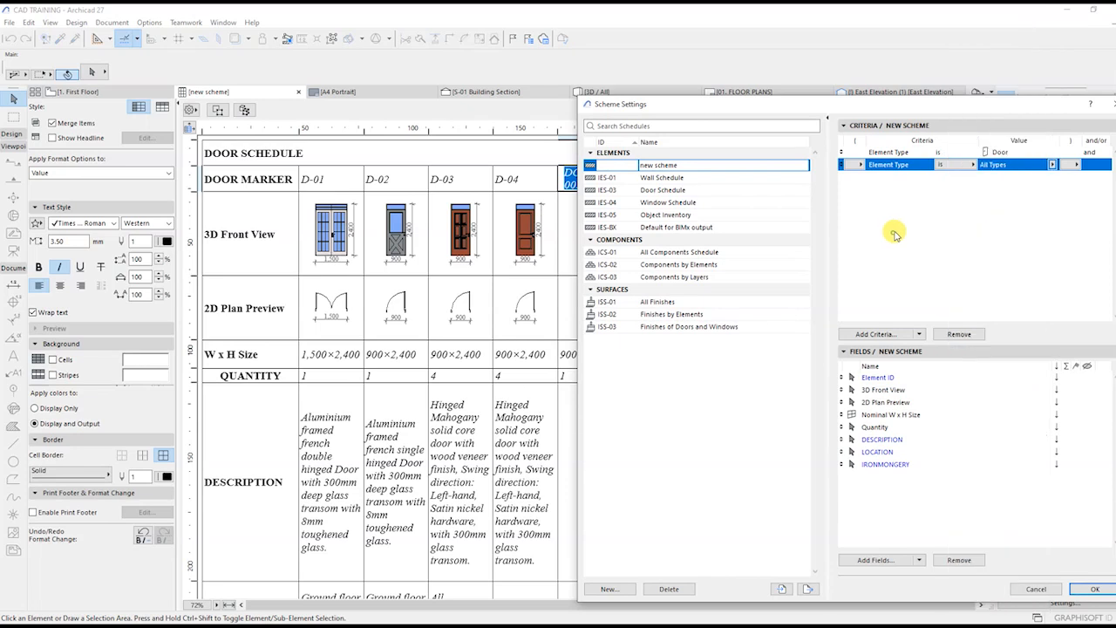
click(959, 337)
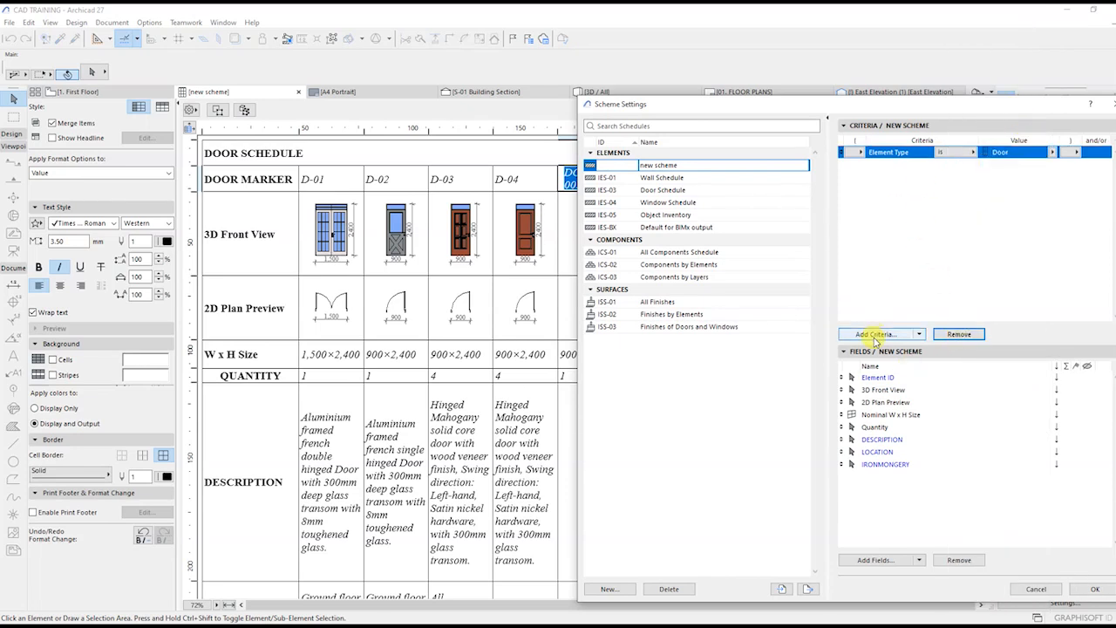
Add an Element ID criterion from the ID and Categories group to the door schedule scheme
click(874, 337)
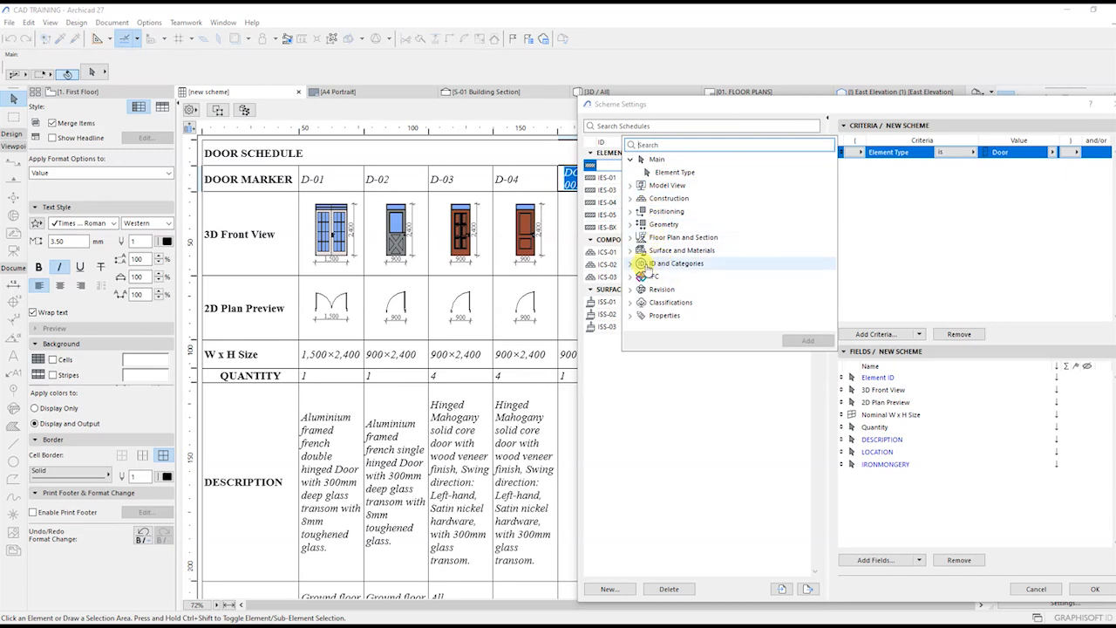
click(630, 264)
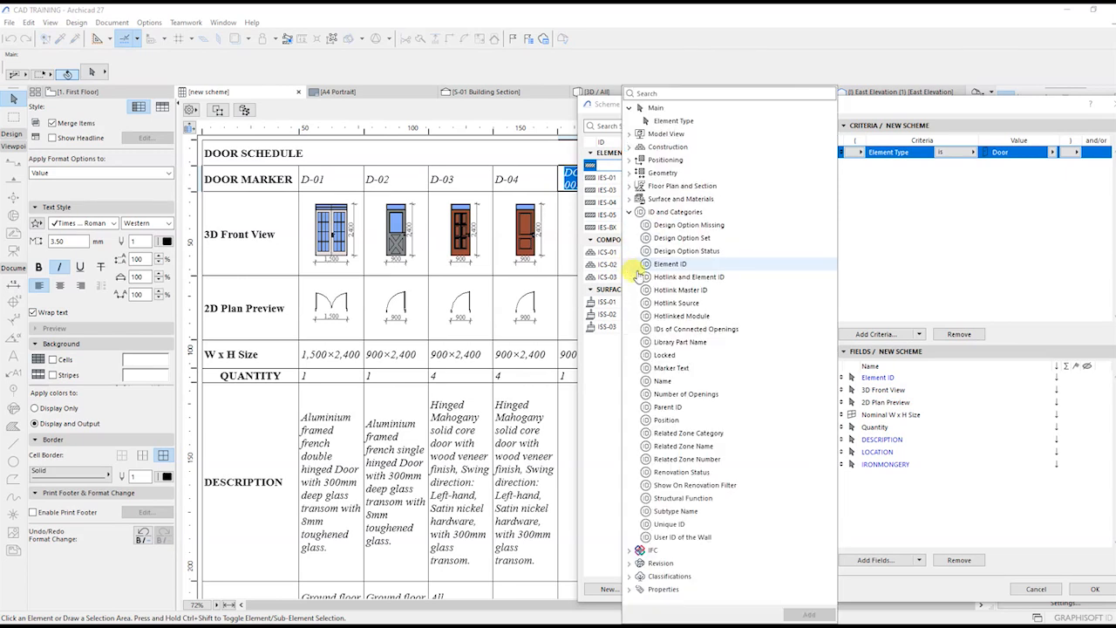
click(683, 269)
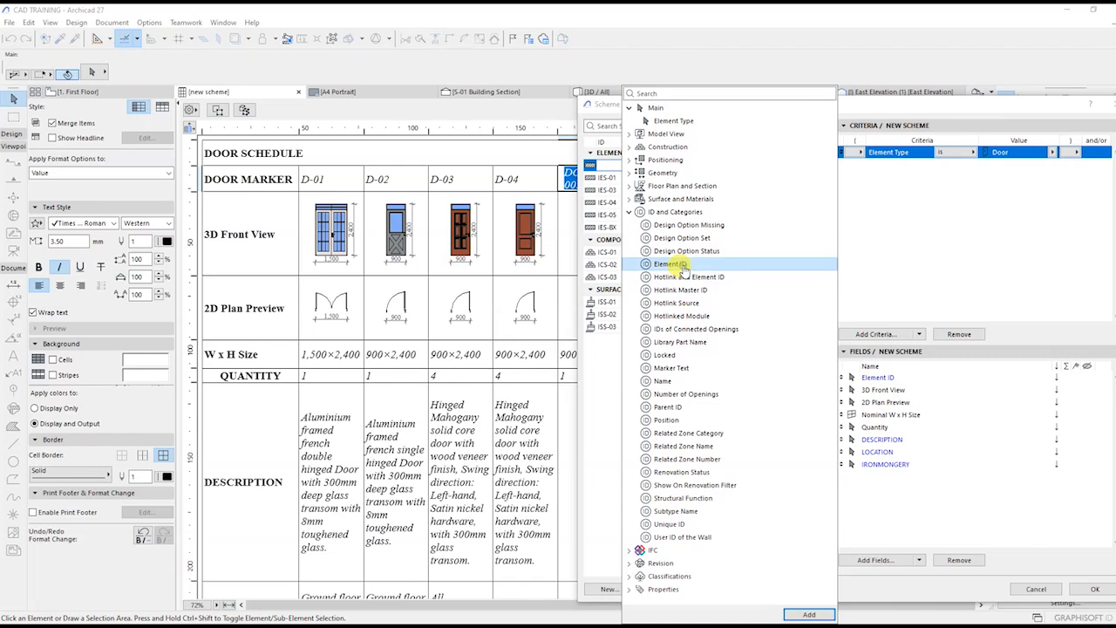
click(809, 615)
click(985, 216)
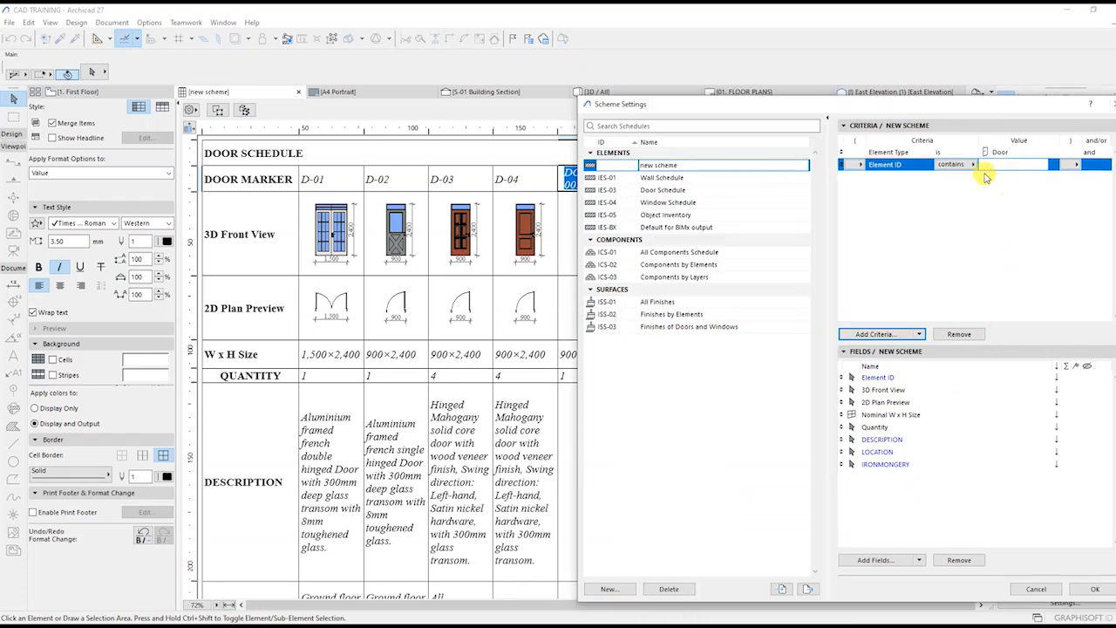
Set the Element ID criterion to is not DOO - 005 and apply the scheme settings
click(973, 165)
click(1008, 175)
click(1008, 165)
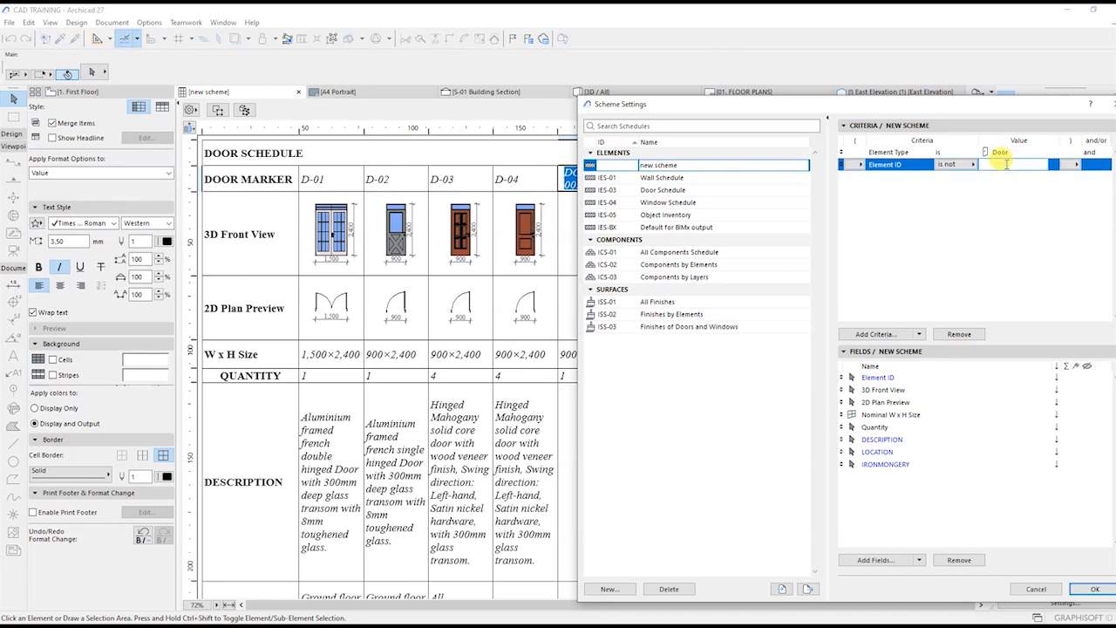
text(DOO - 005)
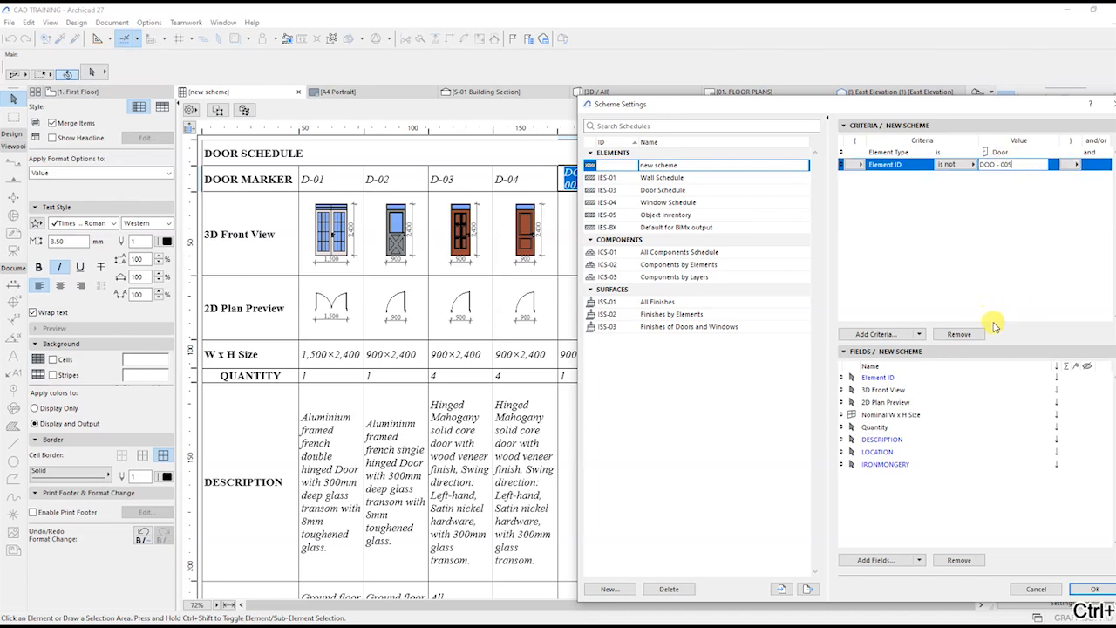
click(1093, 591)
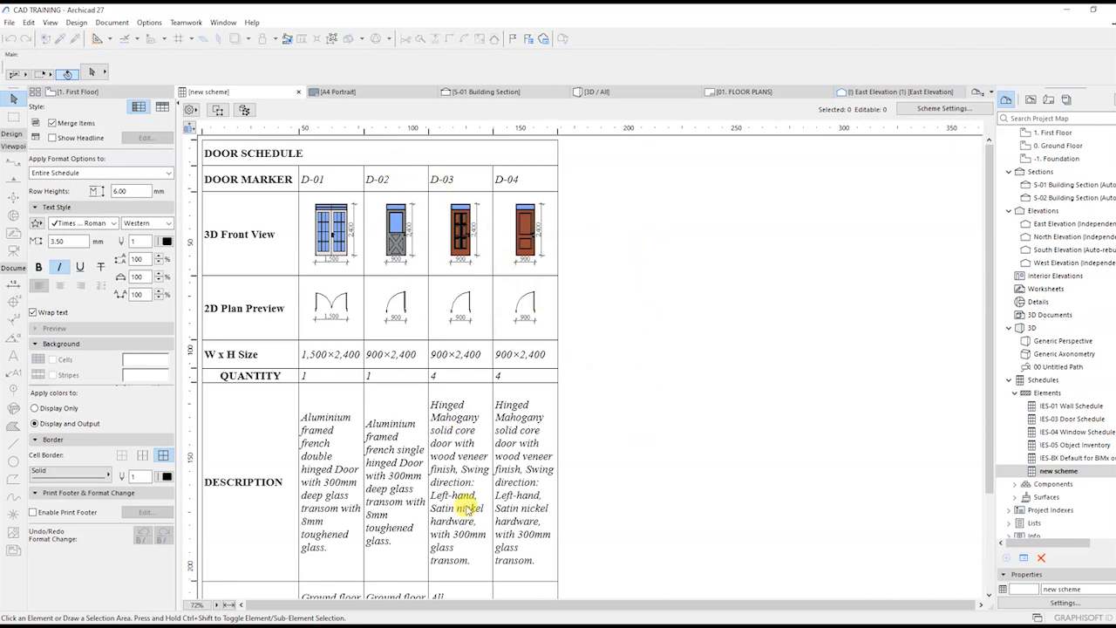
Widen the four door columns D-01 to D-04 of the schedule
scroll(460, 510, down, 3)
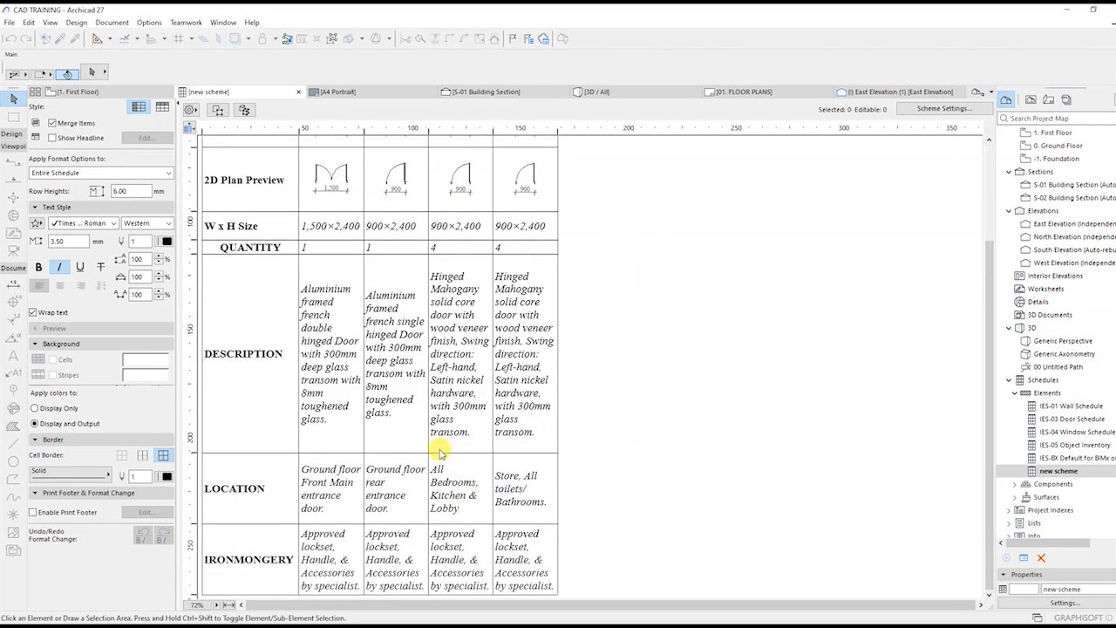
scroll(436, 149, up, 3)
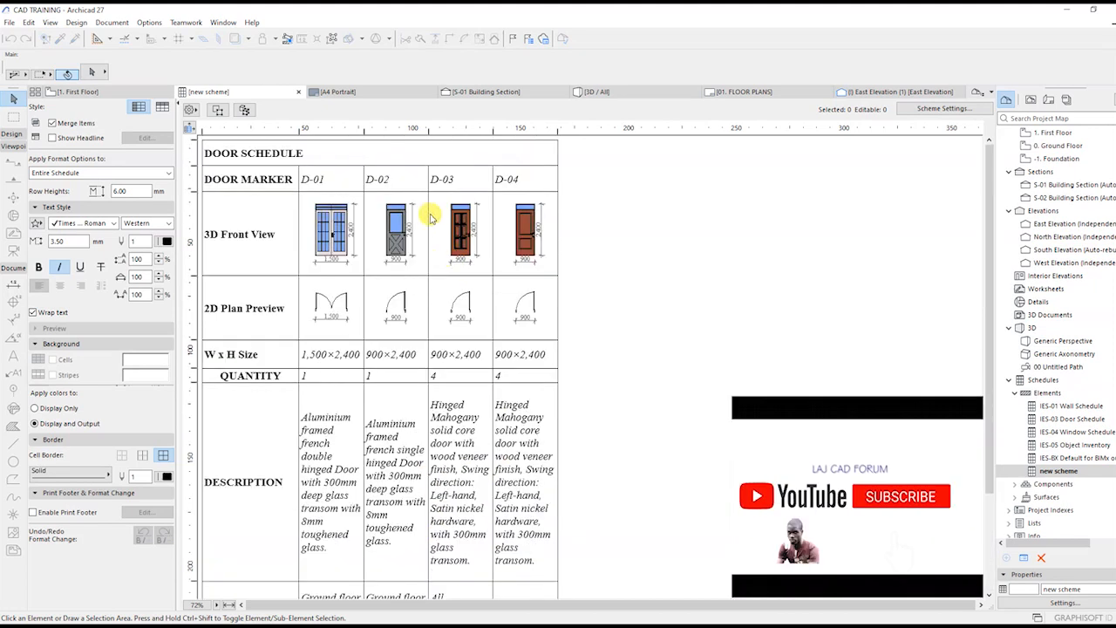
drag(361, 128, 382, 129)
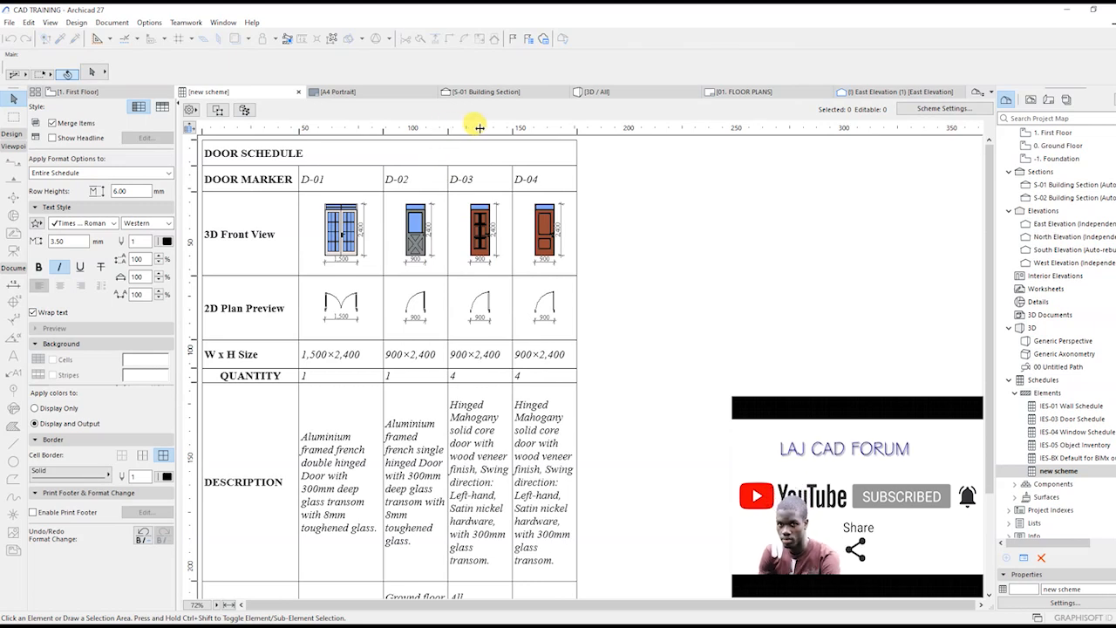
drag(448, 128, 465, 128)
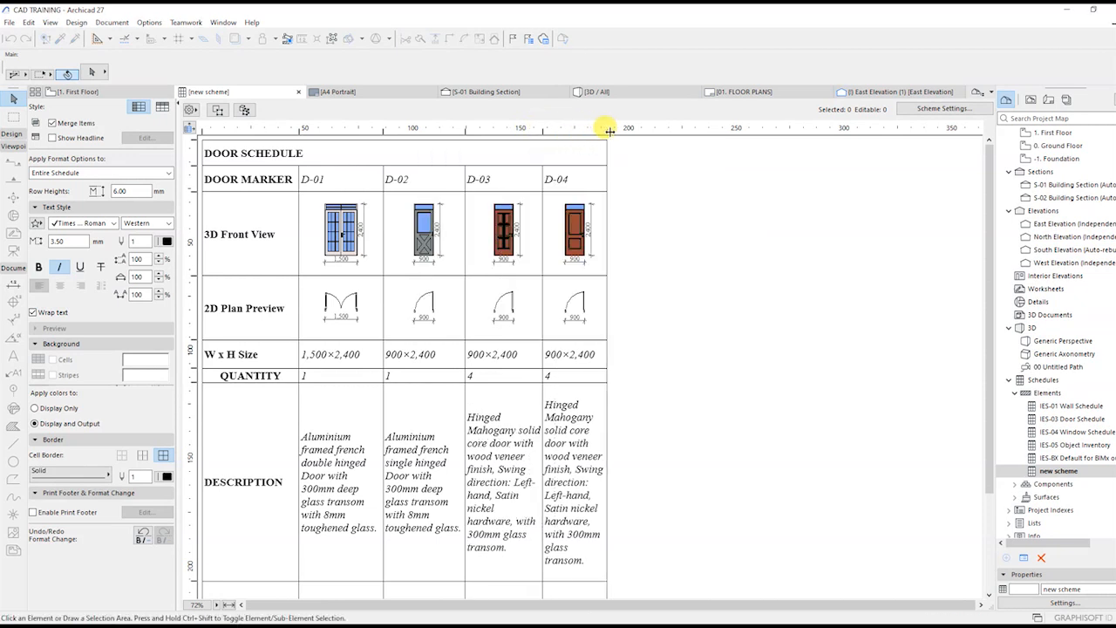
drag(607, 129, 627, 127)
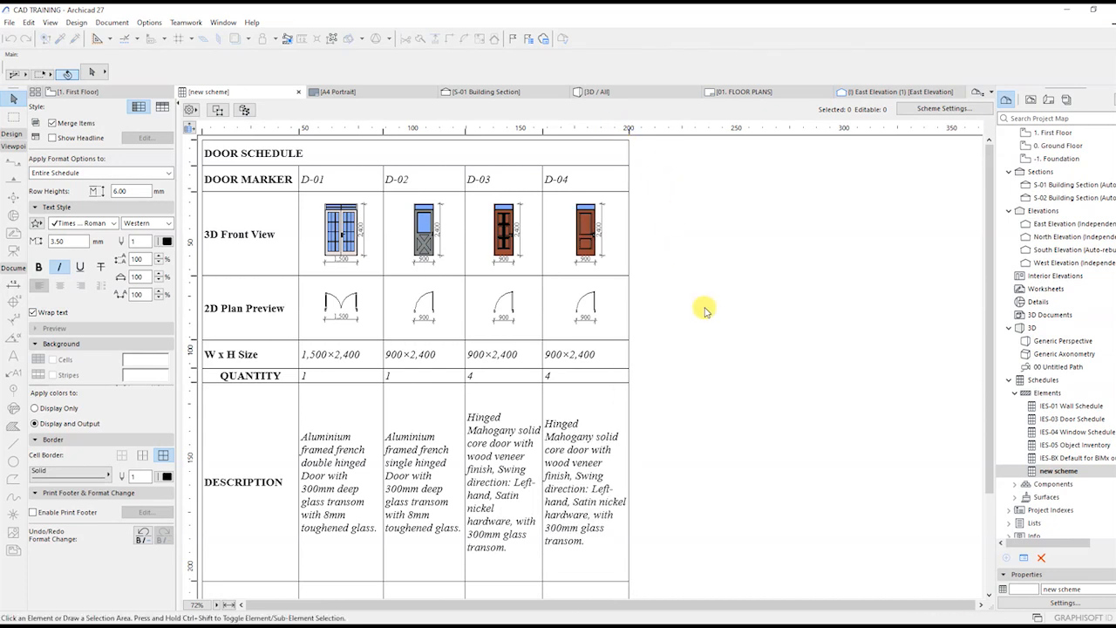
Open the D-01 2D plan preview for annotation and set the Fill tool to Drafting Fill with a transparent background (pen -1)
click(362, 317)
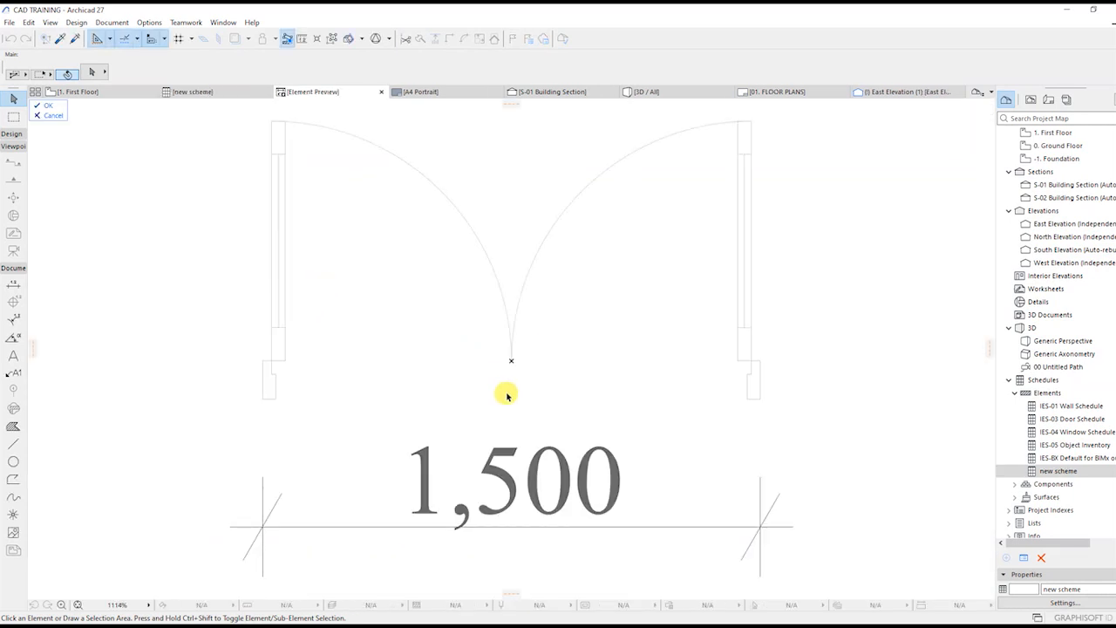
scroll(506, 395, down, 4)
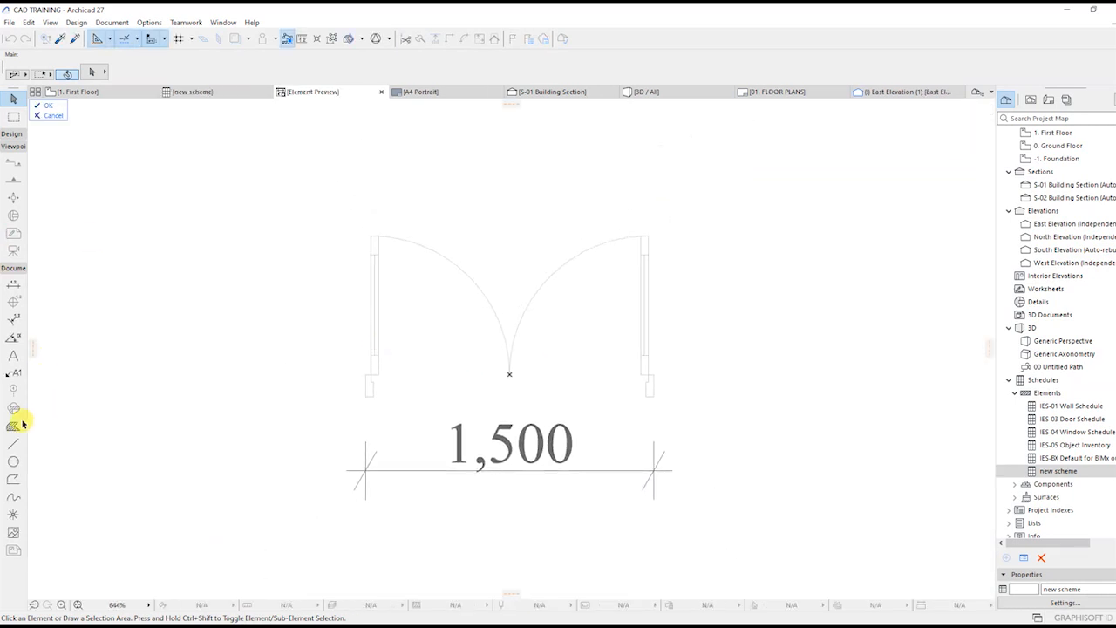
click(21, 421)
click(361, 74)
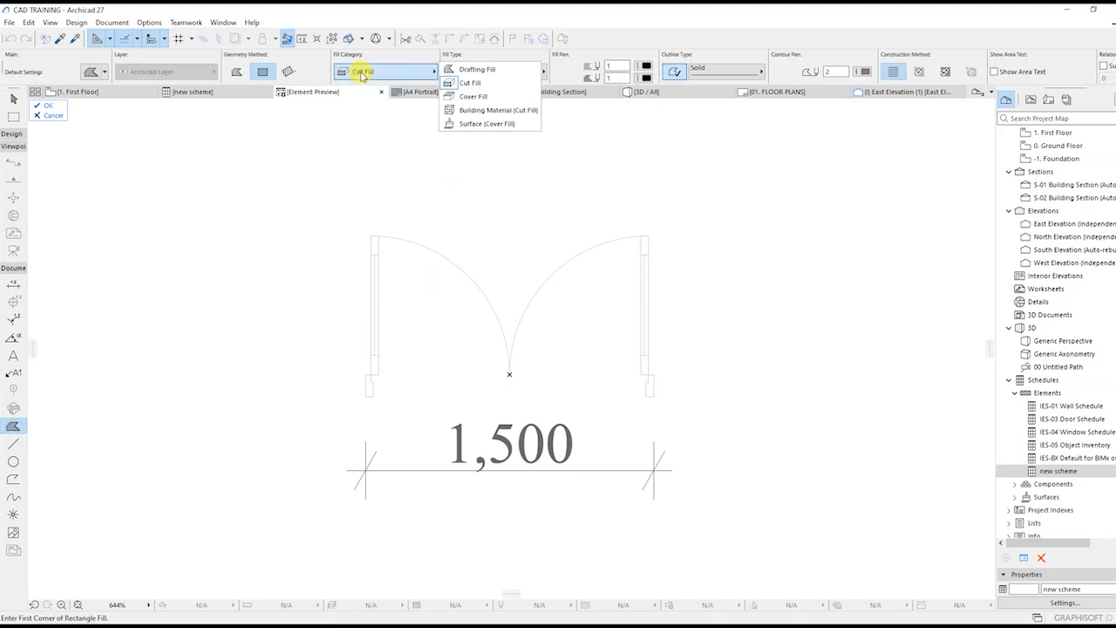
click(471, 70)
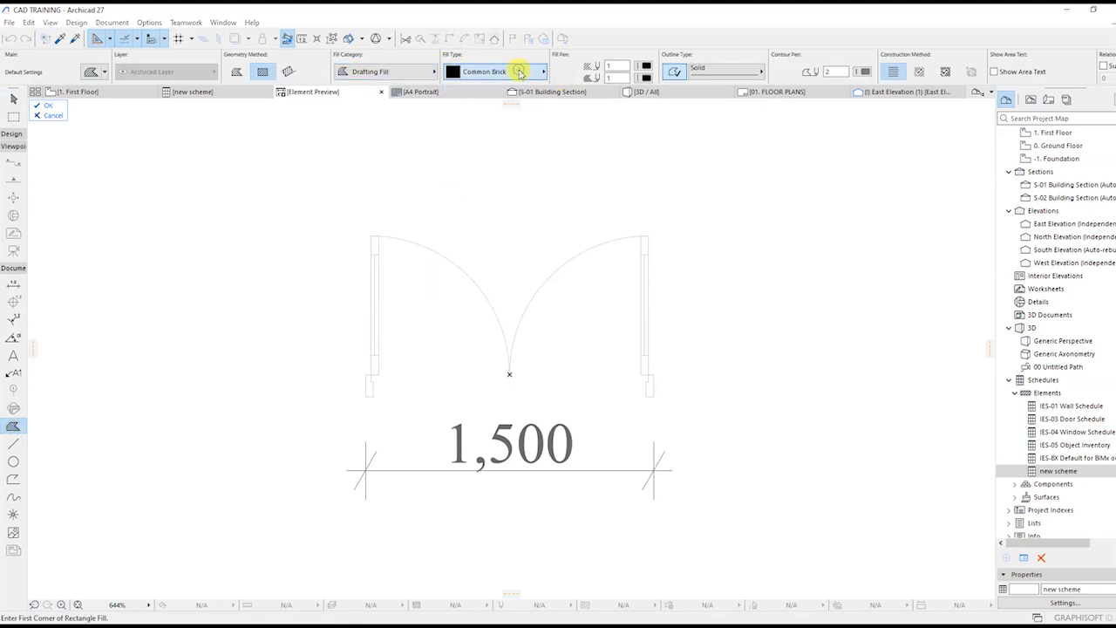
click(645, 78)
click(836, 206)
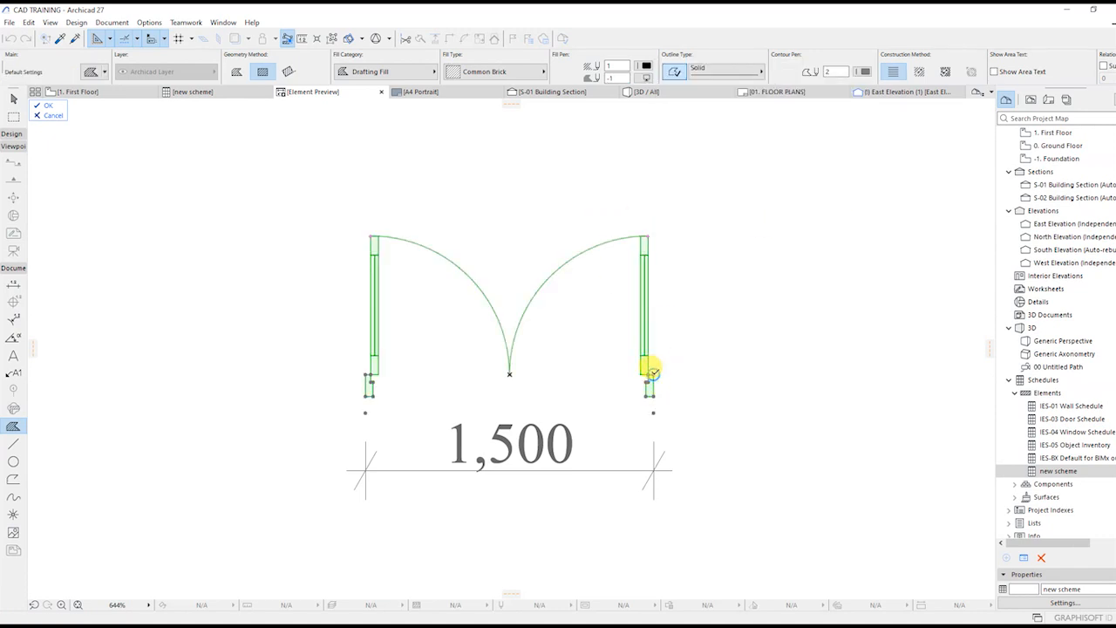
Draw a 600 mm wide rectangular Common Brick fill outward from the D-01 door's right jamb and set its contour pen to 1
click(652, 374)
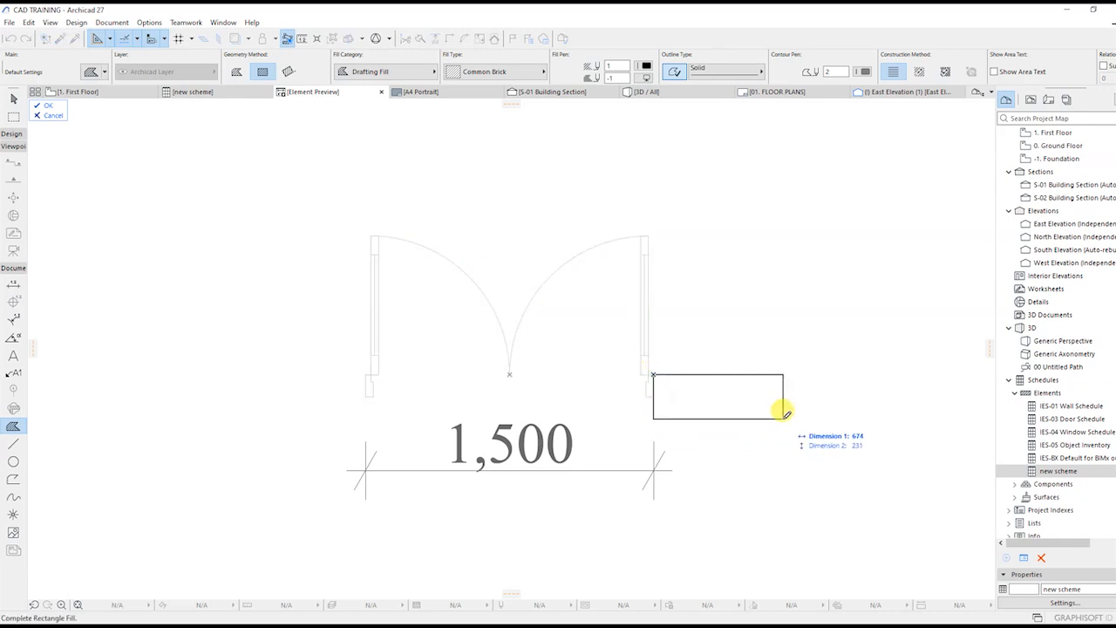
text(6)
key(Tab)
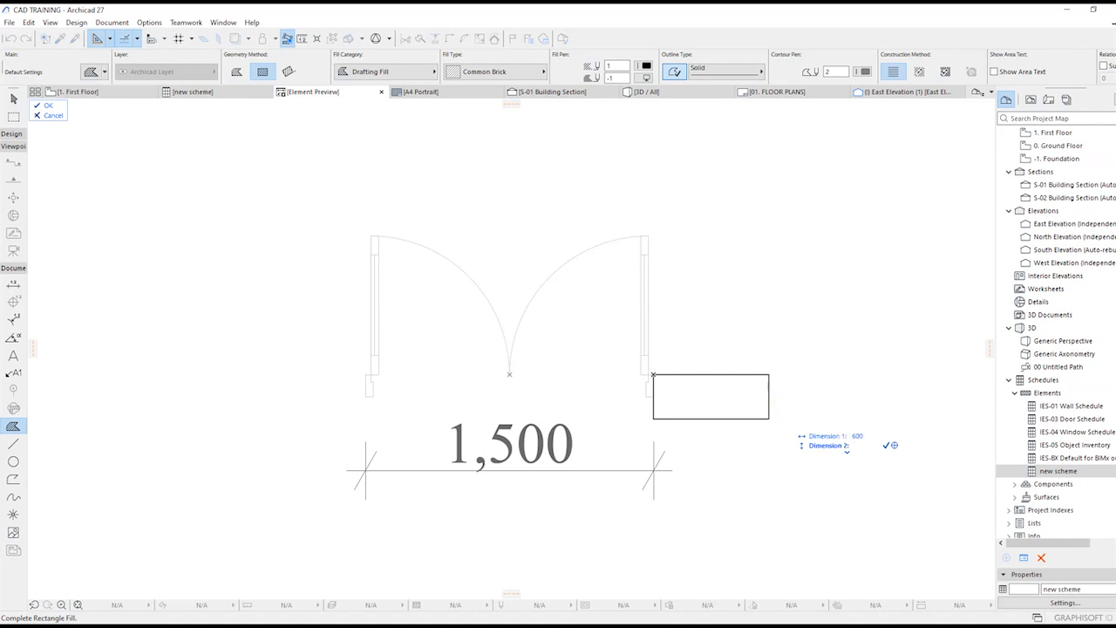
click(763, 405)
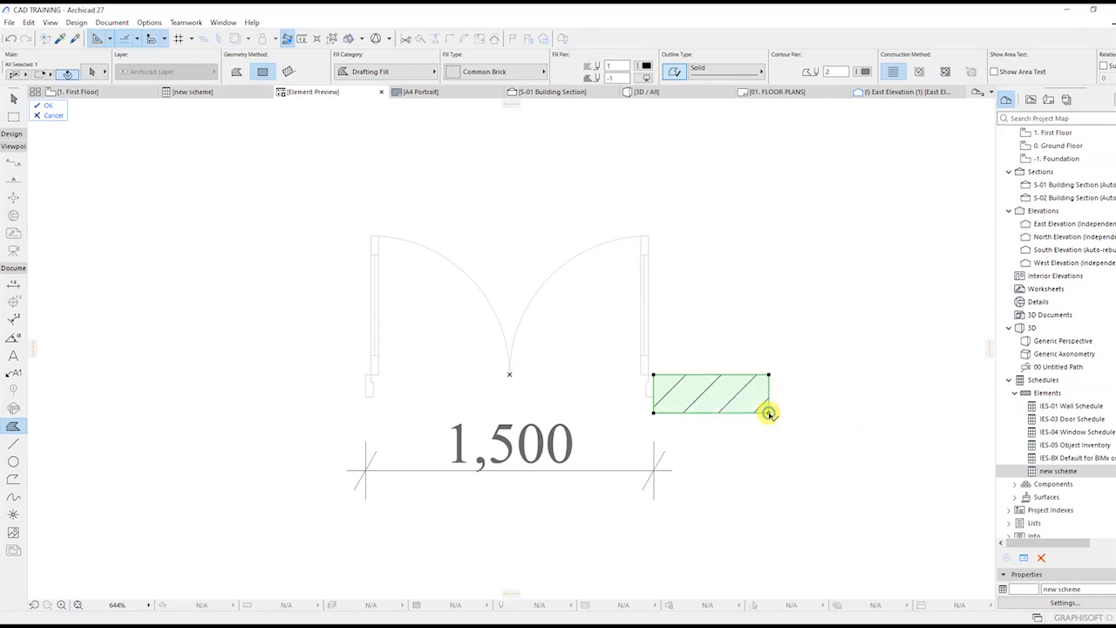
click(867, 75)
click(881, 70)
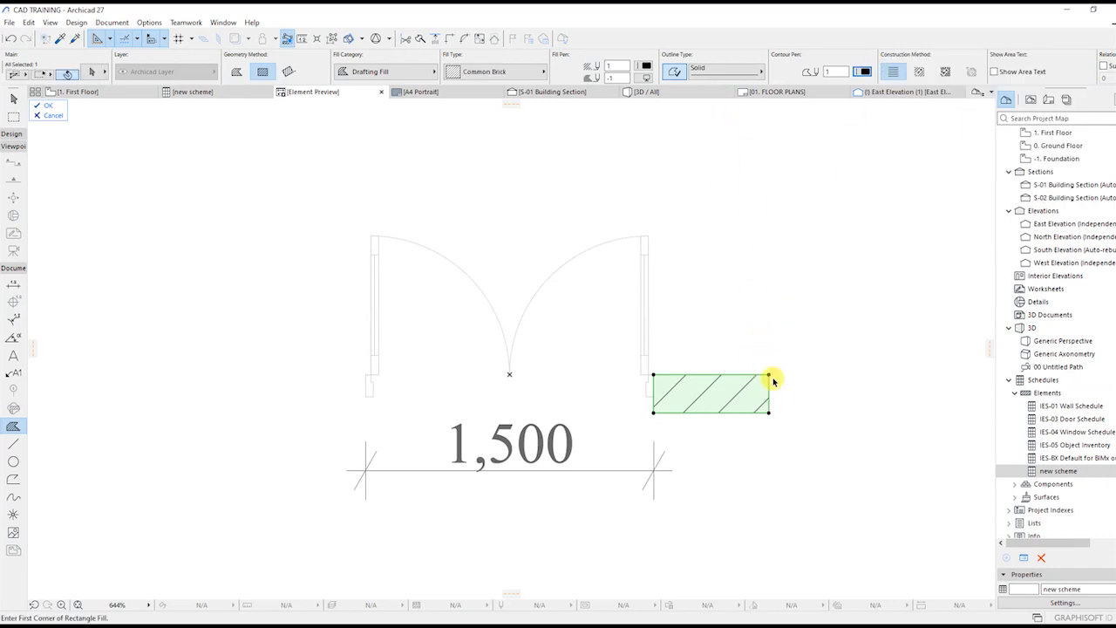
Place a copy of the brick fill against the D-01 door's left jamb and accept the annotated preview
key(ctrl+shift+d)
click(769, 413)
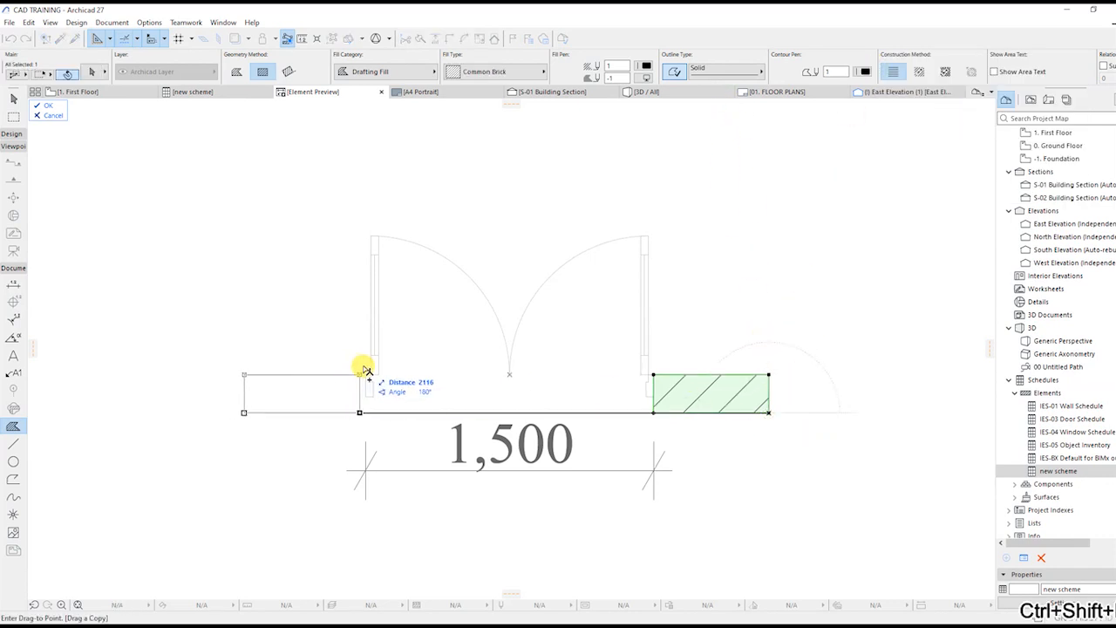
click(366, 375)
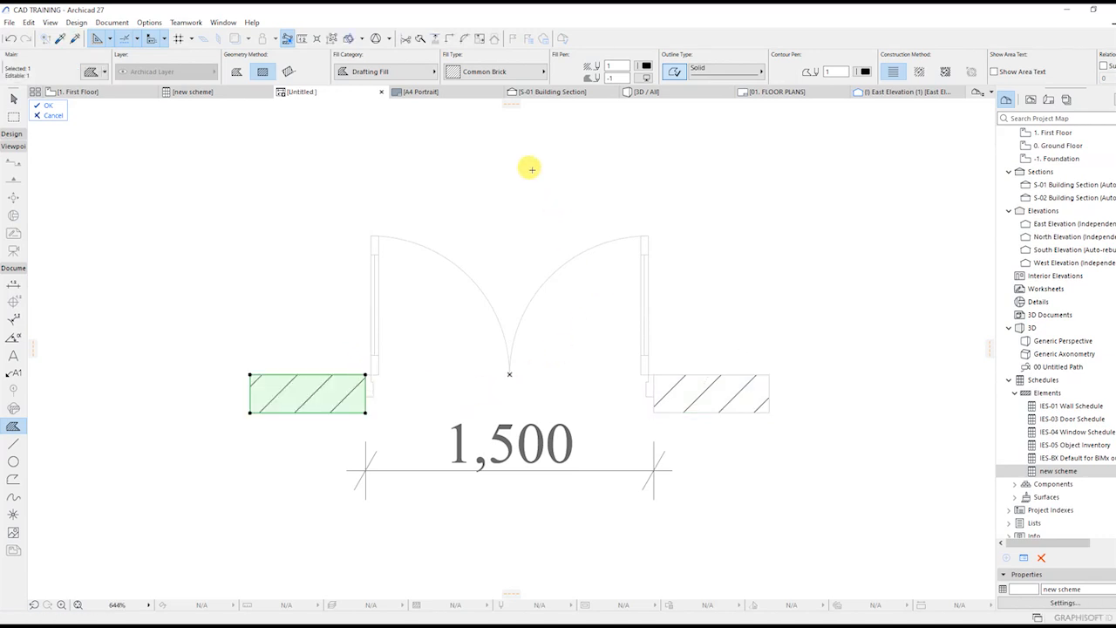
key(Escape)
click(54, 106)
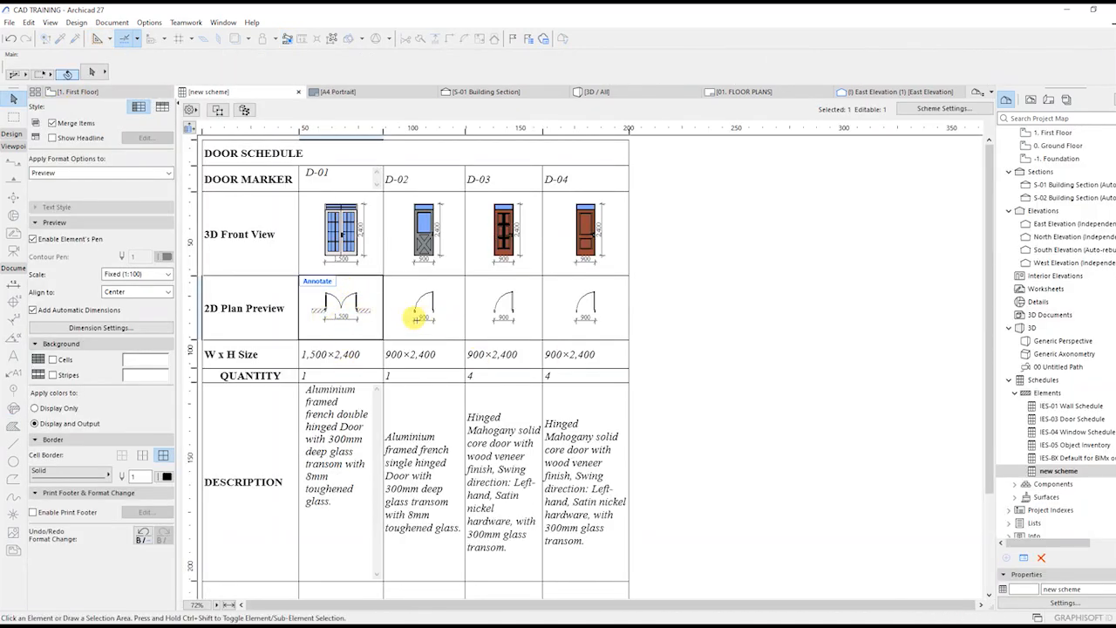
Reopen the D-01 plan preview annotation, copy its right brick fill to the clipboard and return to the schedule
double_click(339, 285)
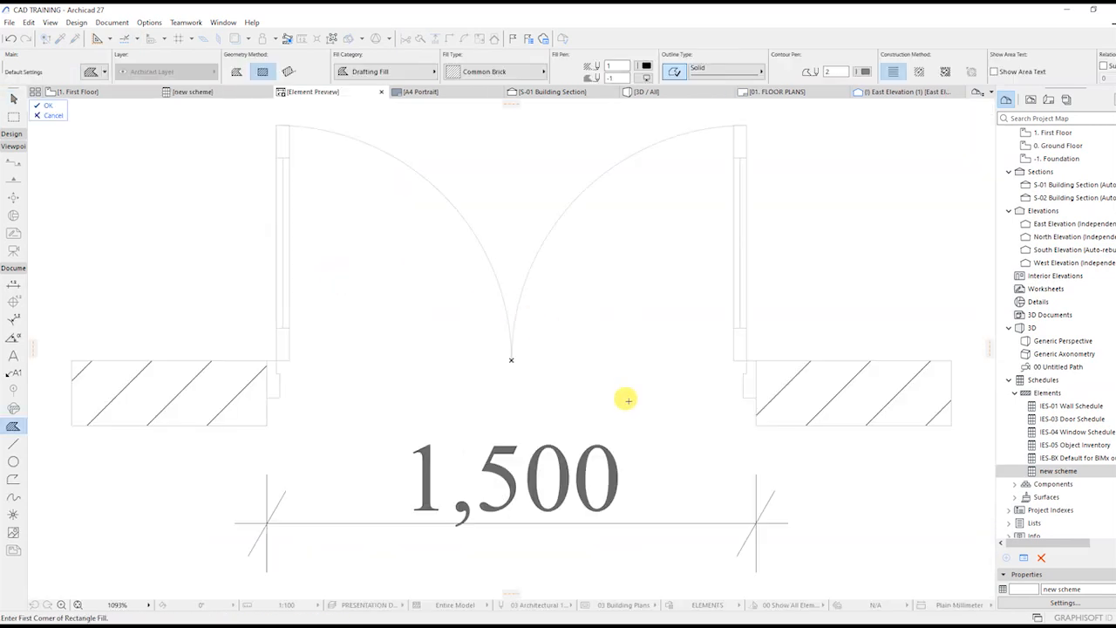
click(810, 411)
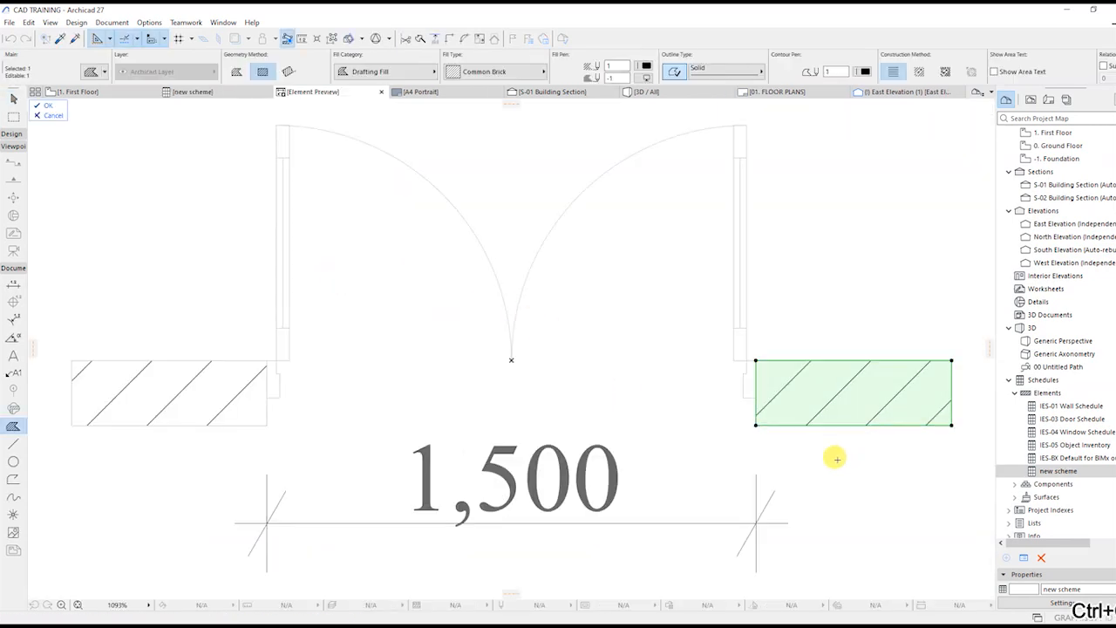
click(49, 104)
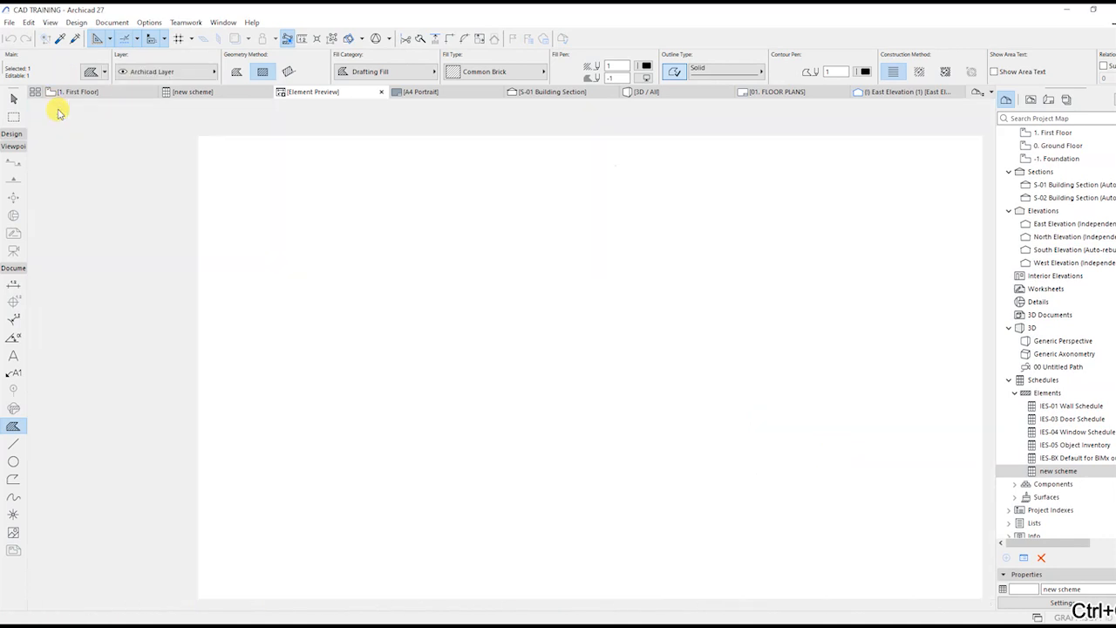
Open the D-02 2D plan preview for annotation, paste the brick fill and move it against the door's right jamb
click(441, 307)
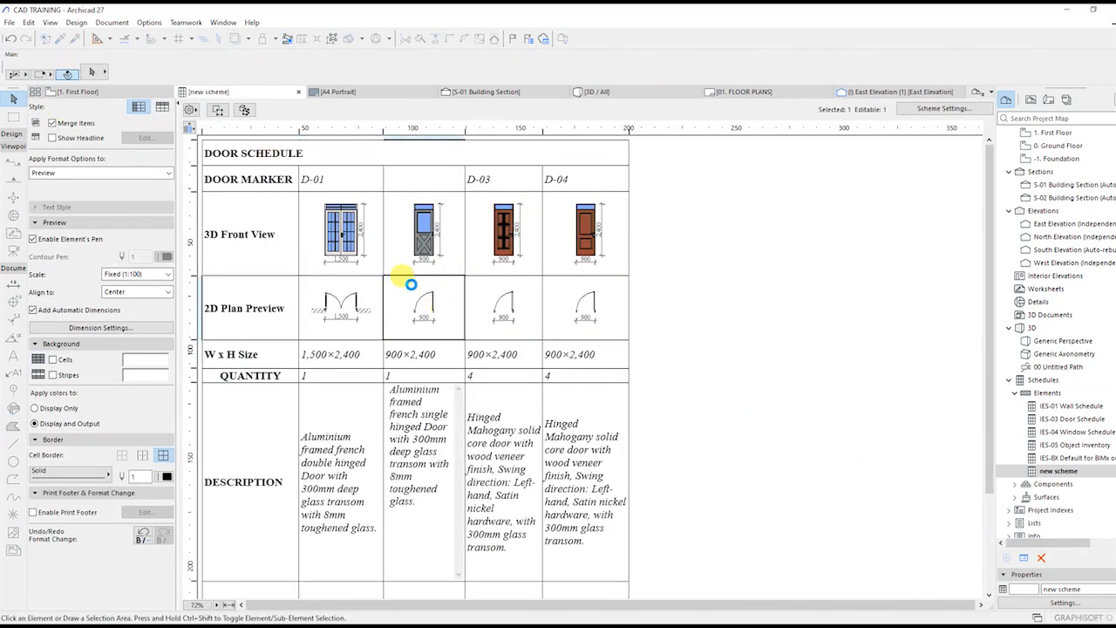
double_click(411, 284)
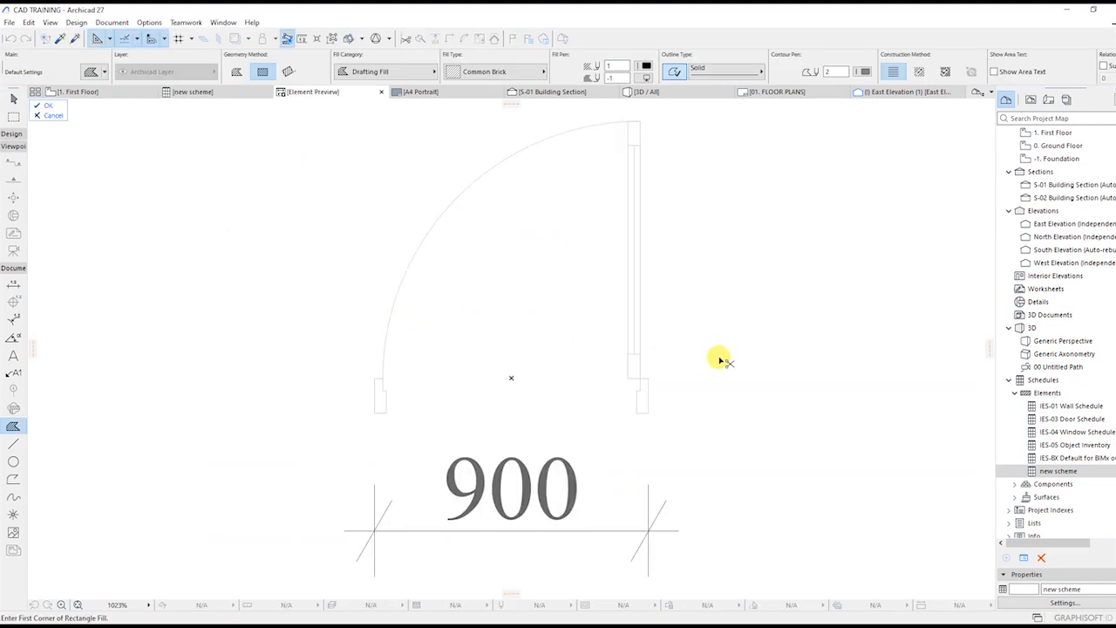
key(ctrl+v)
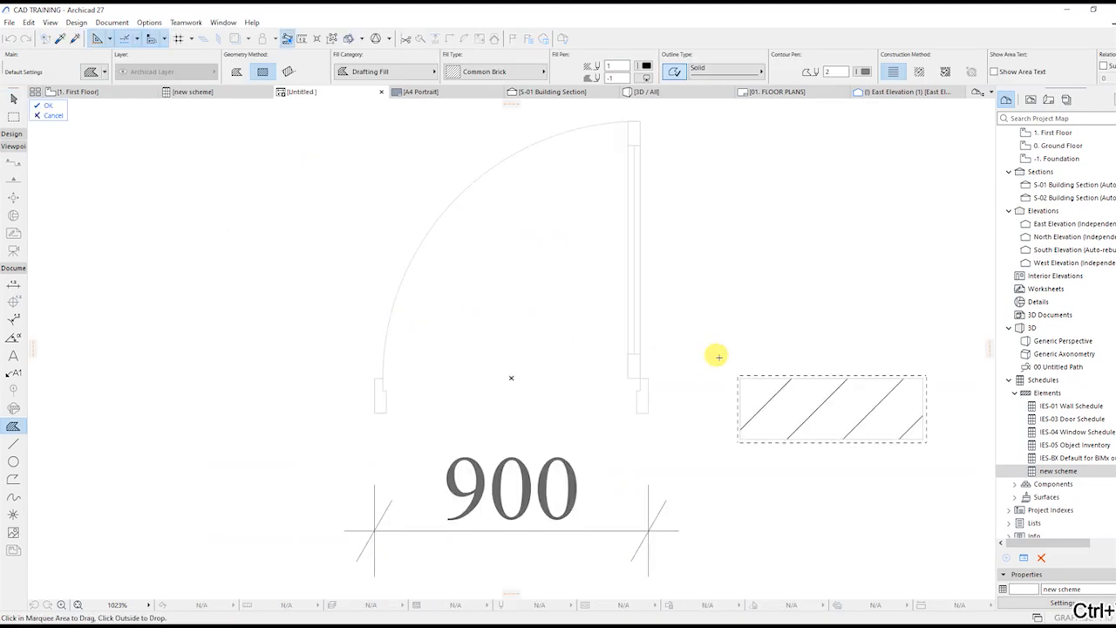
click(756, 398)
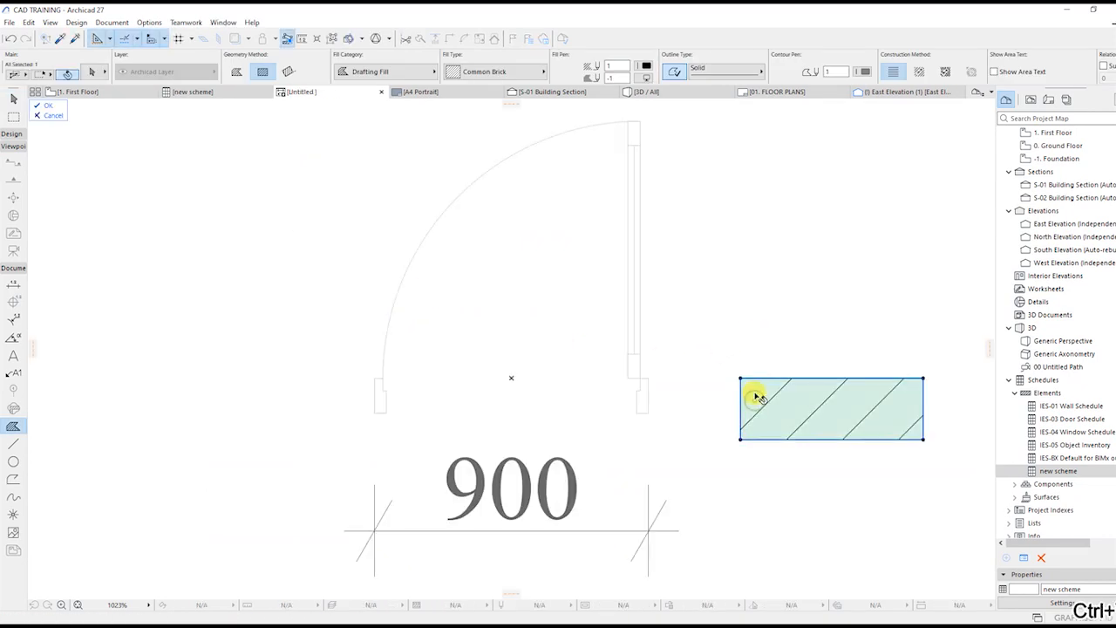
key(ctrl+d)
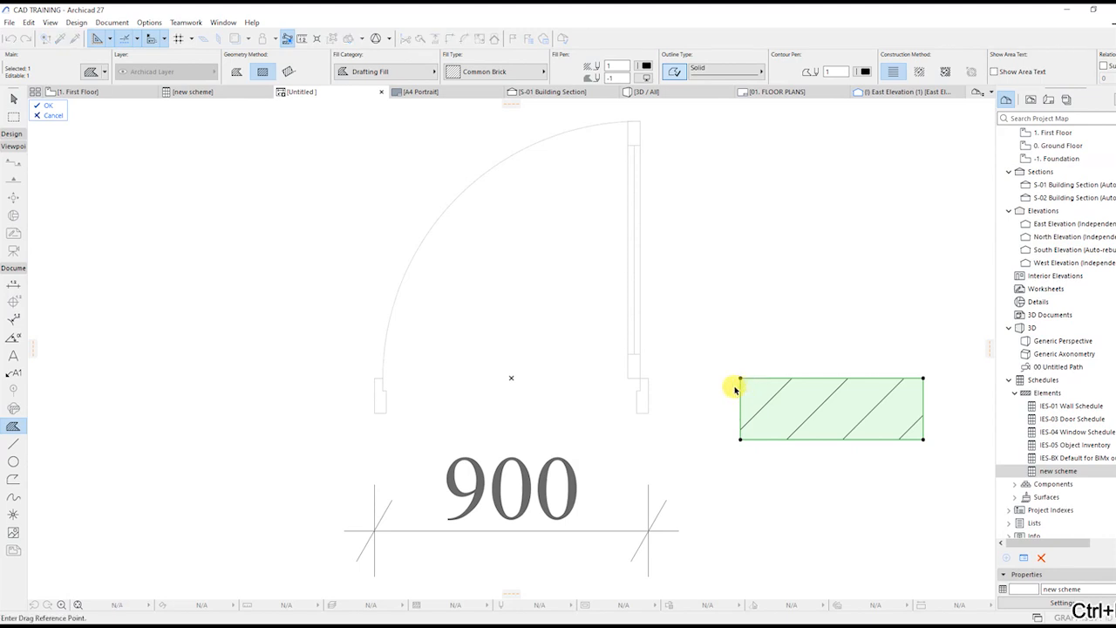
click(740, 377)
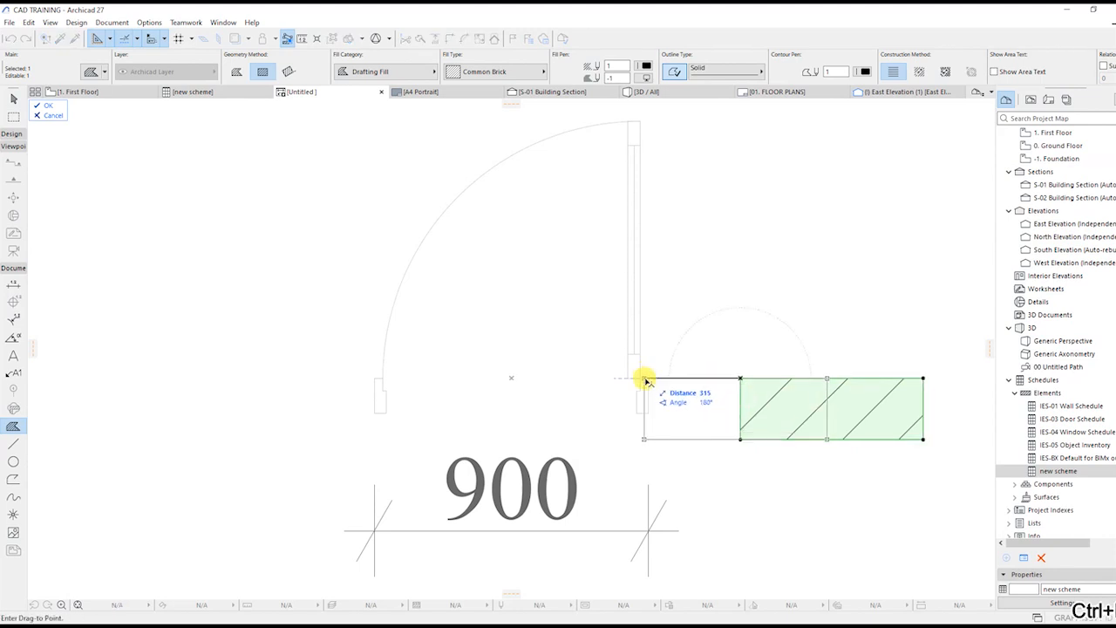
click(648, 378)
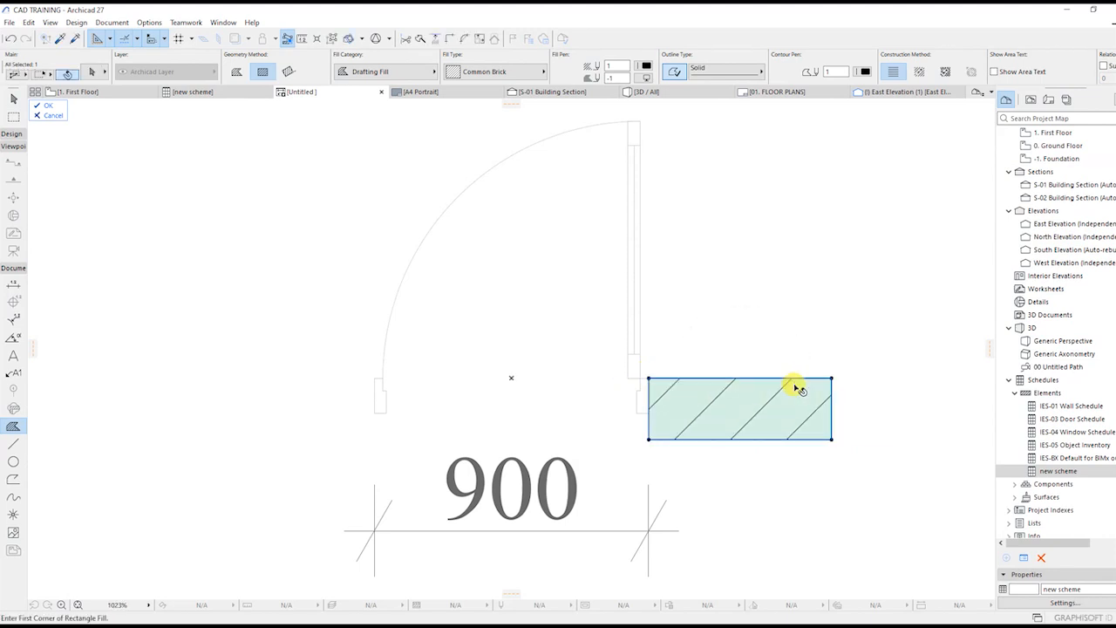
Place a copy of the brick fill against the D-02 door's left jamb and accept the annotated preview
key(ctrl+shift+d)
click(830, 378)
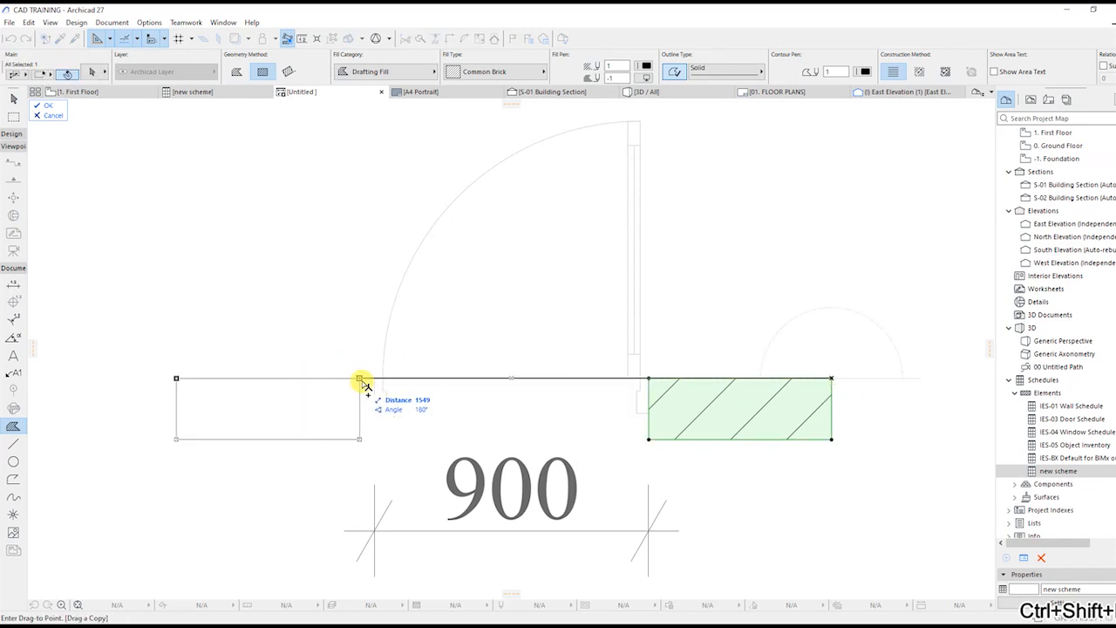
click(378, 379)
key(Escape)
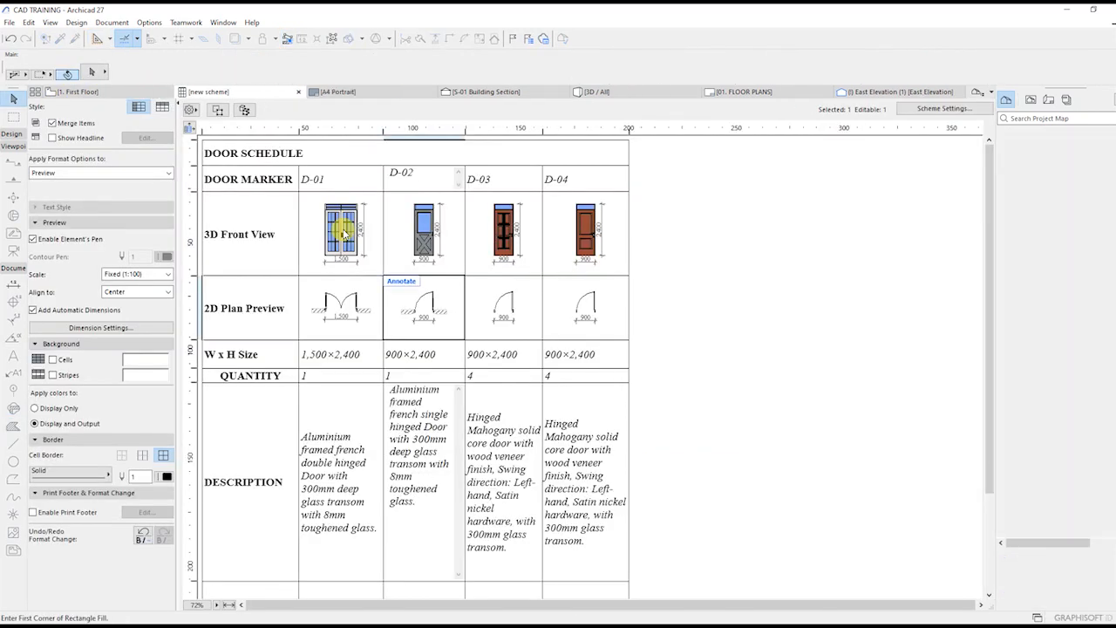
Open the D-03 2D plan preview for annotation, paste the brick fill and move it against the door's right jamb
click(512, 324)
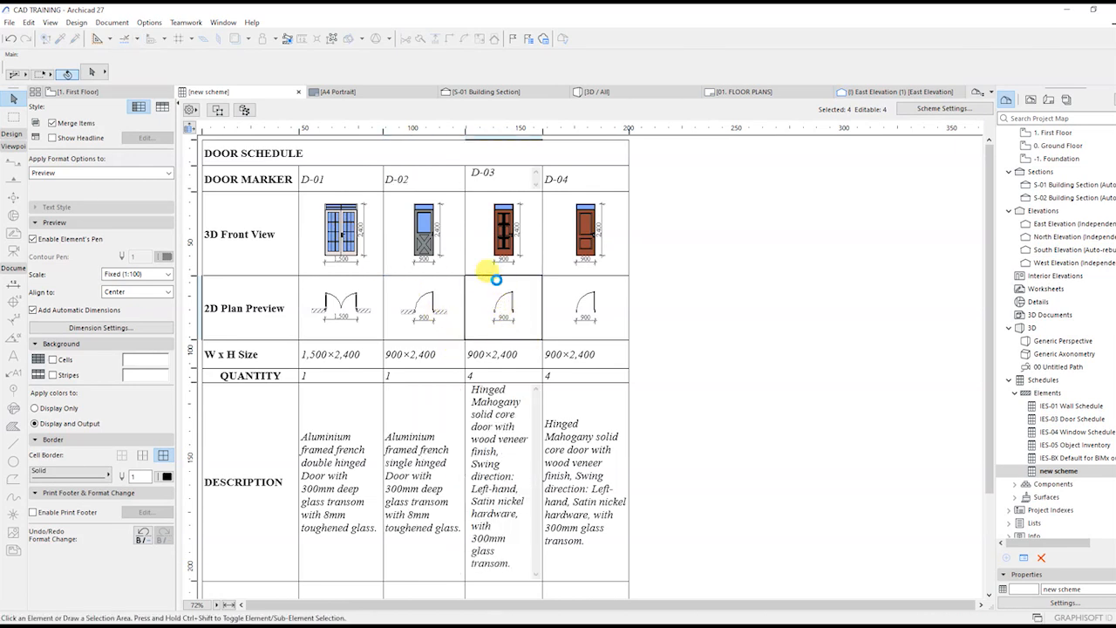
double_click(495, 280)
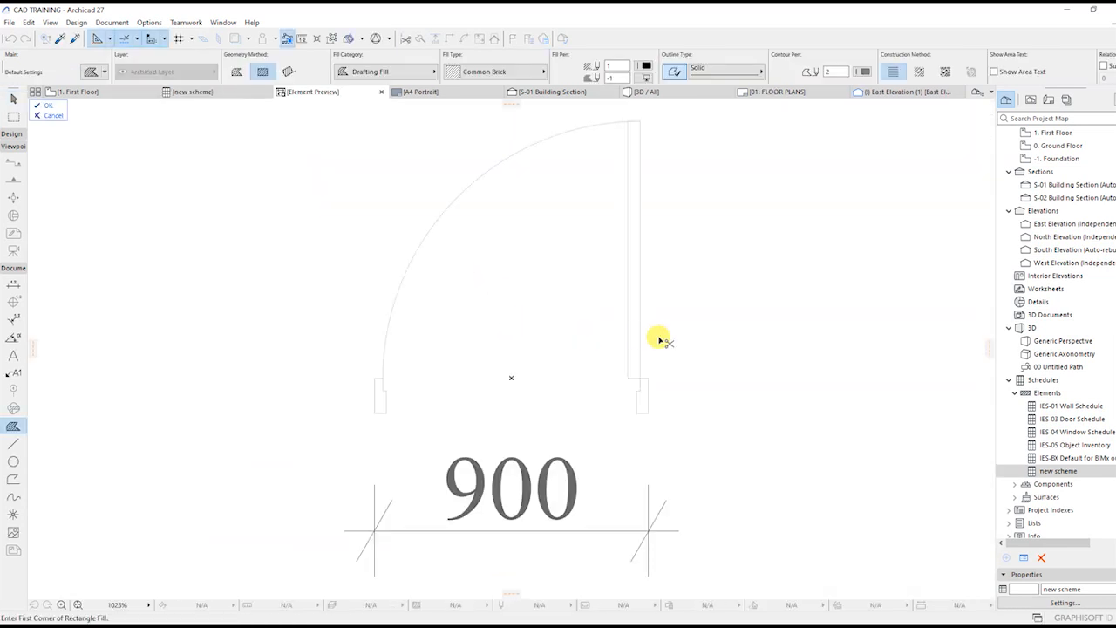
key(ctrl+v)
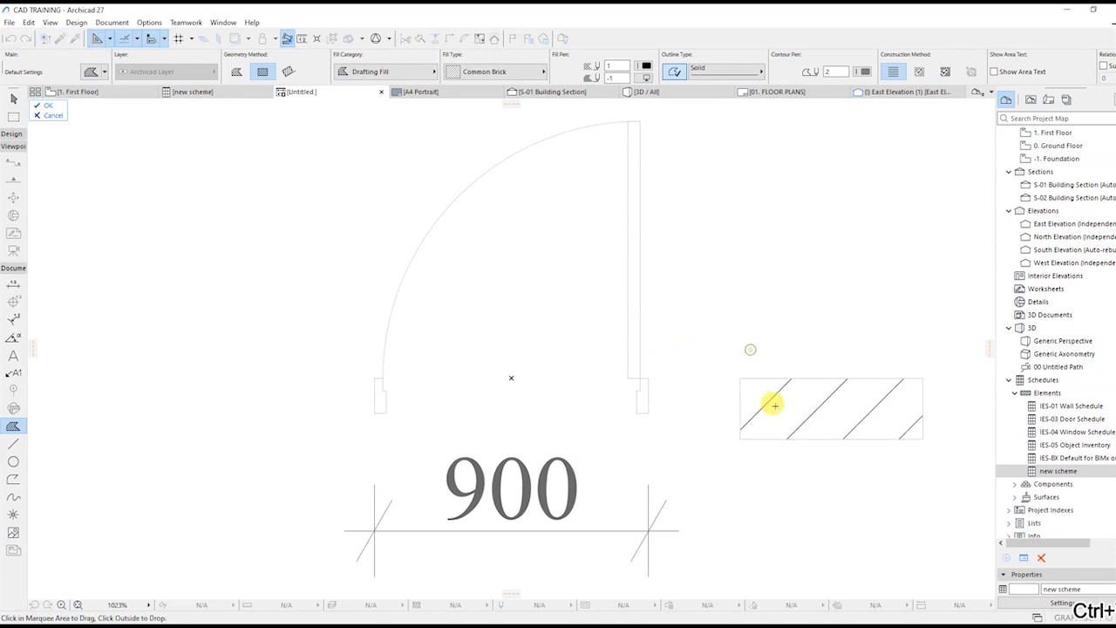
key(ctrl+d)
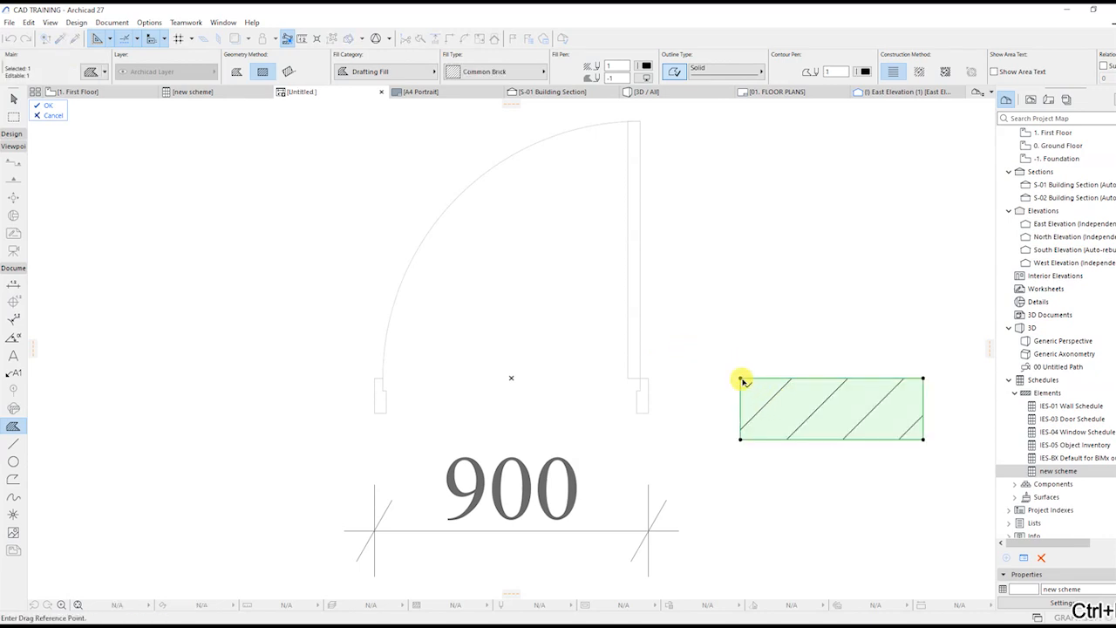
click(741, 378)
click(648, 378)
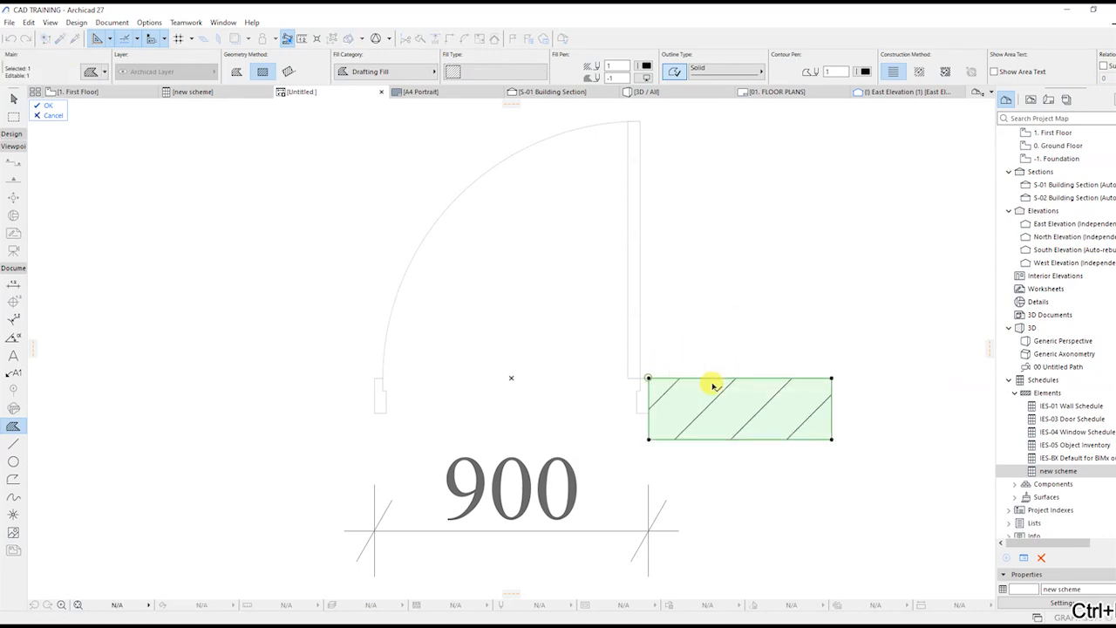
Place a copy of the brick fill against the D-03 door's left jamb and accept the annotated preview
key(ctrl+shift+d)
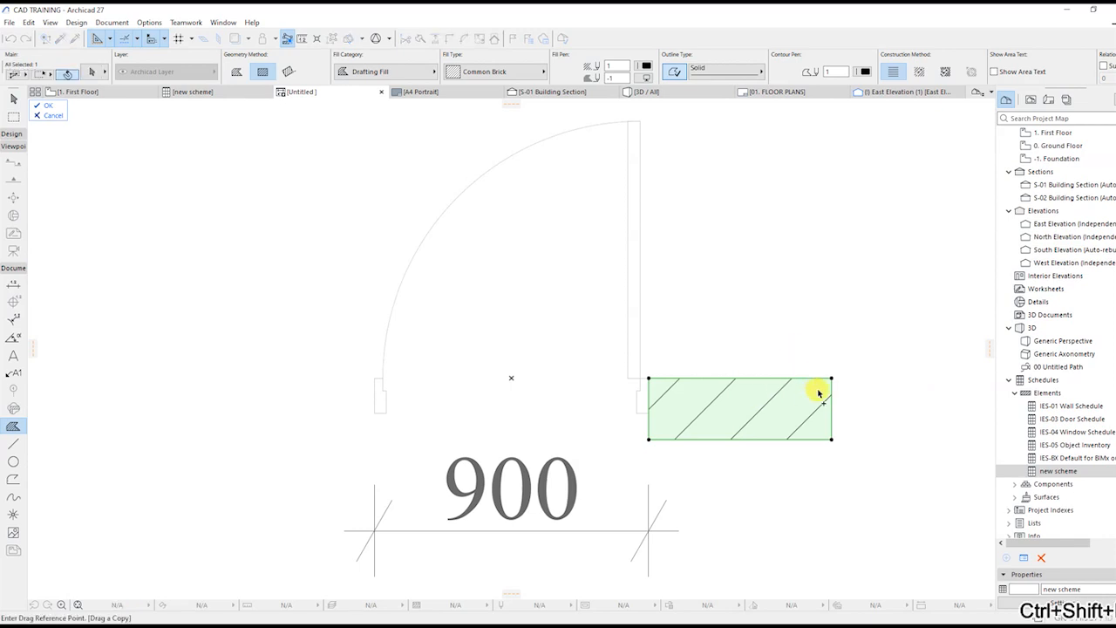
click(831, 378)
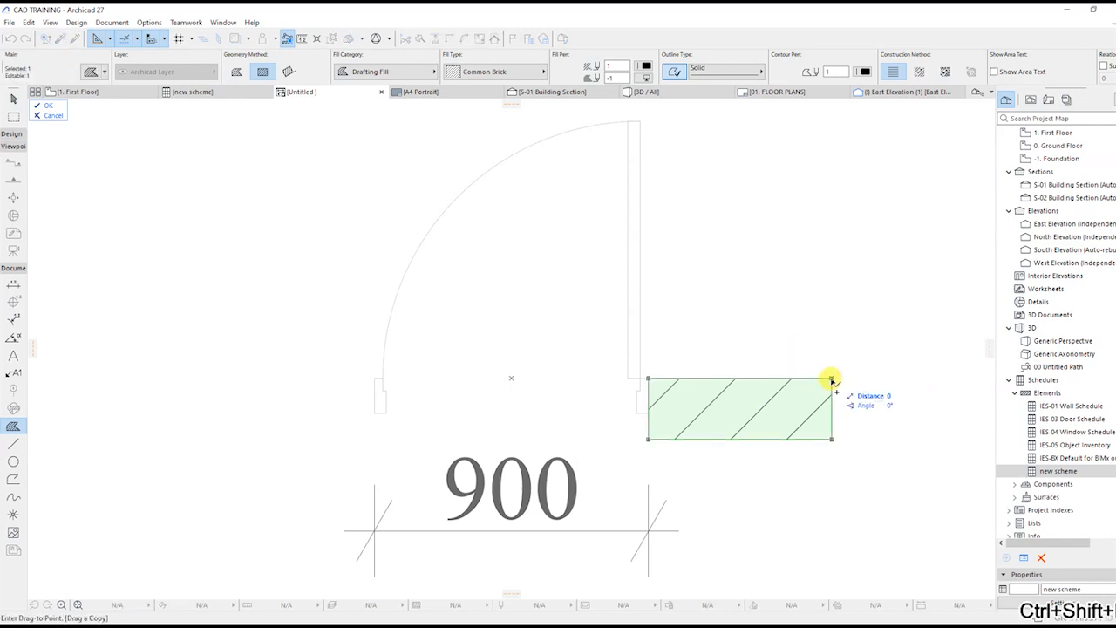
click(375, 378)
click(386, 223)
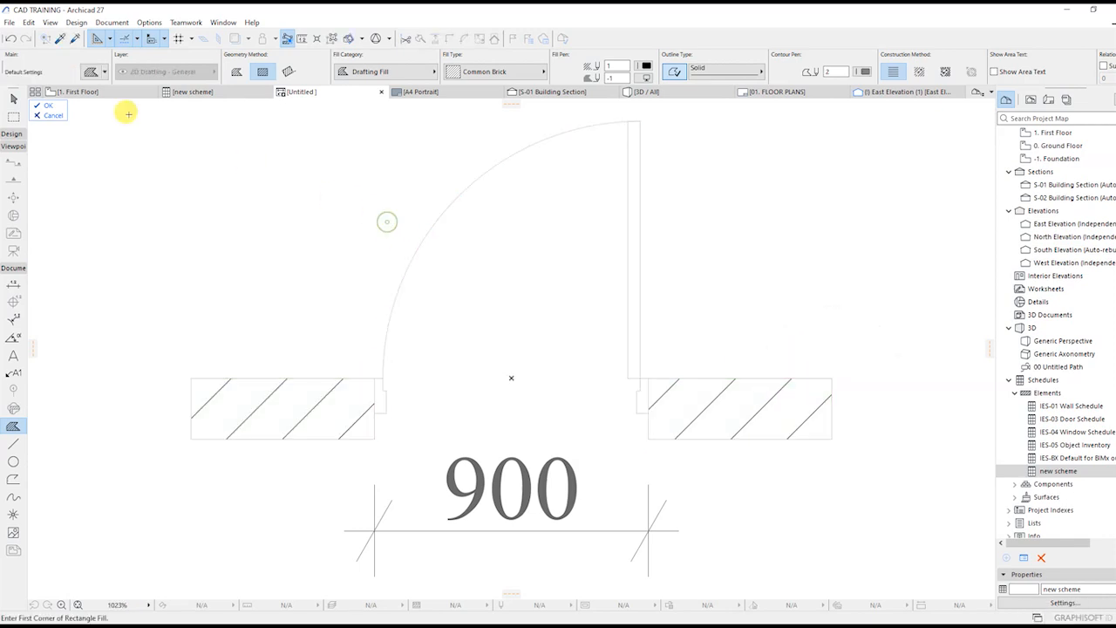
click(54, 104)
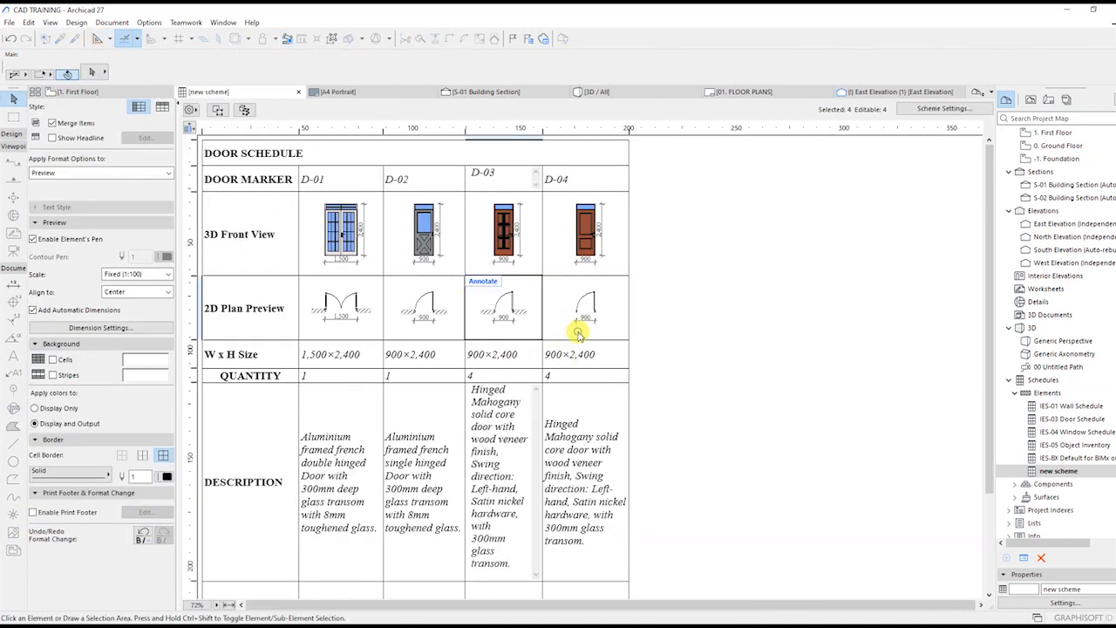
Open the D-04 2D plan preview for annotation, paste the brick fill and move it against the door's right jamb
click(575, 314)
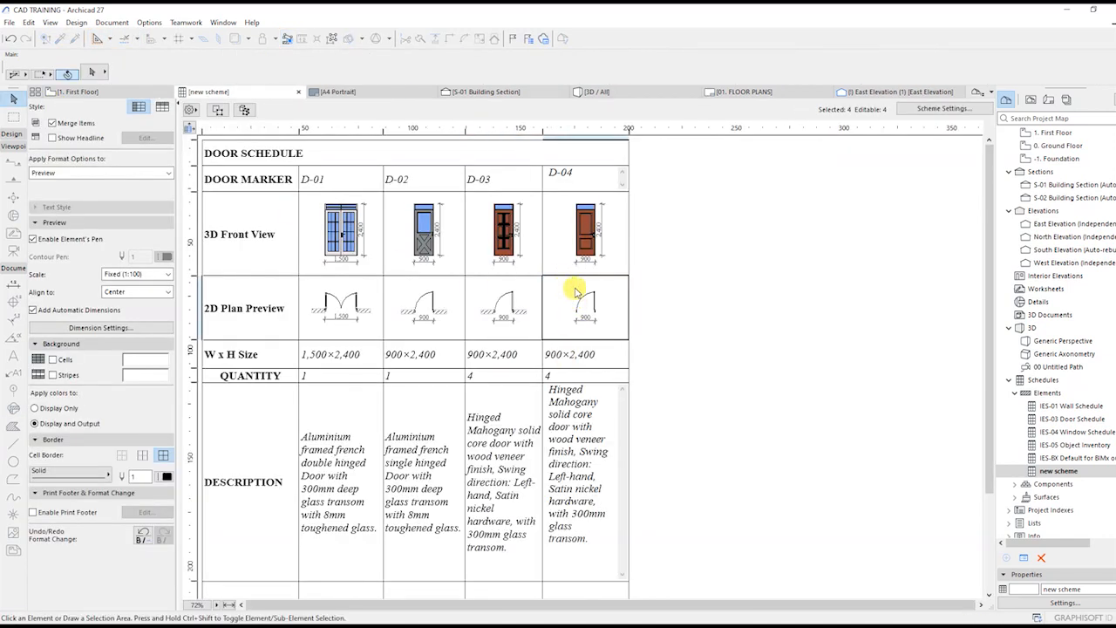
double_click(574, 287)
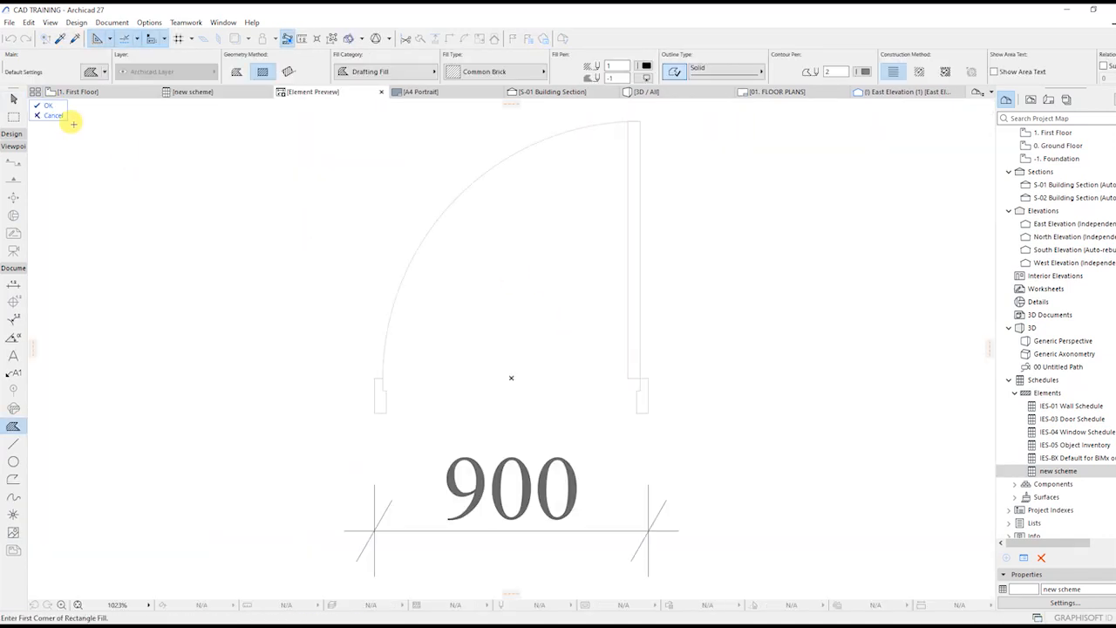
key(ctrl+v)
click(746, 489)
click(771, 415)
key(ctrl+d)
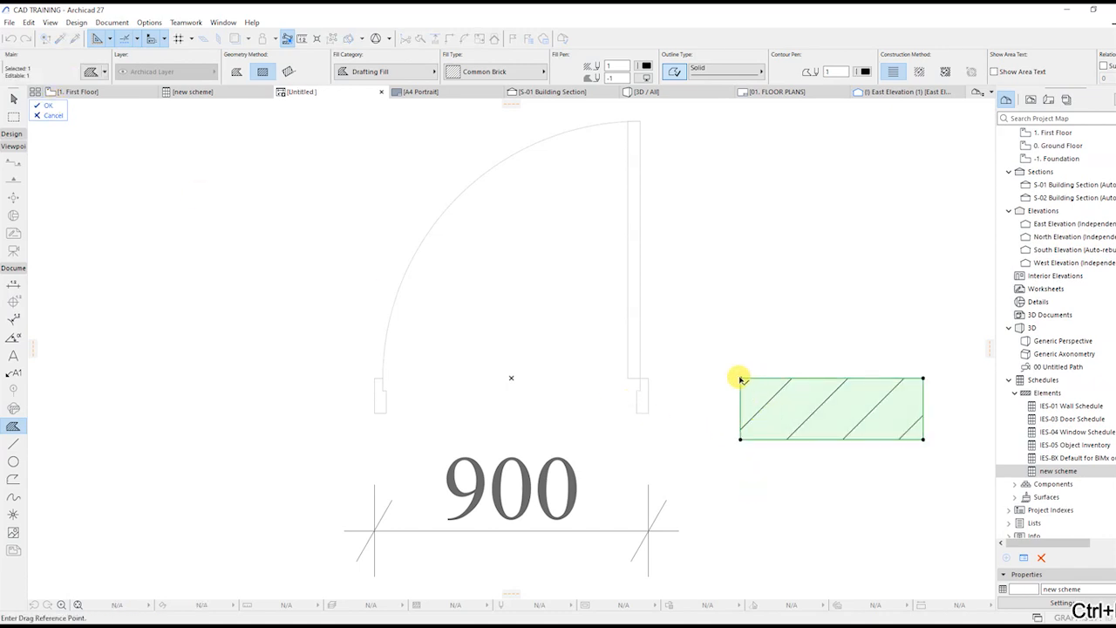
click(739, 378)
click(648, 379)
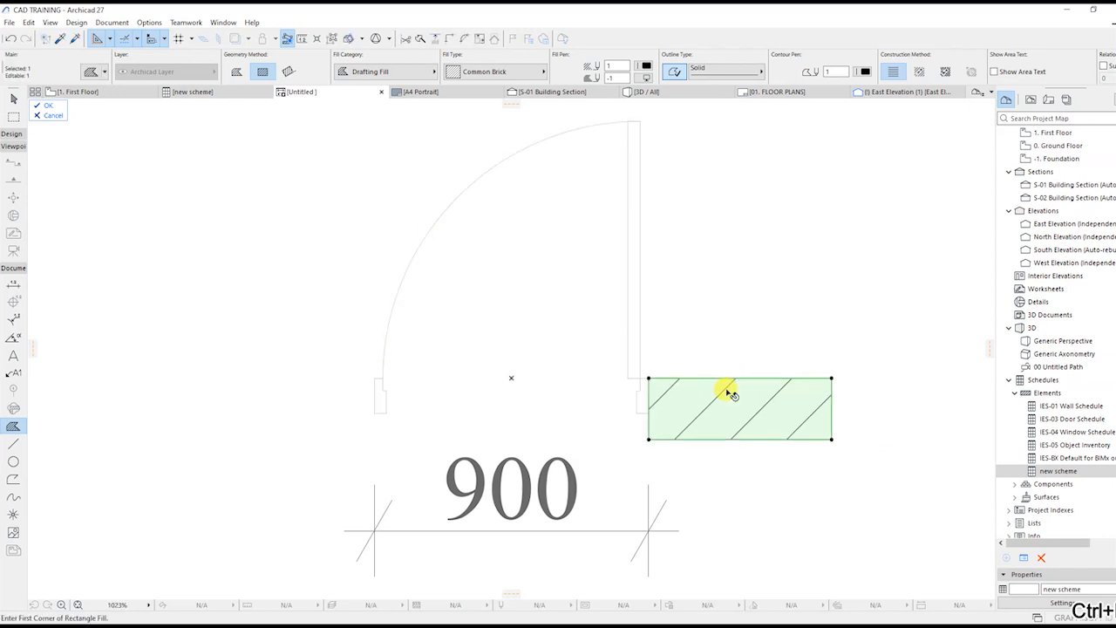
Place a copy of the brick fill against the D-04 door's left jamb and accept the annotated preview
key(ctrl+shift+d)
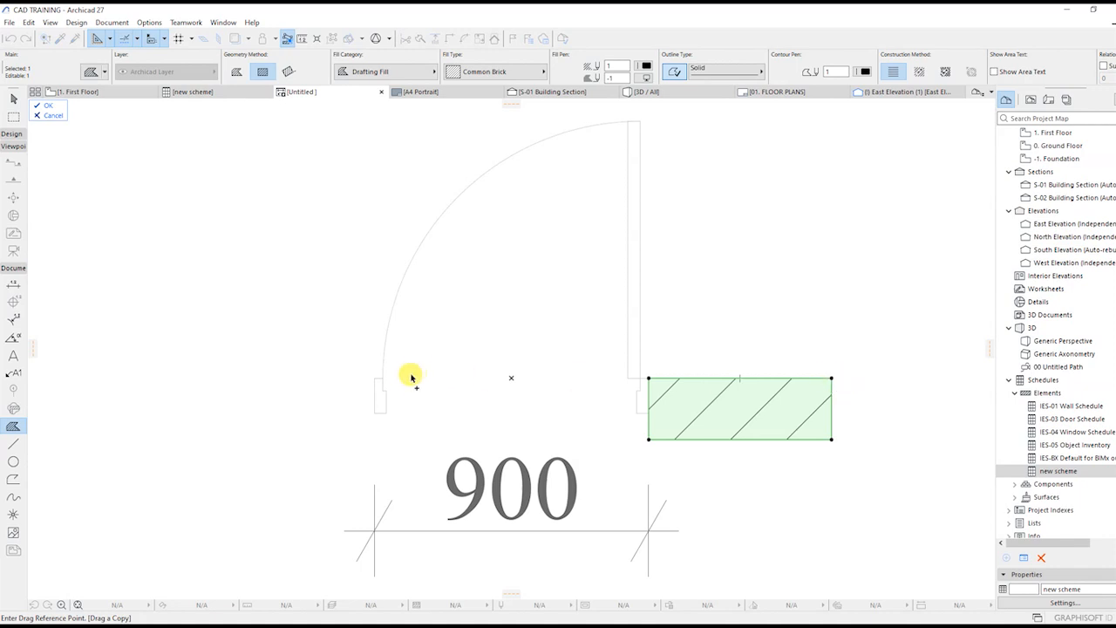
click(830, 380)
click(375, 379)
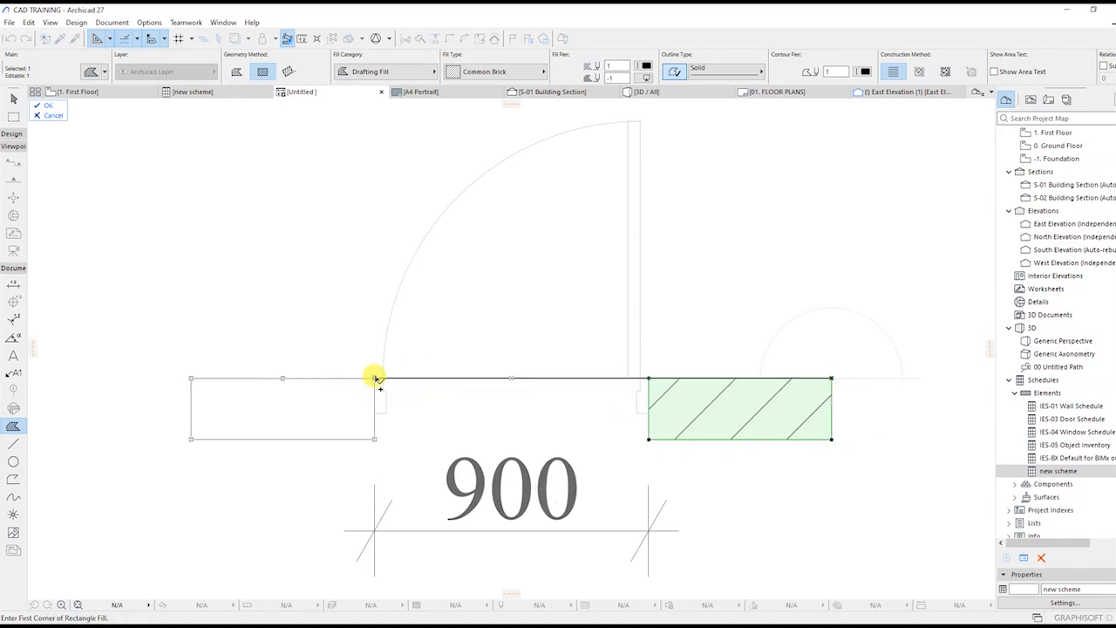
click(835, 306)
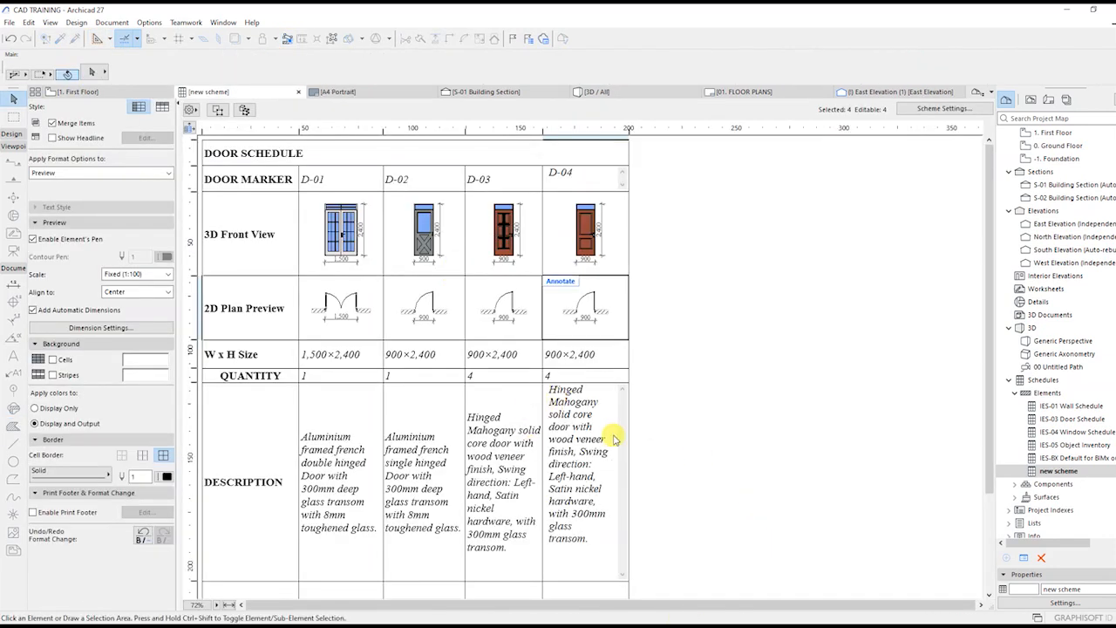
Reduce the height of the schedule's DESCRIPTION row to about 73 mm
click(343, 431)
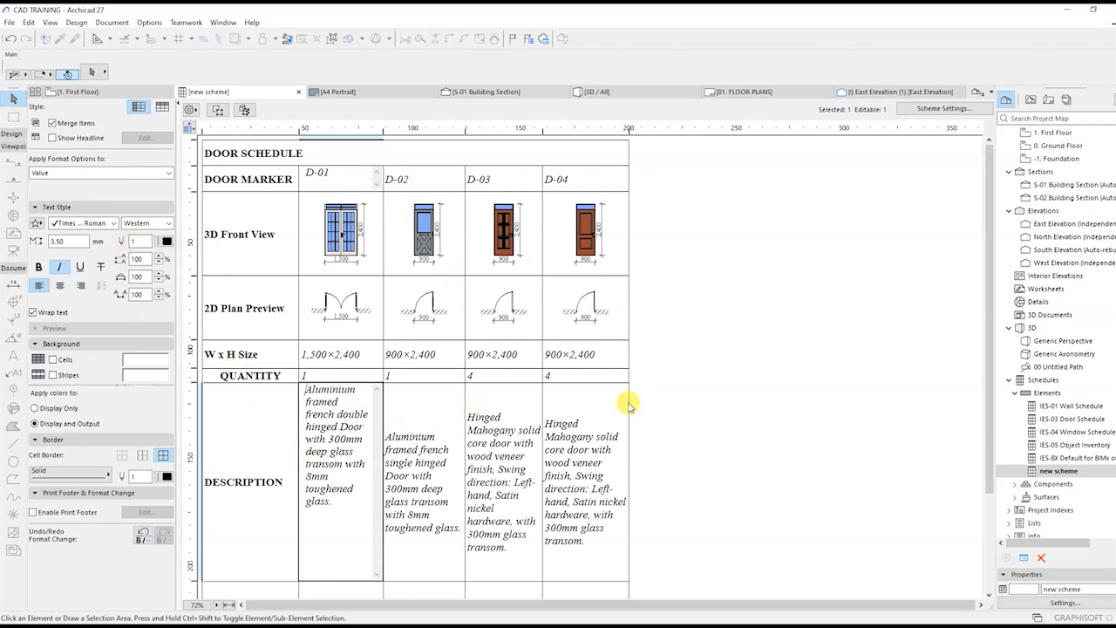
click(717, 417)
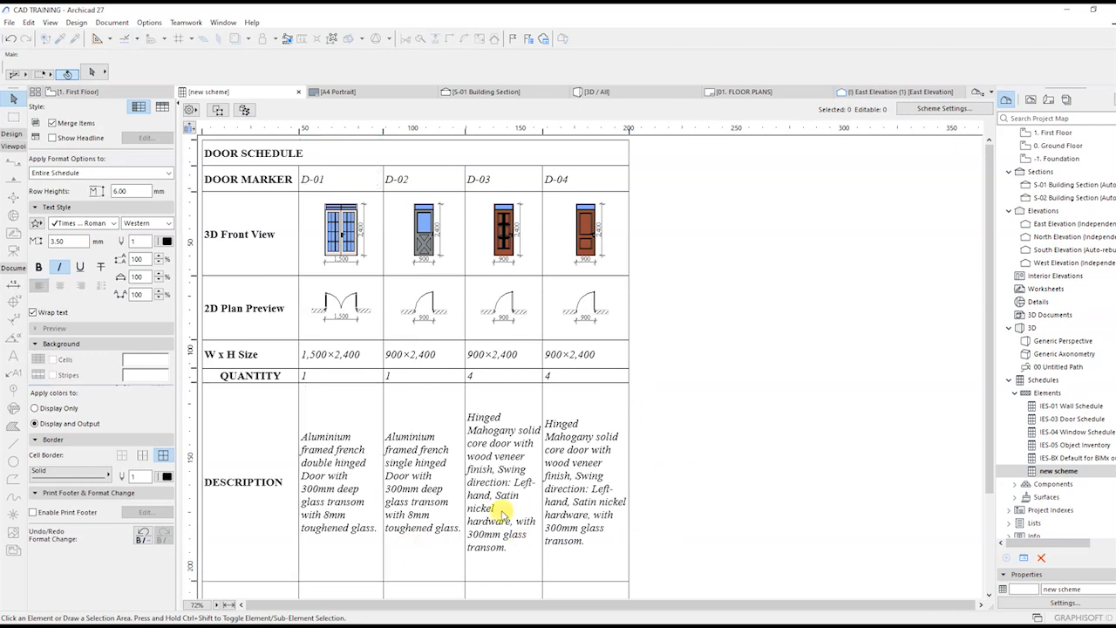
scroll(521, 515, down, 3)
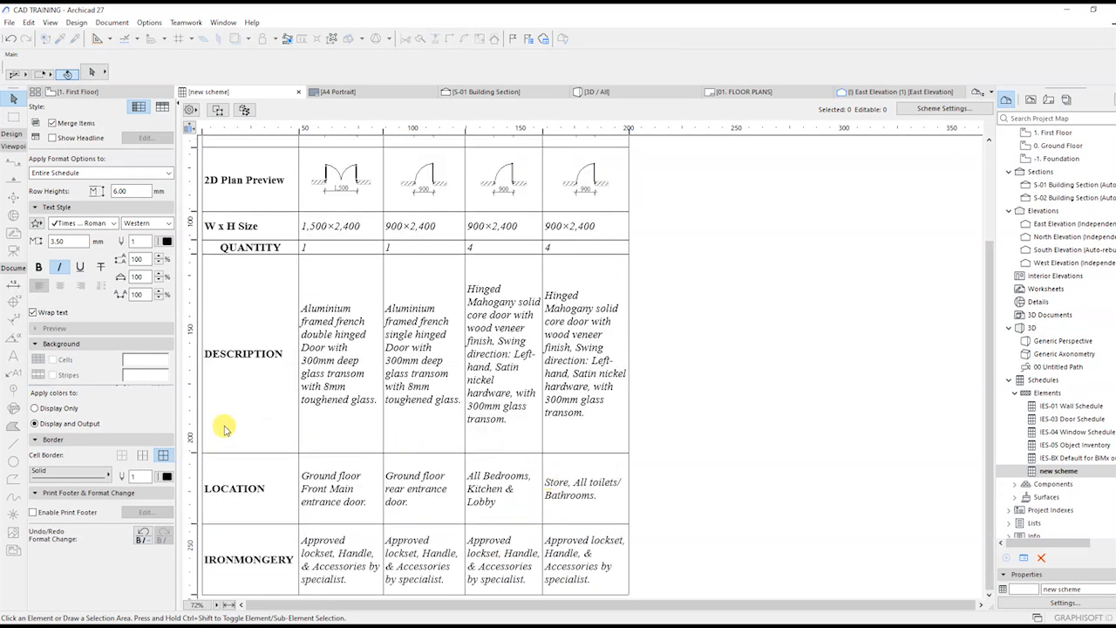
mouse_move(197, 454)
mouse_down()
mouse_move(189, 441)
mouse_move(201, 443)
mouse_up()
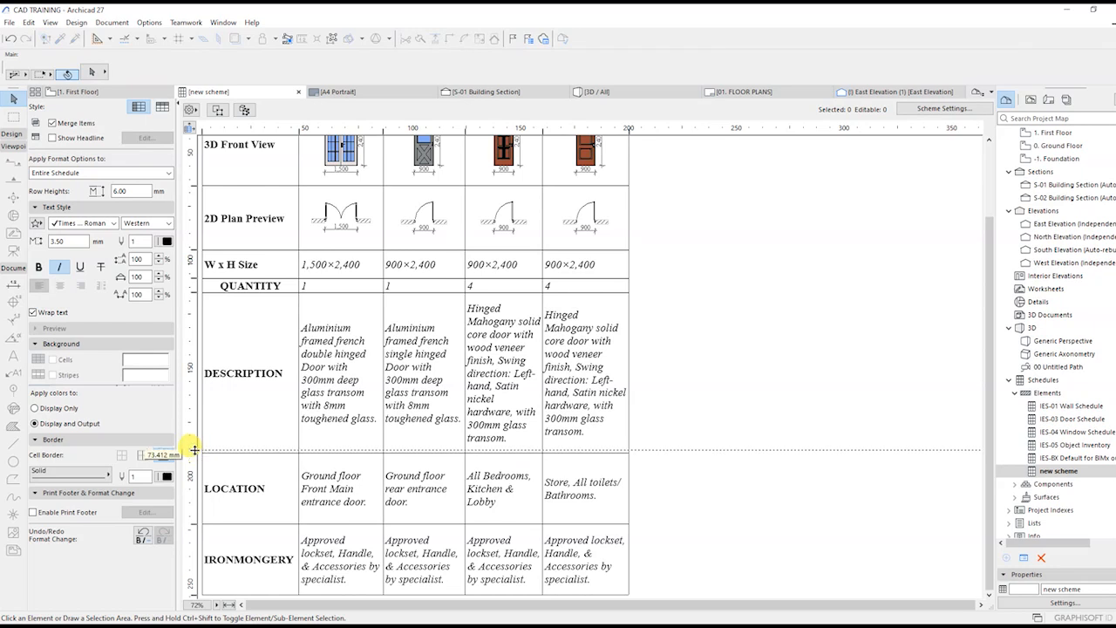
drag(193, 449, 216, 449)
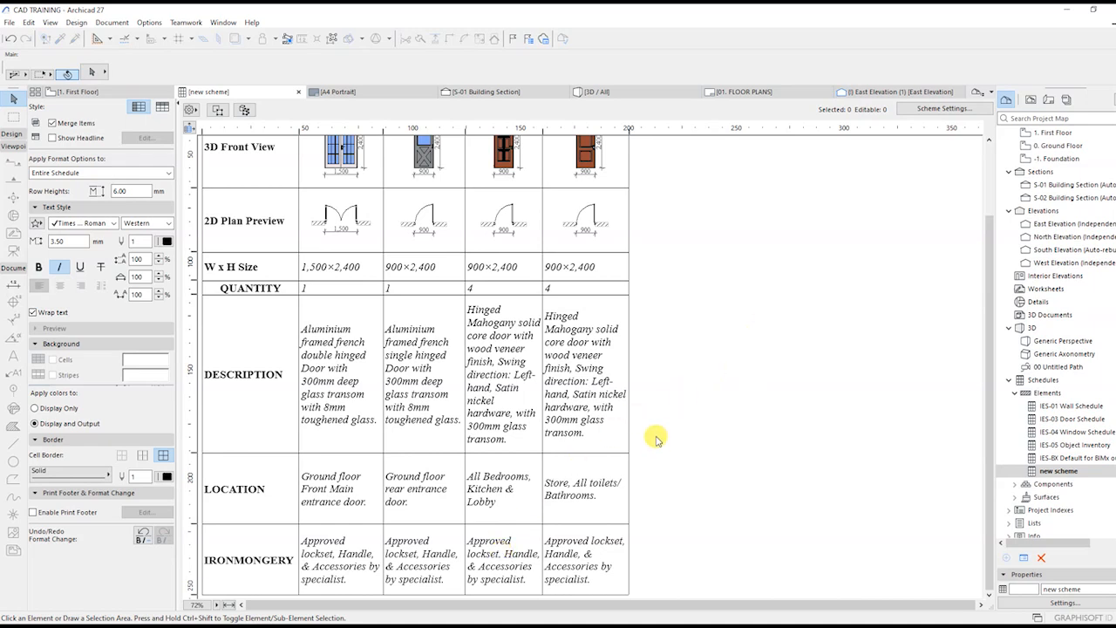
scroll(654, 427, up, 3)
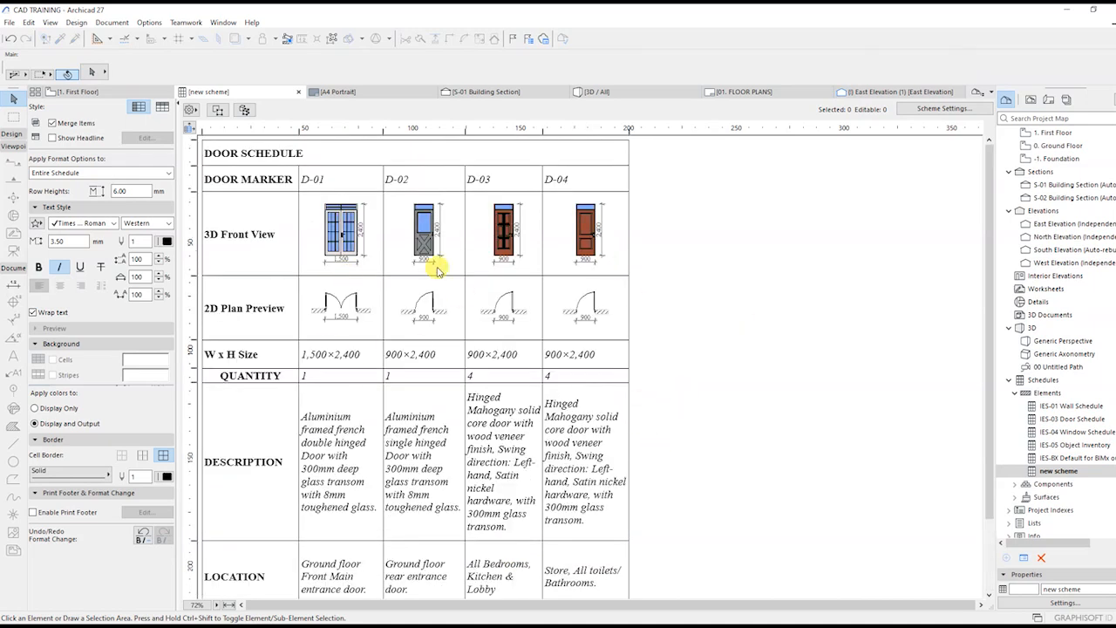
scroll(565, 460, down, 3)
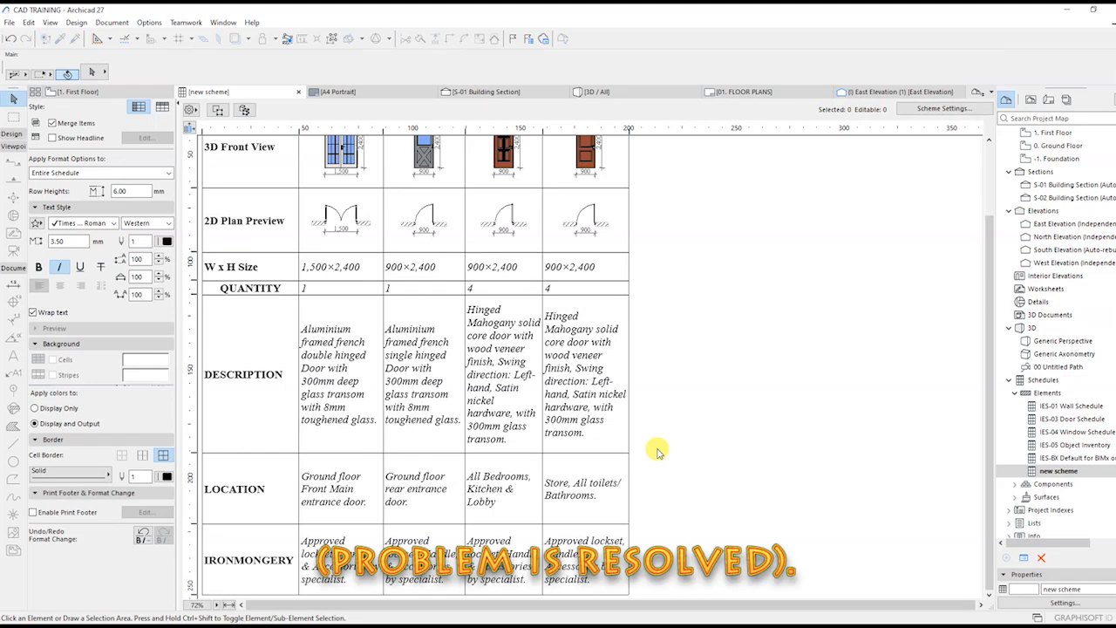
key(super+p)
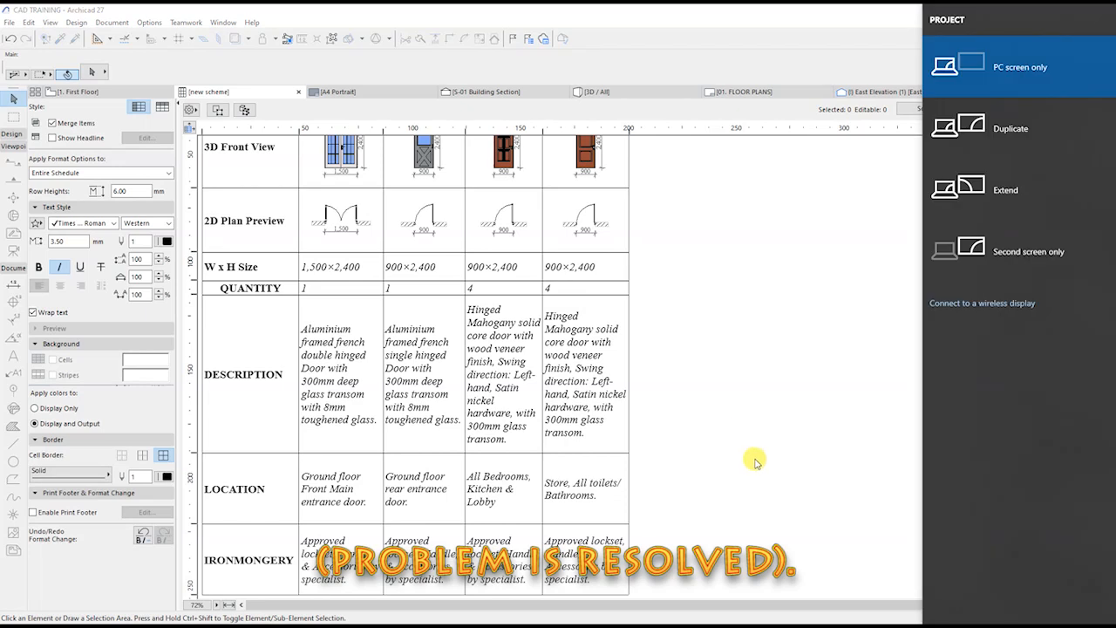
click(755, 463)
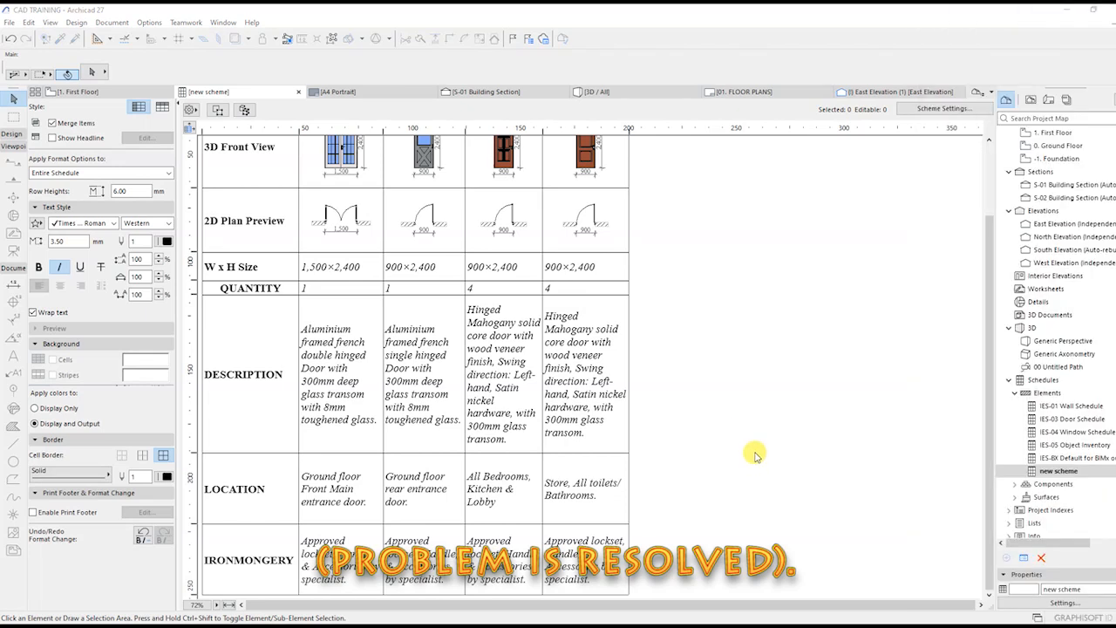